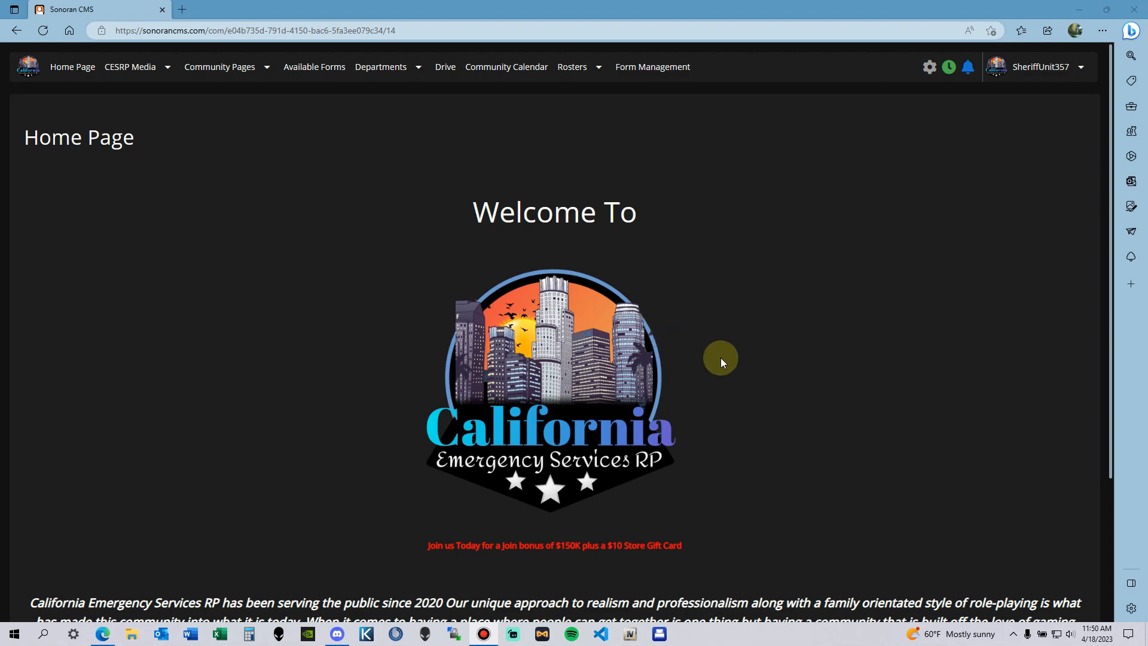
# Step: Open the admin panel's user accounts page
pyautogui.scroll(-1, 778, 329)
pyautogui.scroll(1, 782, 304)
pyautogui.scroll(-3, 761, 371)
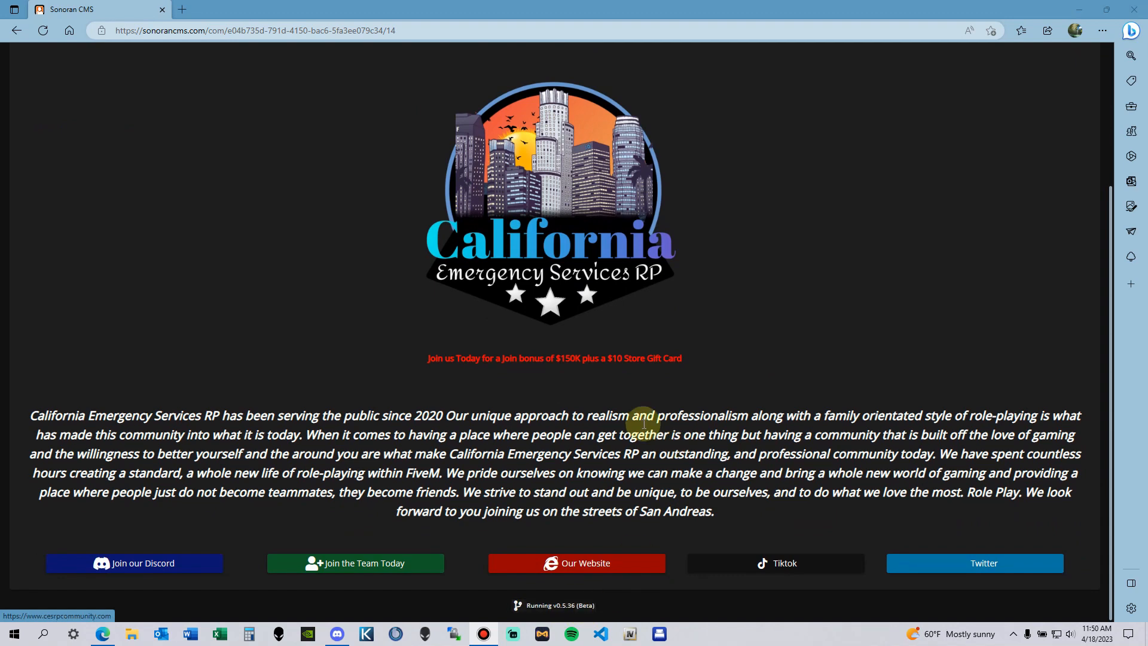
pyautogui.scroll(3, 643, 424)
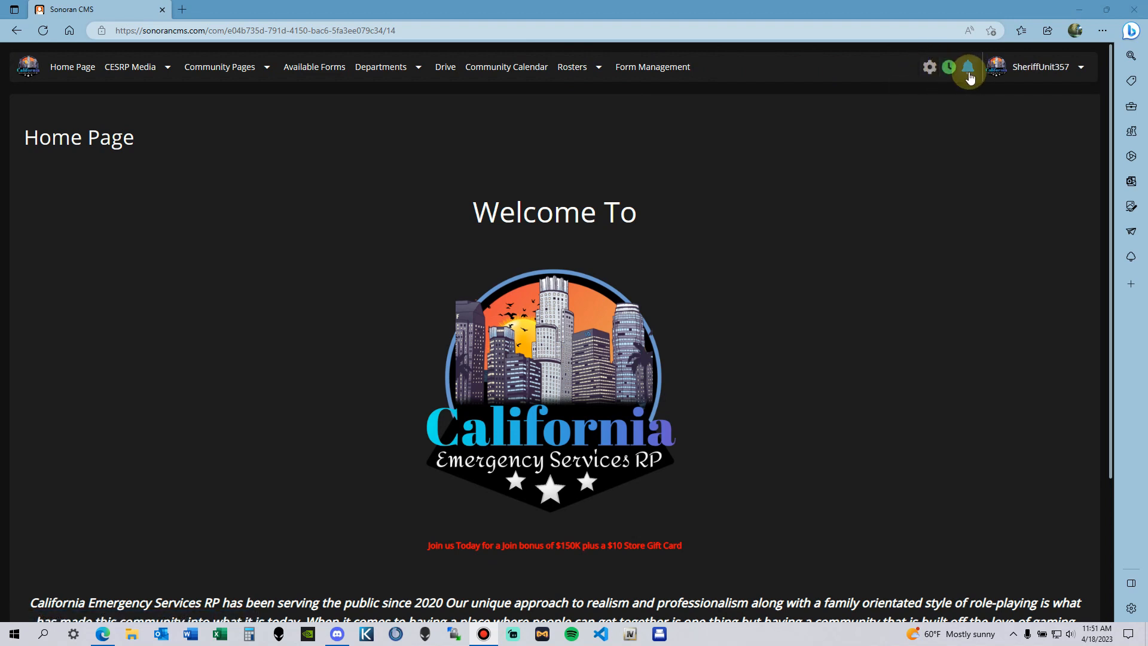
pyautogui.click(929, 68)
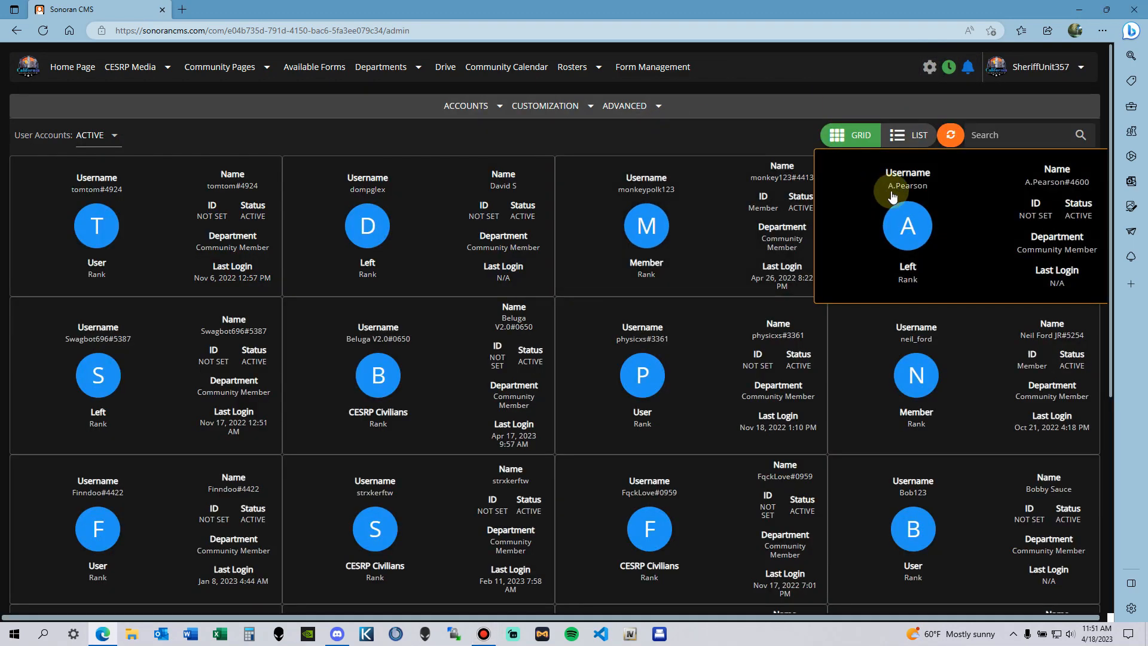
# Step: Show the active accounts (1–20 of 231) as a list table, ending on LIST view
pyautogui.scroll(-3, 508, 191)
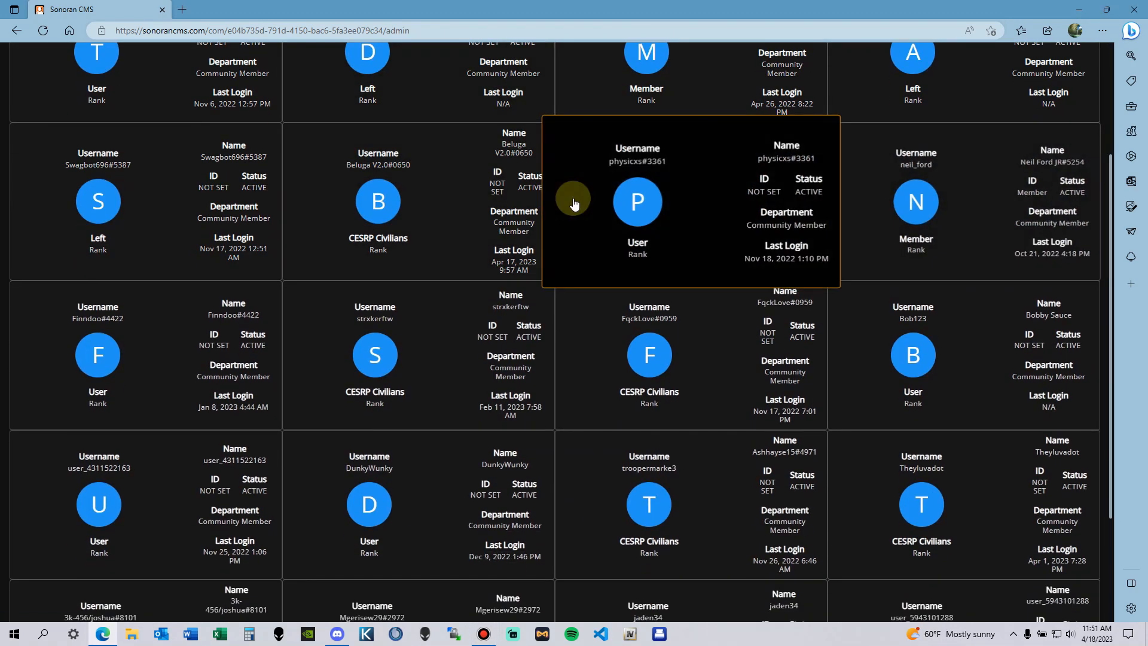
pyautogui.scroll(3, 573, 203)
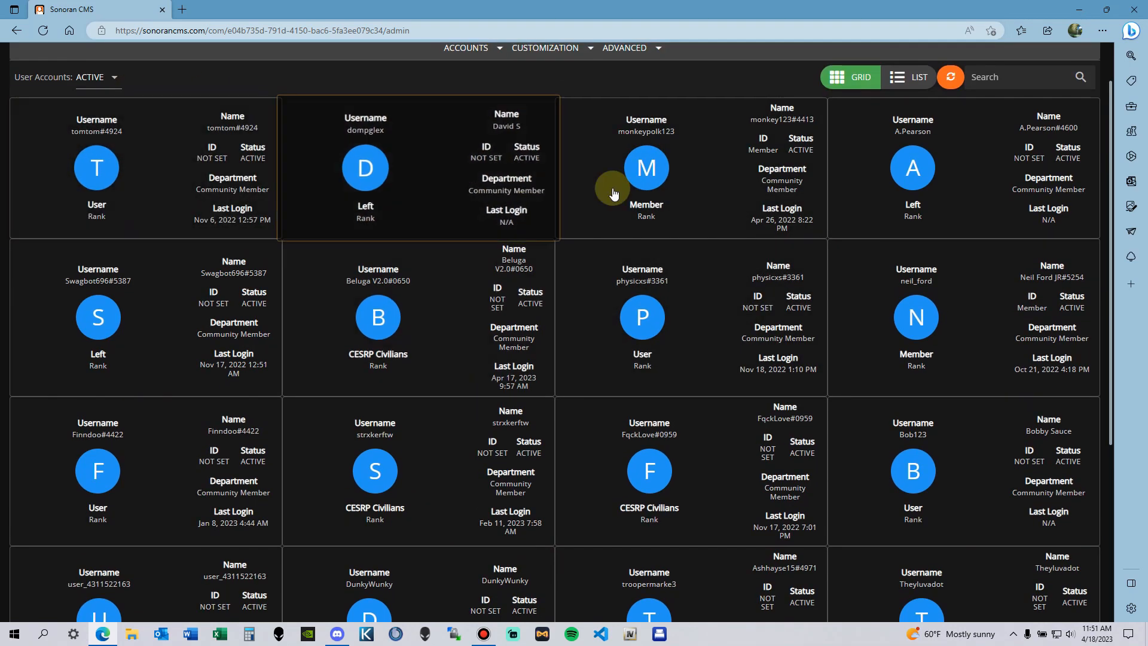
pyautogui.scroll(1, 873, 224)
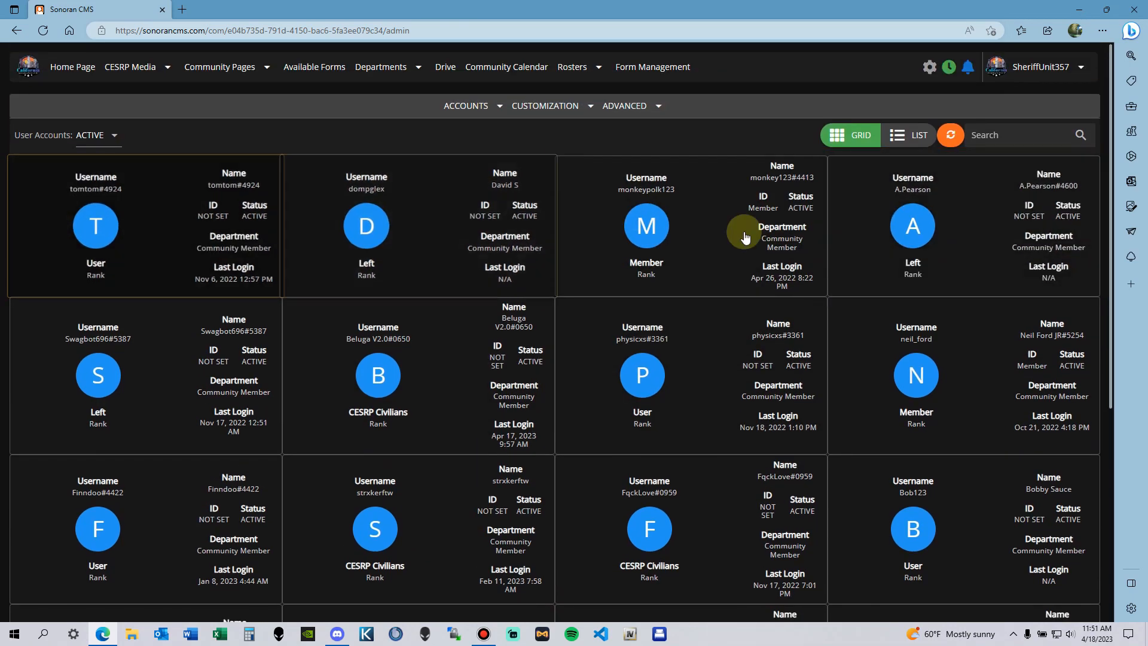
pyautogui.scroll(-3, 257, 174)
pyautogui.scroll(3, 266, 165)
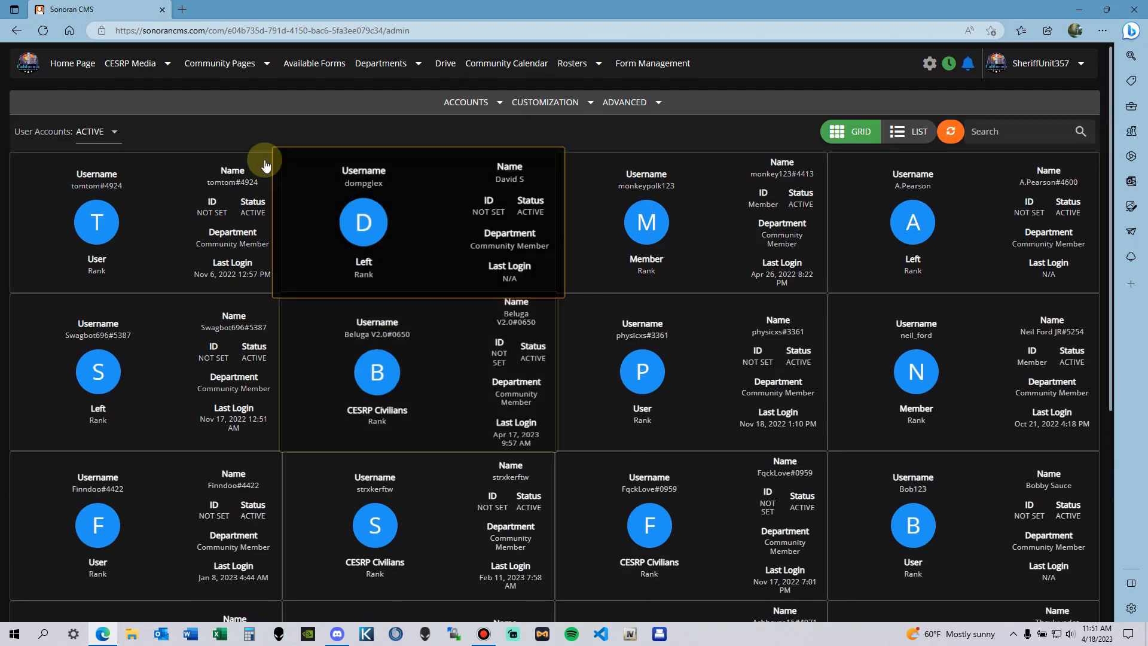
pyautogui.click(908, 132)
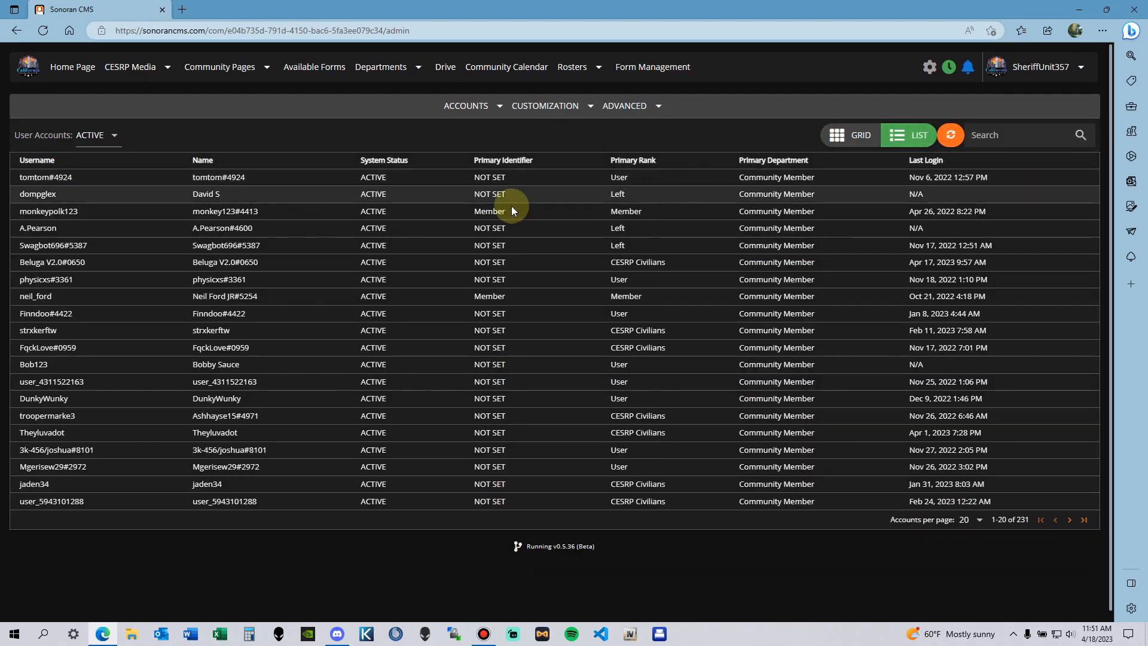
pyautogui.click(852, 135)
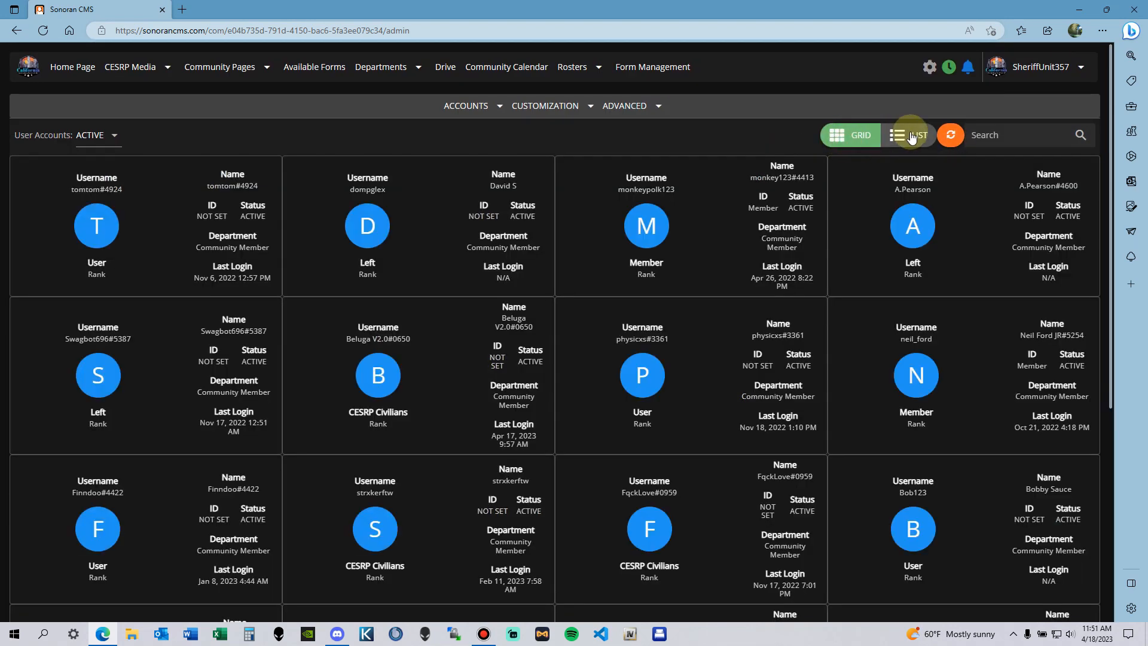
pyautogui.click(911, 137)
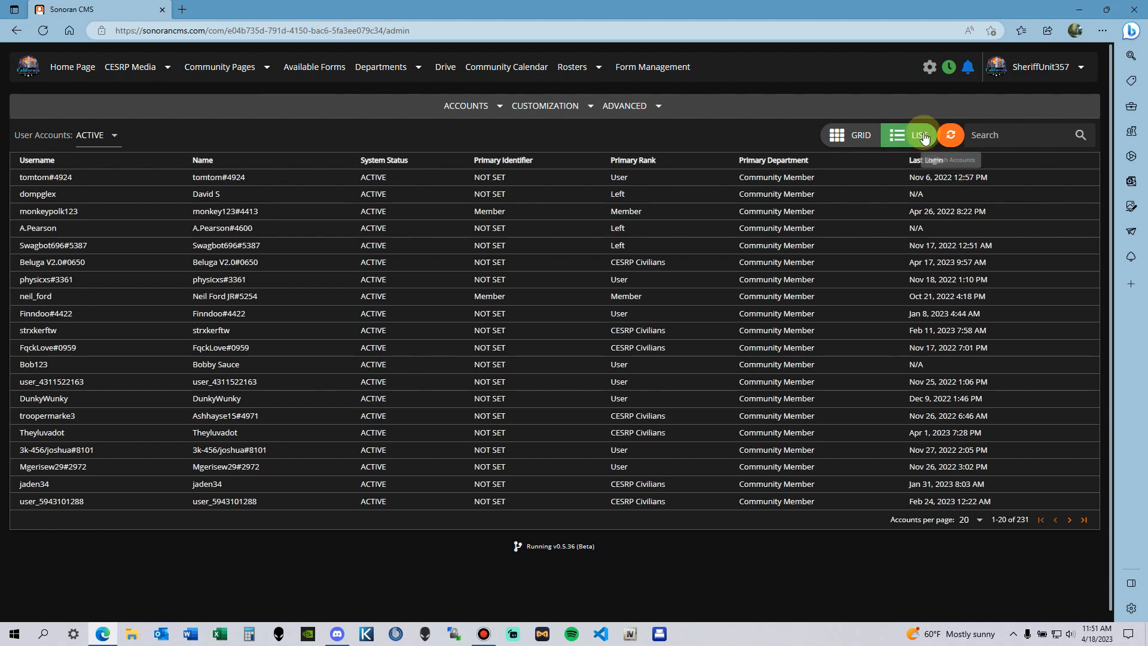
# Step: Go to Customization > Community Forms and open the Add New Item choice for a form or folder
pyautogui.click(585, 105)
pyautogui.click(568, 153)
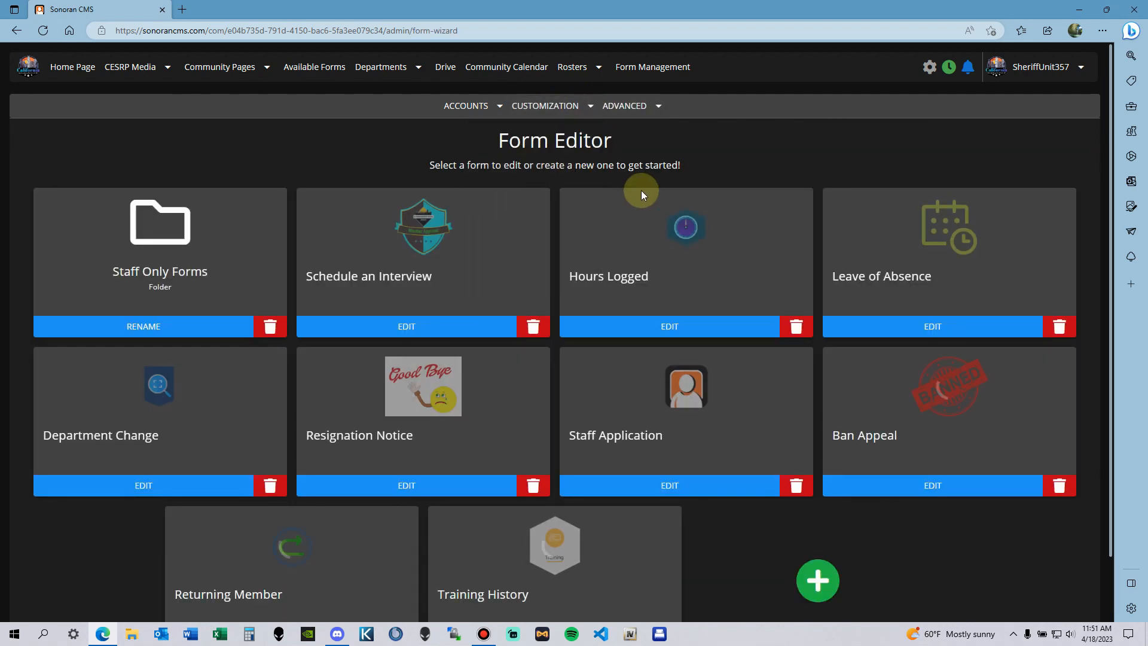
pyautogui.scroll(-1, 654, 285)
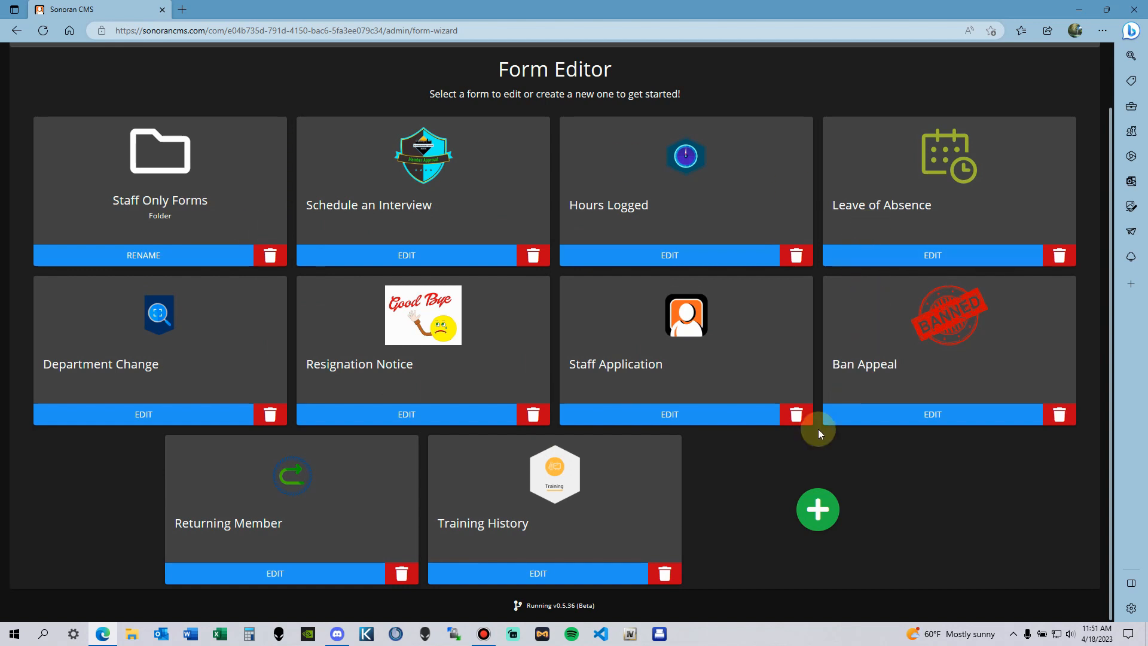
pyautogui.click(817, 510)
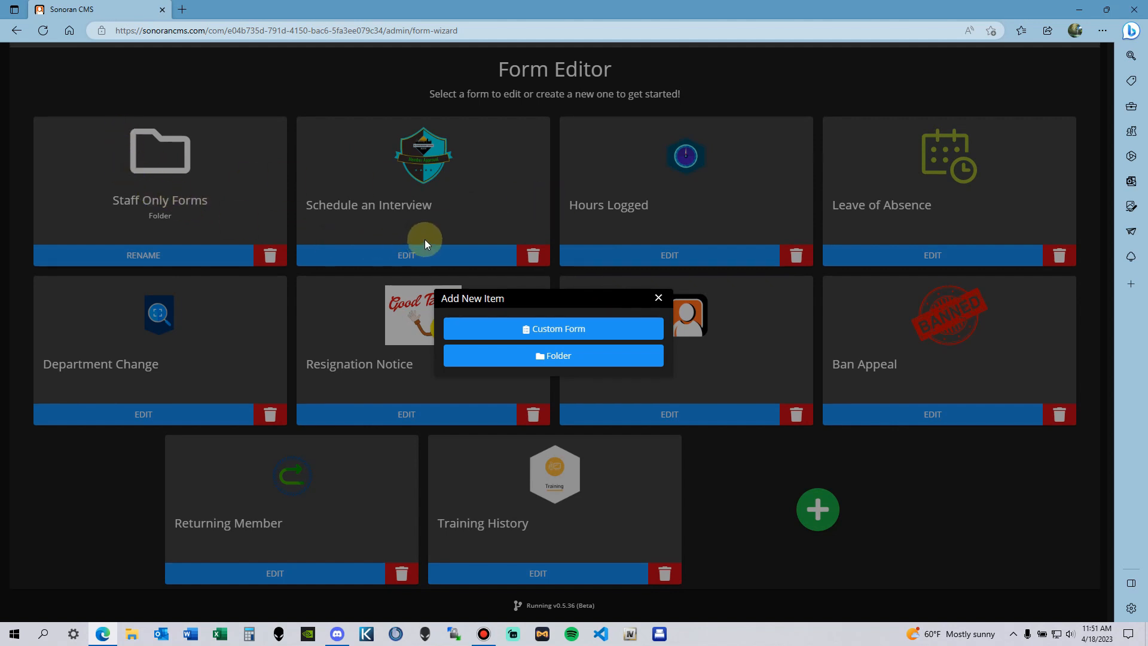
# Step: Create a new custom form, review its title and description, and keep type New Member Application
pyautogui.click(585, 338)
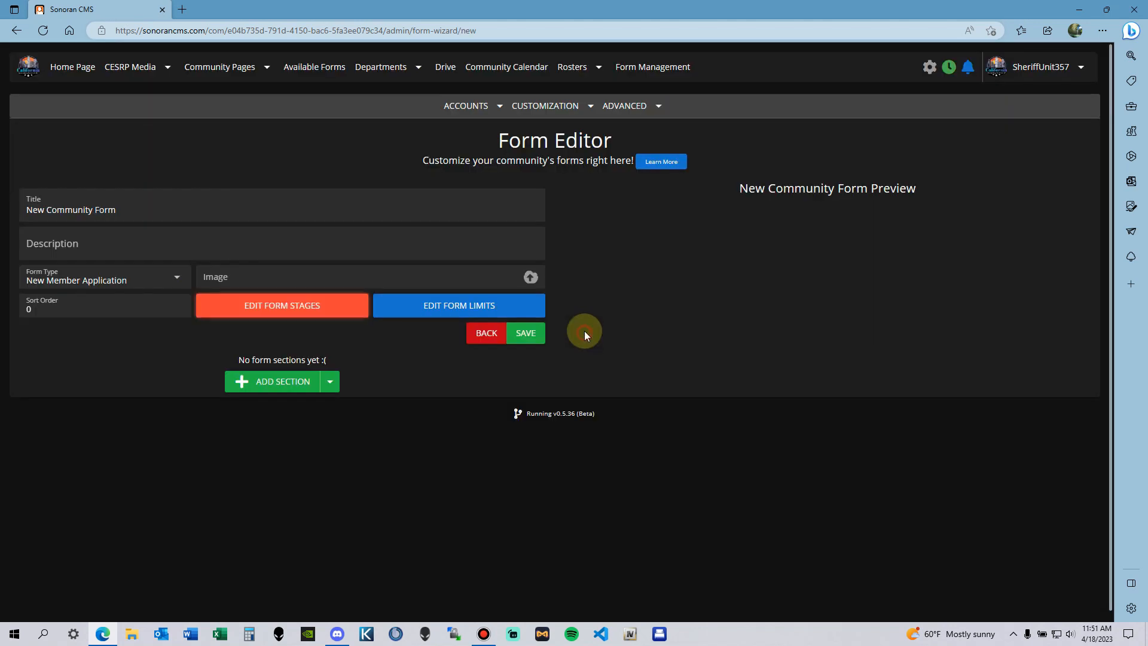
pyautogui.scroll(-1, 637, 274)
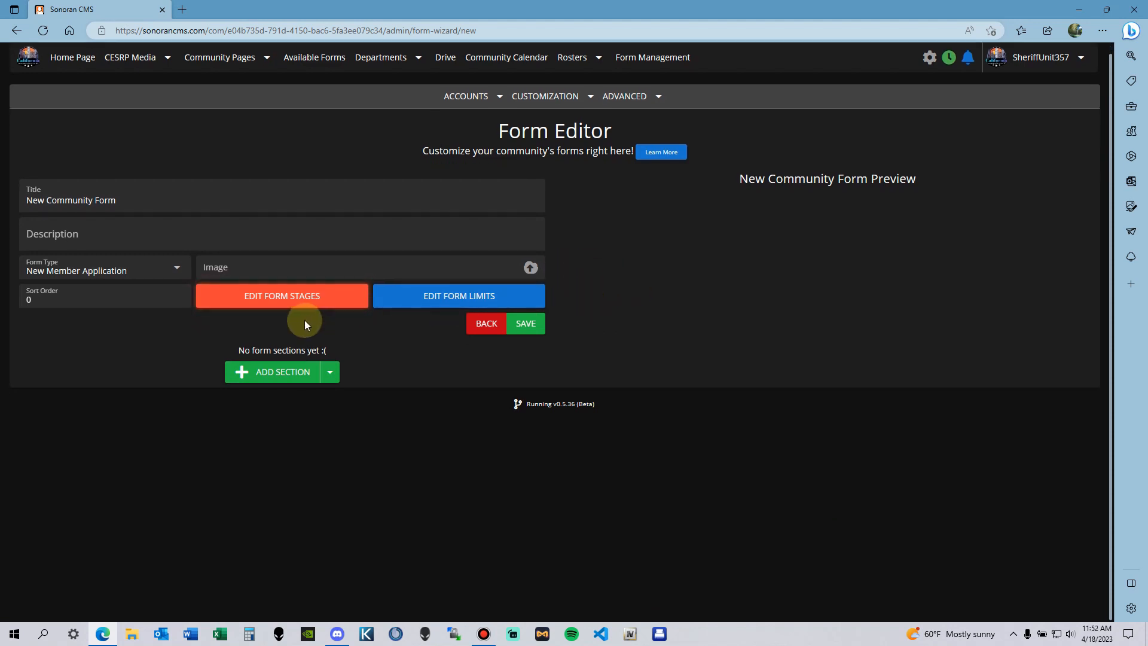
pyautogui.click(154, 201)
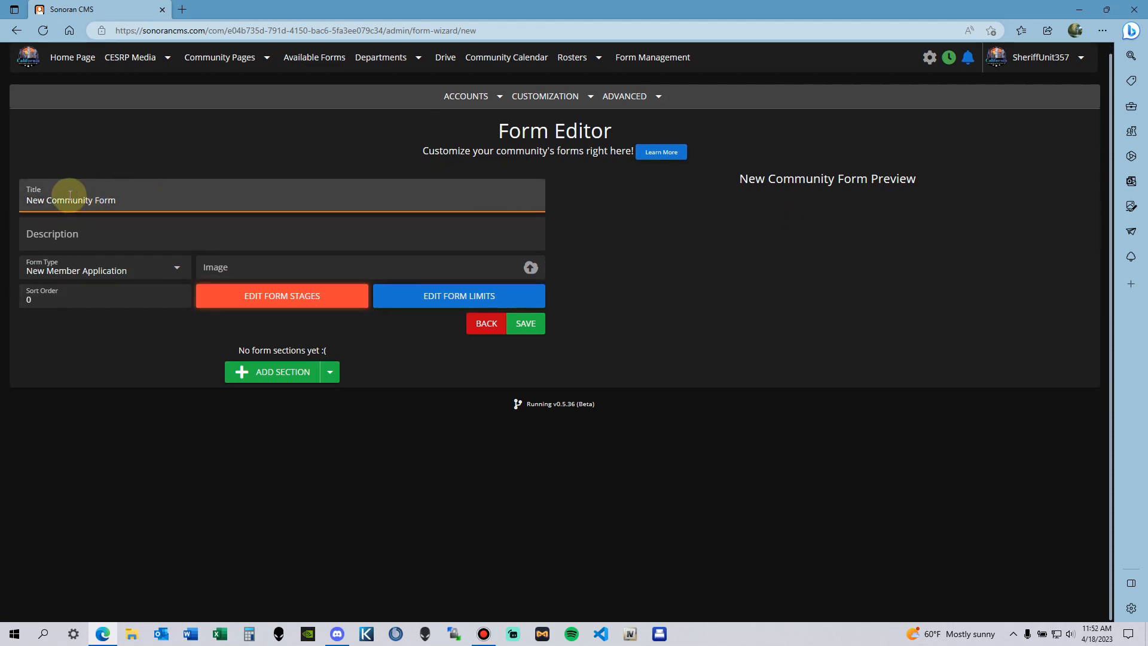
pyautogui.moveTo(25, 188); pyautogui.dragTo(132, 198)
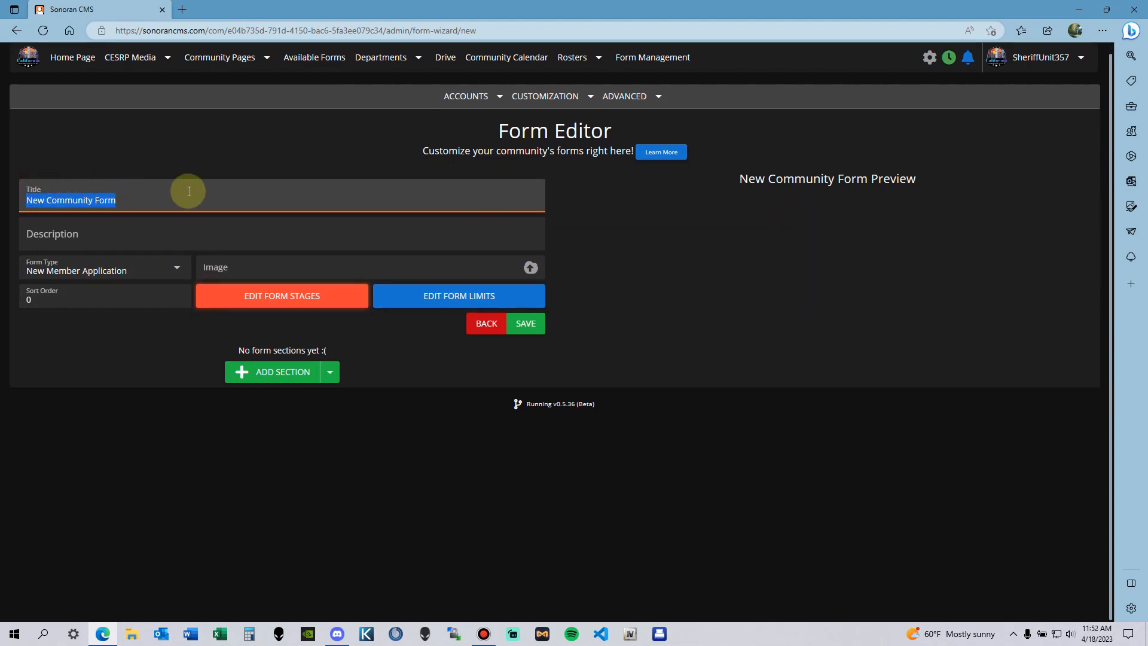
pyautogui.click(179, 234)
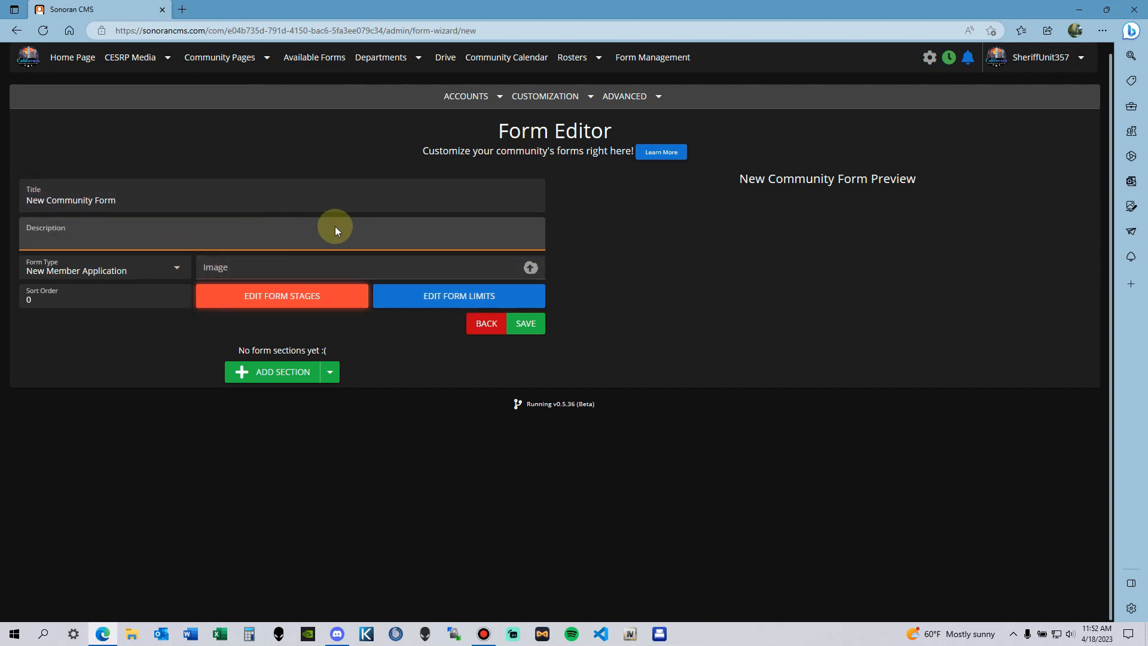
pyautogui.click(135, 274)
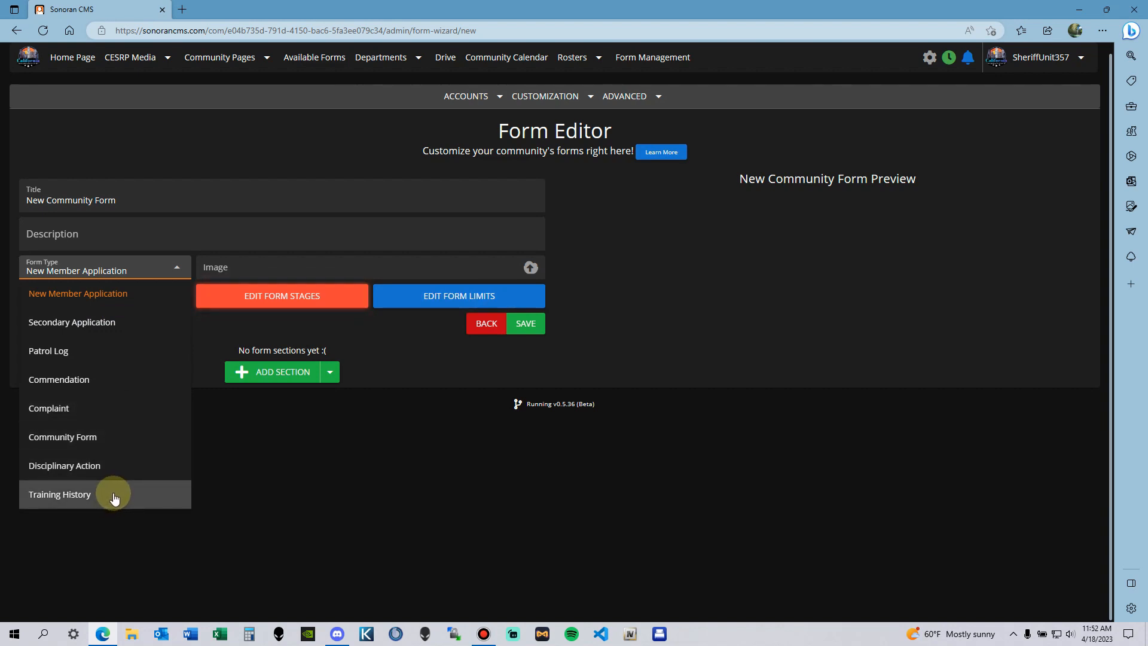
pyautogui.click(256, 475)
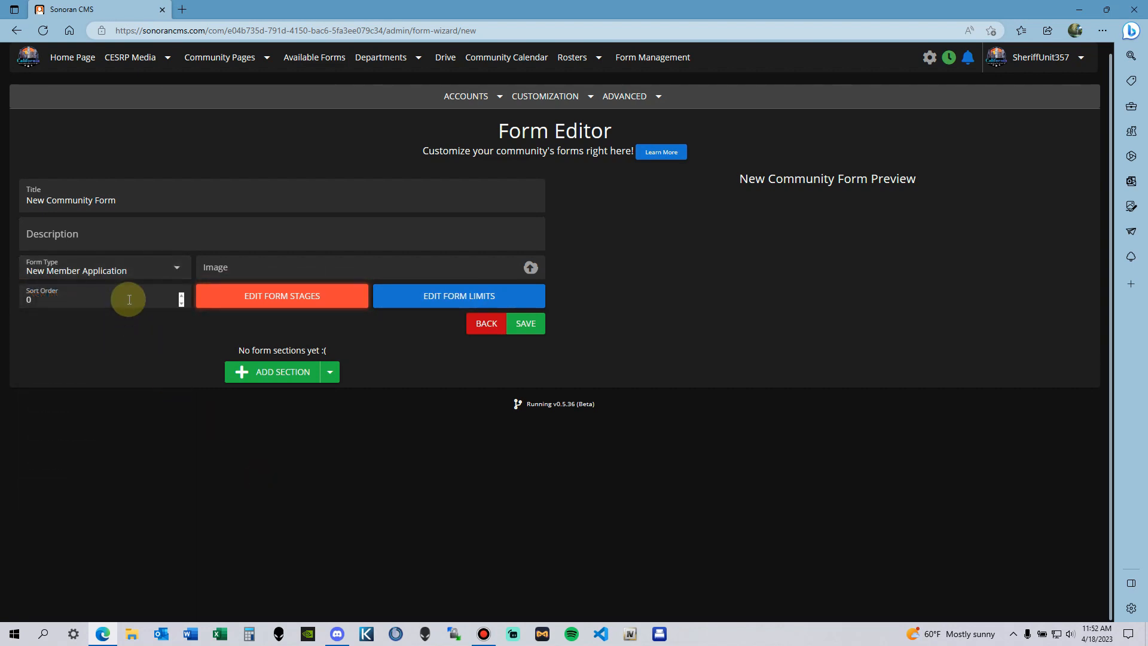
pyautogui.click(116, 267)
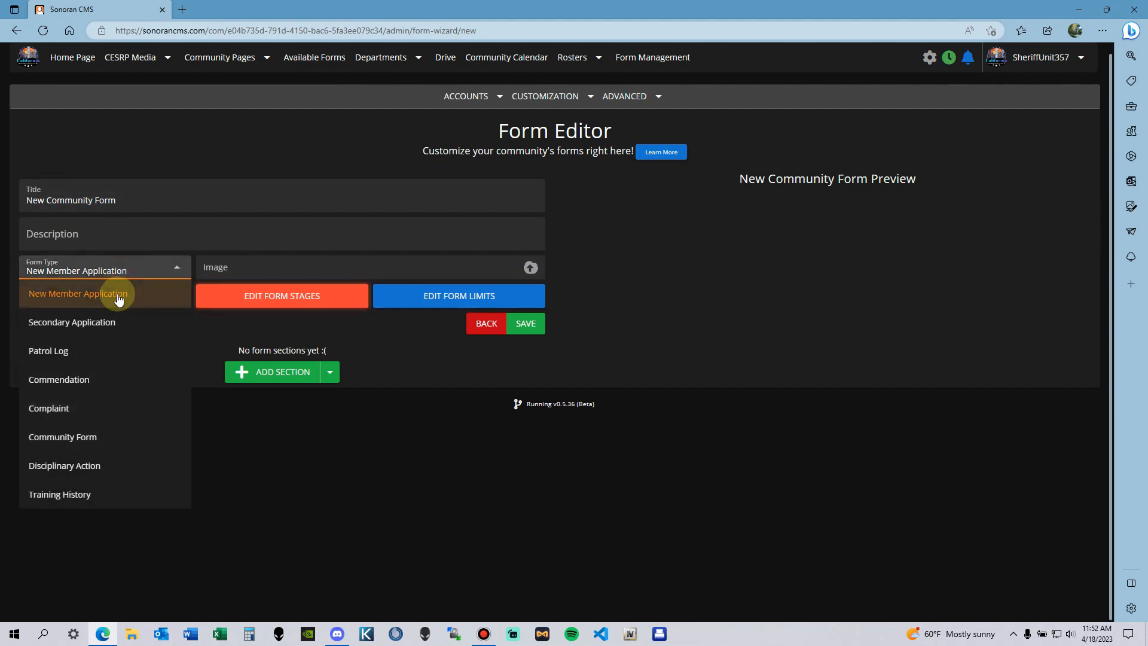
pyautogui.click(309, 491)
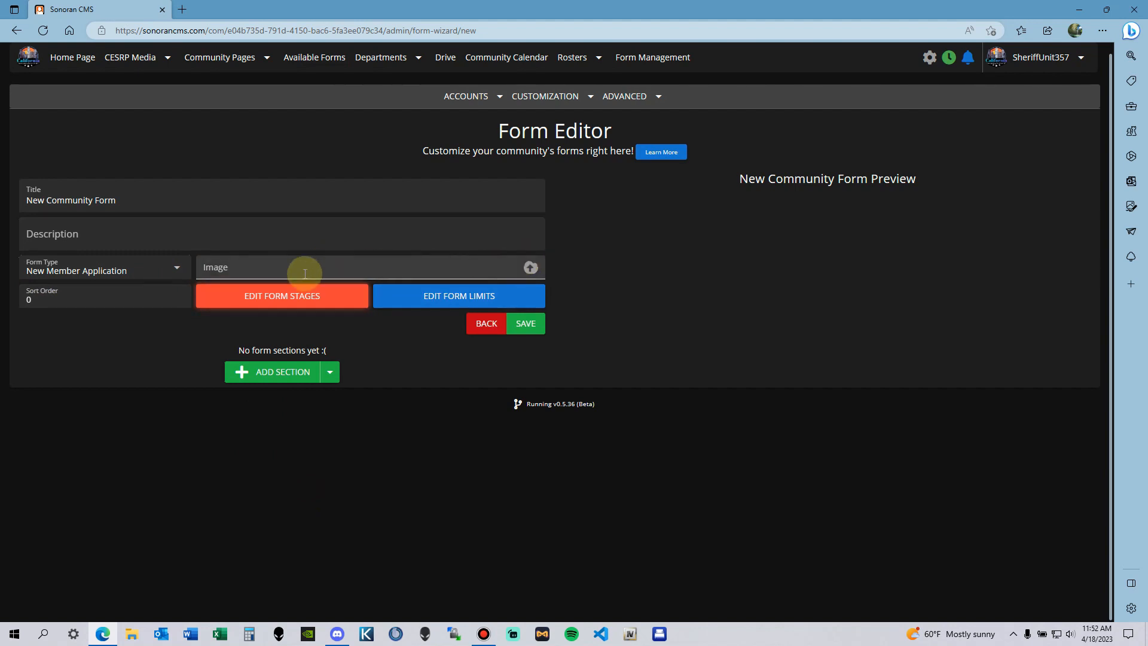
# Step: Change the form's sort order from 0 to 1
pyautogui.click(245, 266)
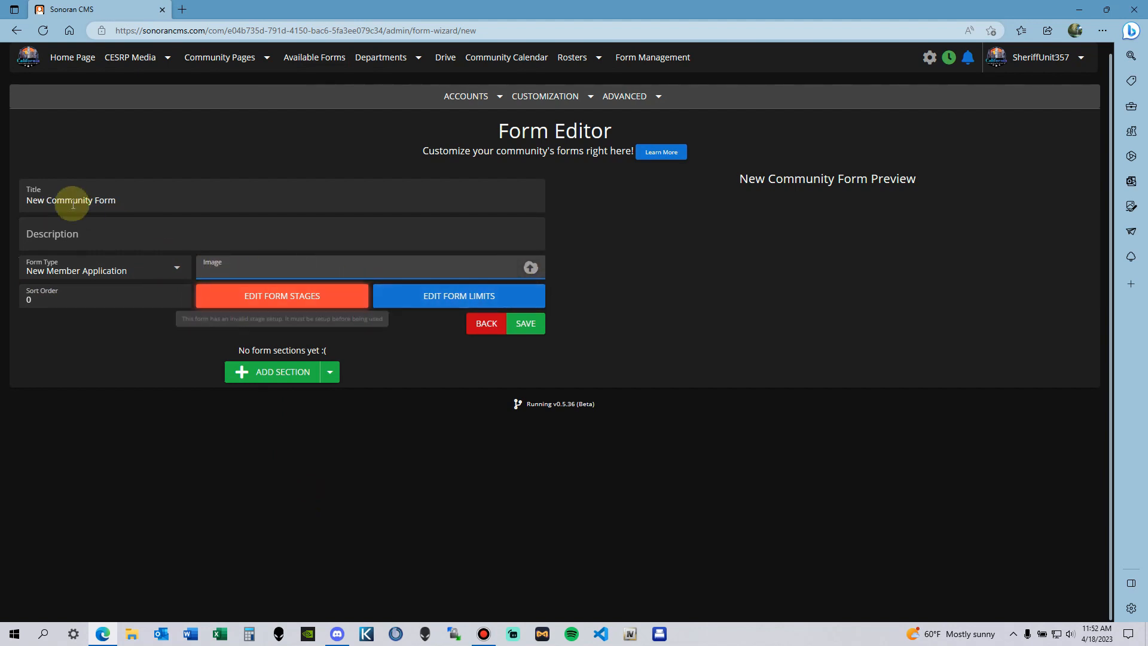
pyautogui.click(54, 302)
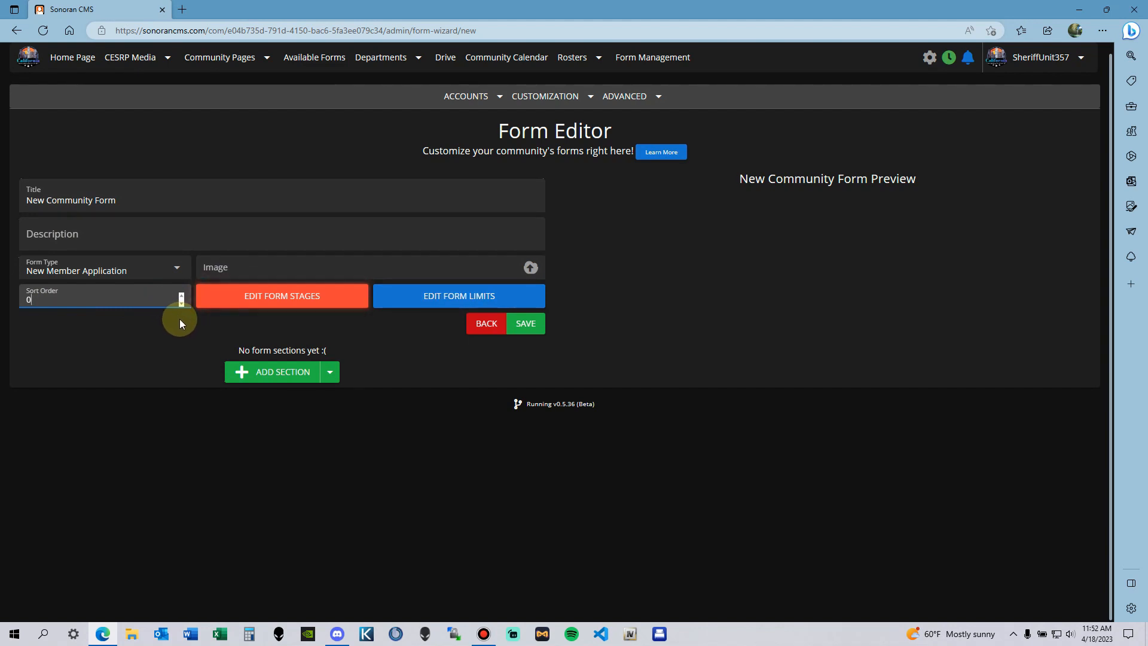
pyautogui.press('BackSpace')
pyautogui.write('1')
pyautogui.click(142, 366)
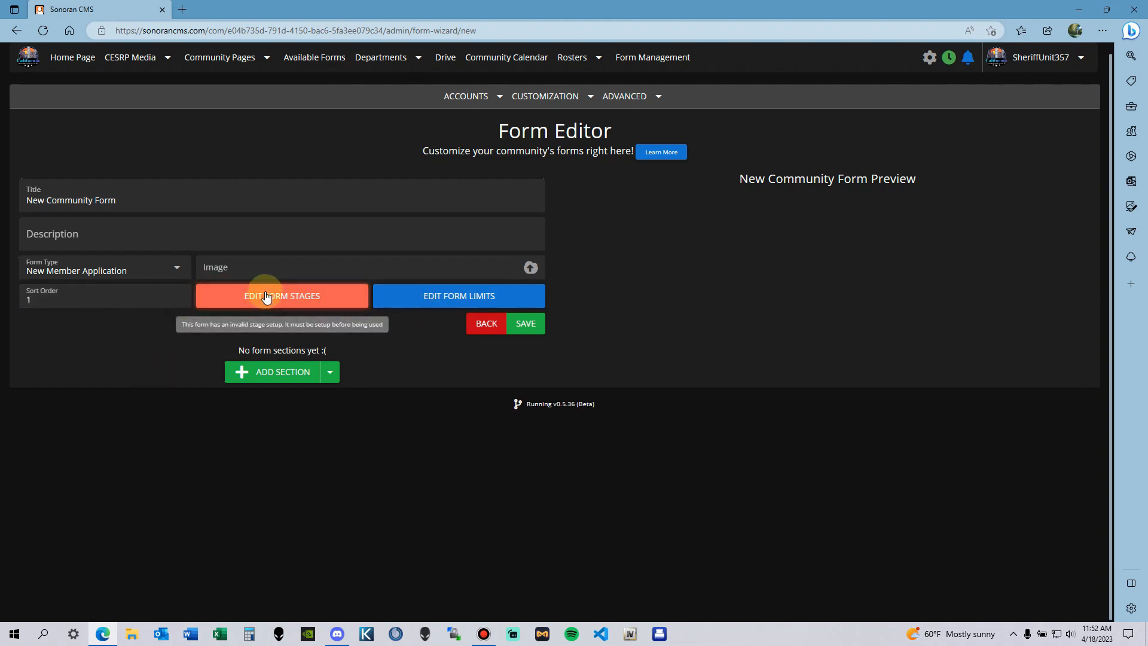
# Step: Open the form's stages, review the Under Review example, and start a new stage
pyautogui.click(334, 309)
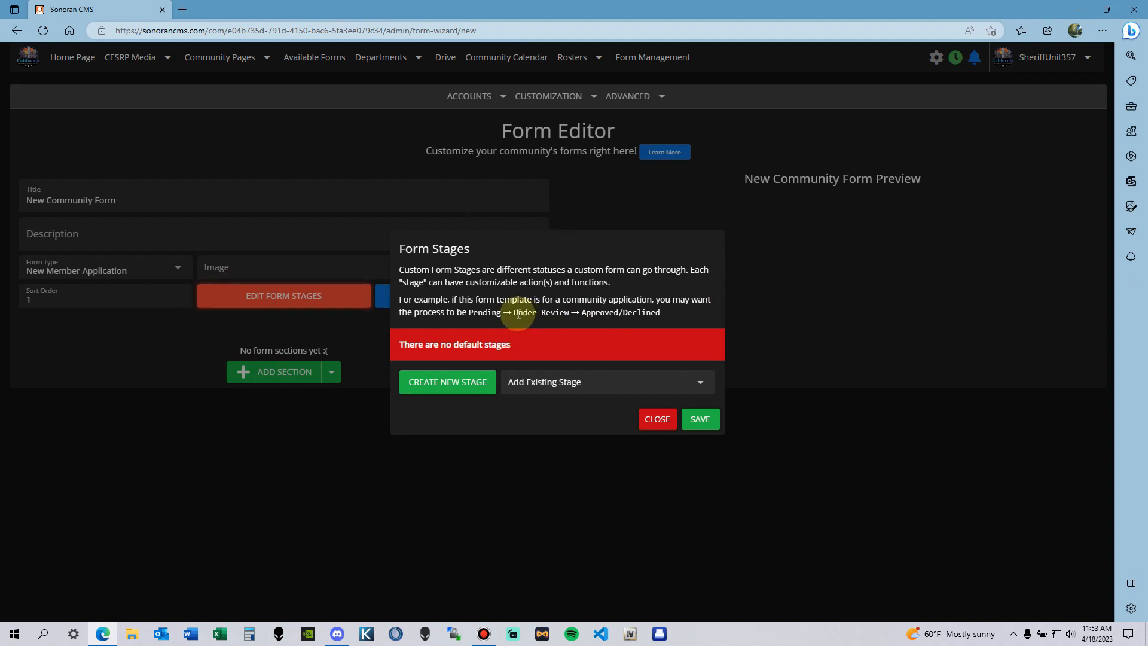
pyautogui.moveTo(513, 312); pyautogui.dragTo(578, 317)
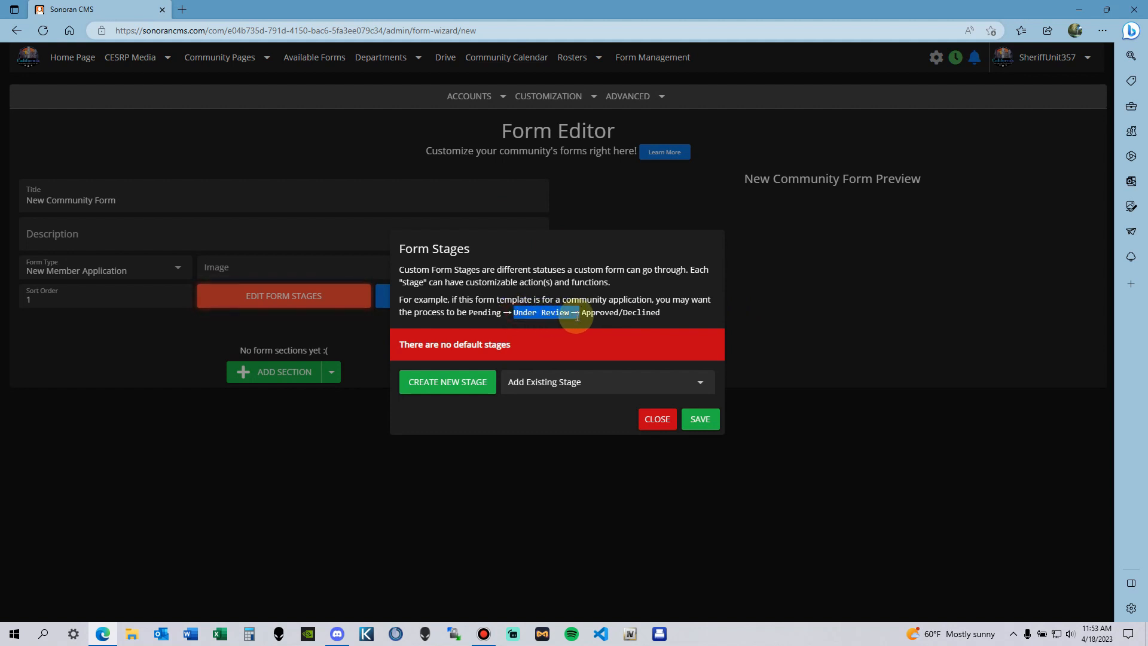
pyautogui.click(643, 312)
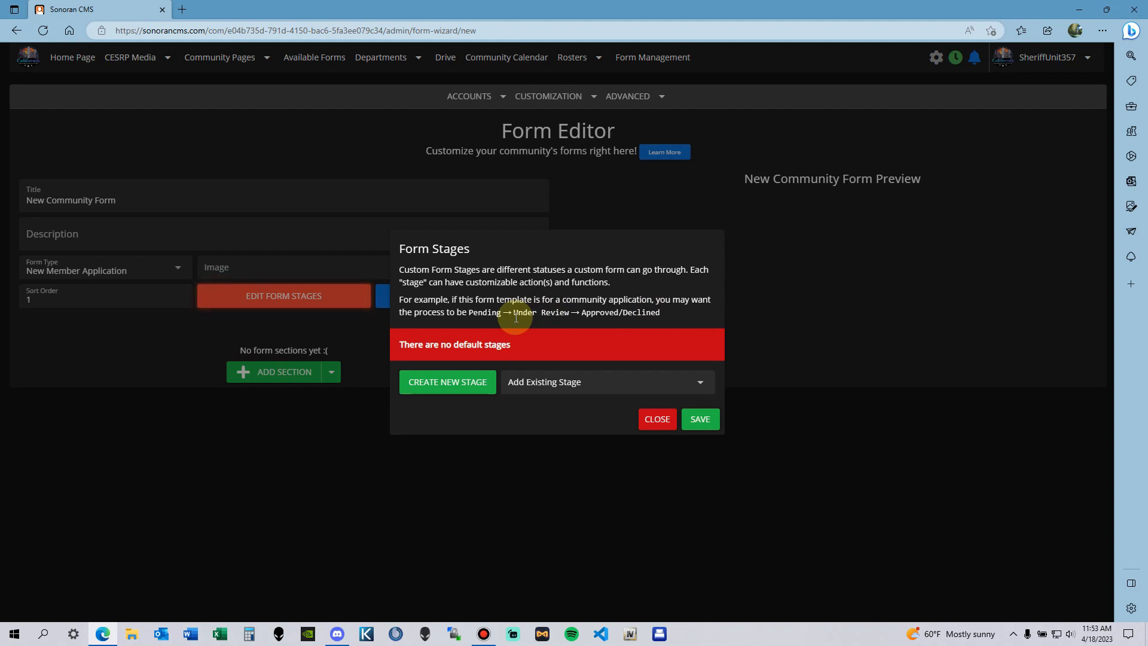
pyautogui.click(451, 383)
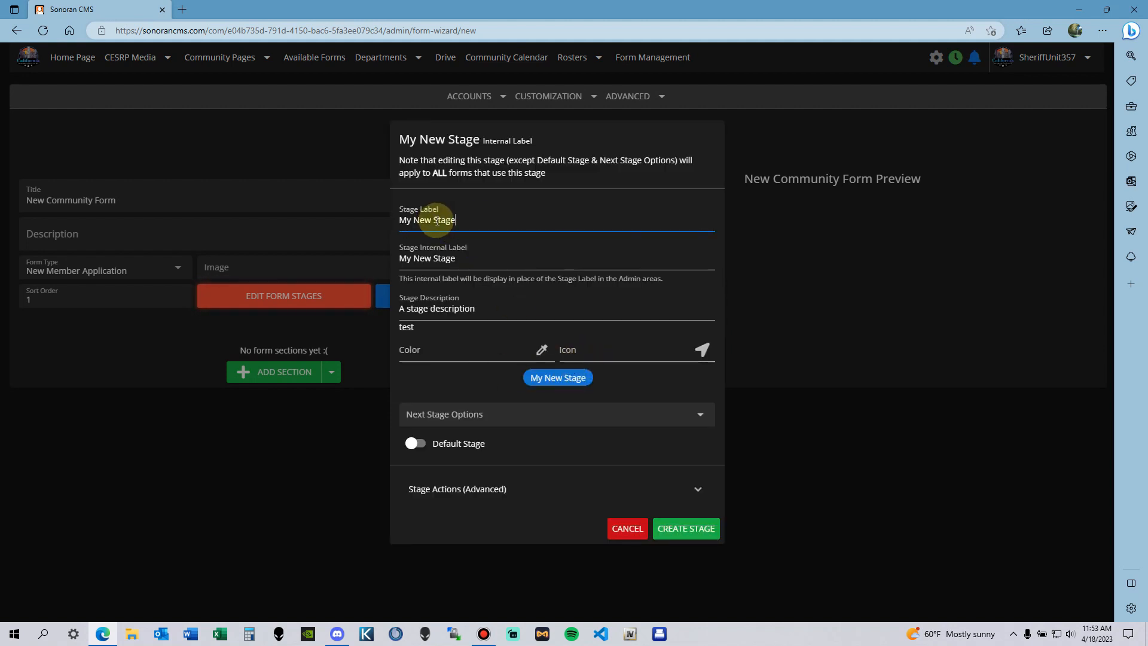
# Step: Review the My New Stage labels and colour, then launch the Font Awesome gallery from the Icon field
pyautogui.click(494, 261)
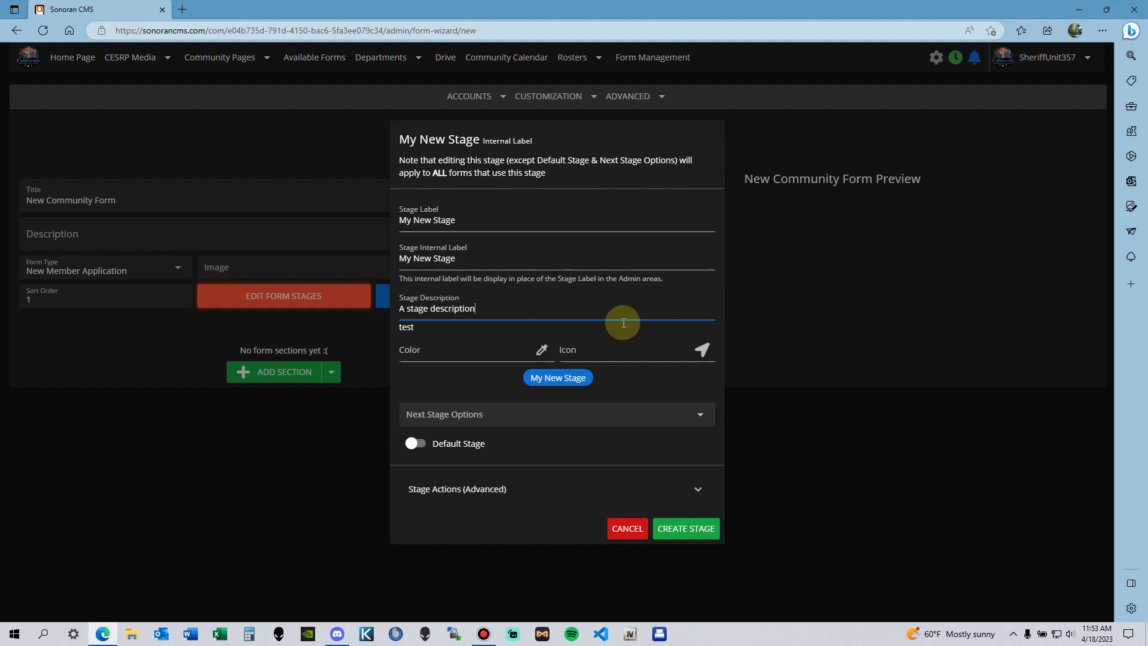
pyautogui.click(455, 354)
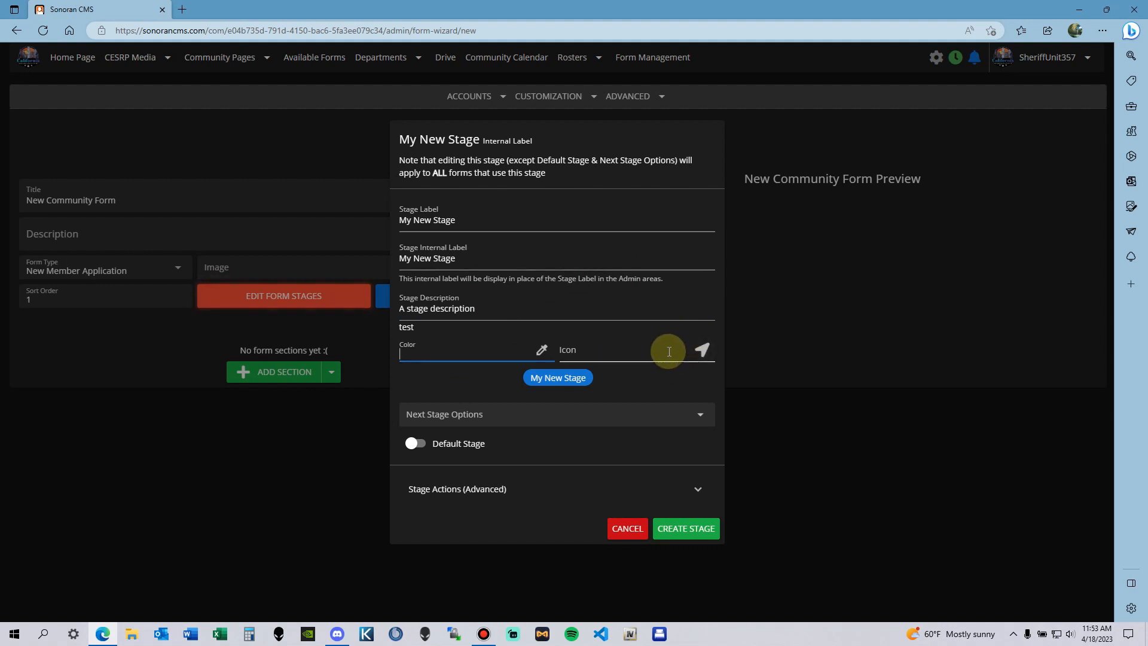
pyautogui.click(697, 341)
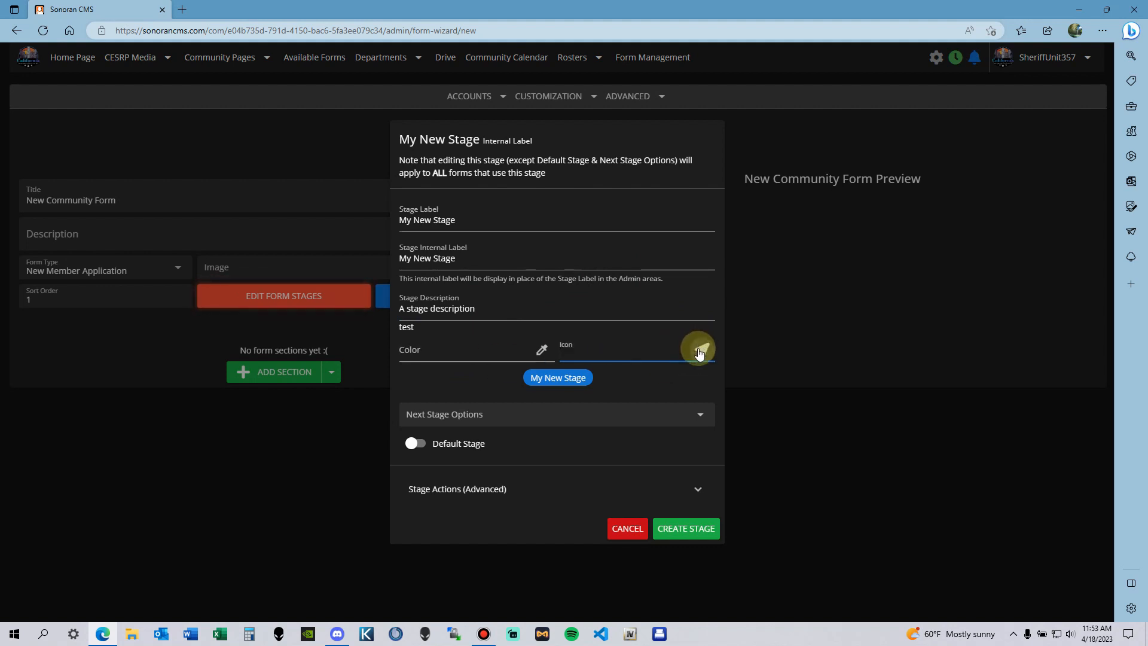
pyautogui.click(699, 353)
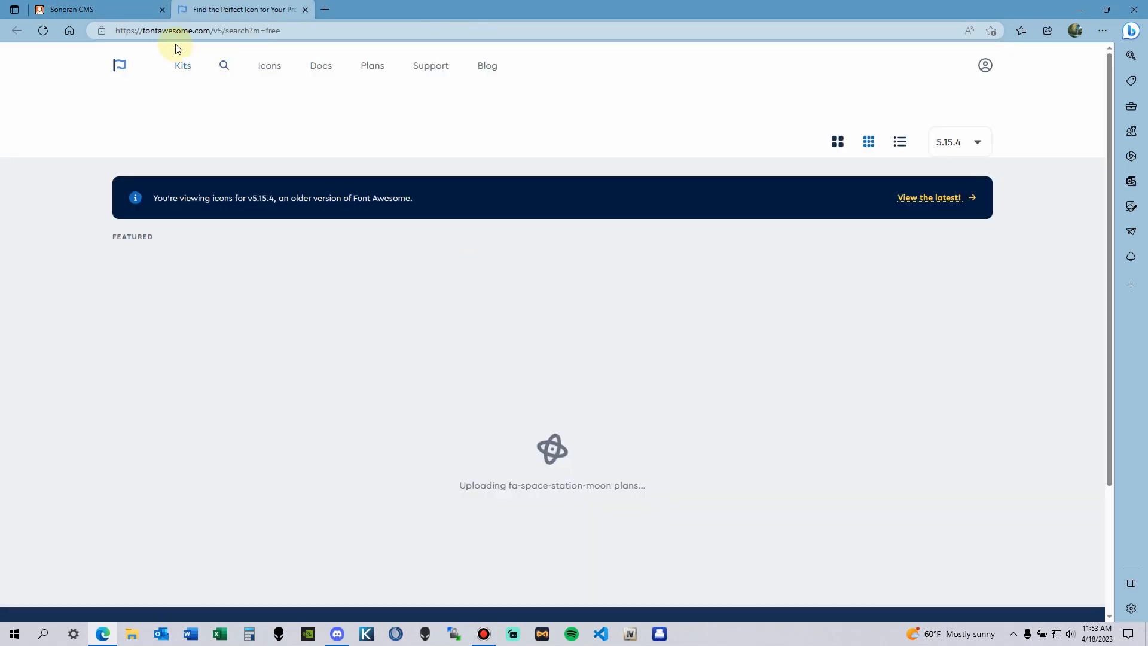
# Step: Copy the wifi icon snippet <i class="fas fa-wifi"></i> from Font Awesome into the stage's icon field
pyautogui.scroll(-3, 541, 293)
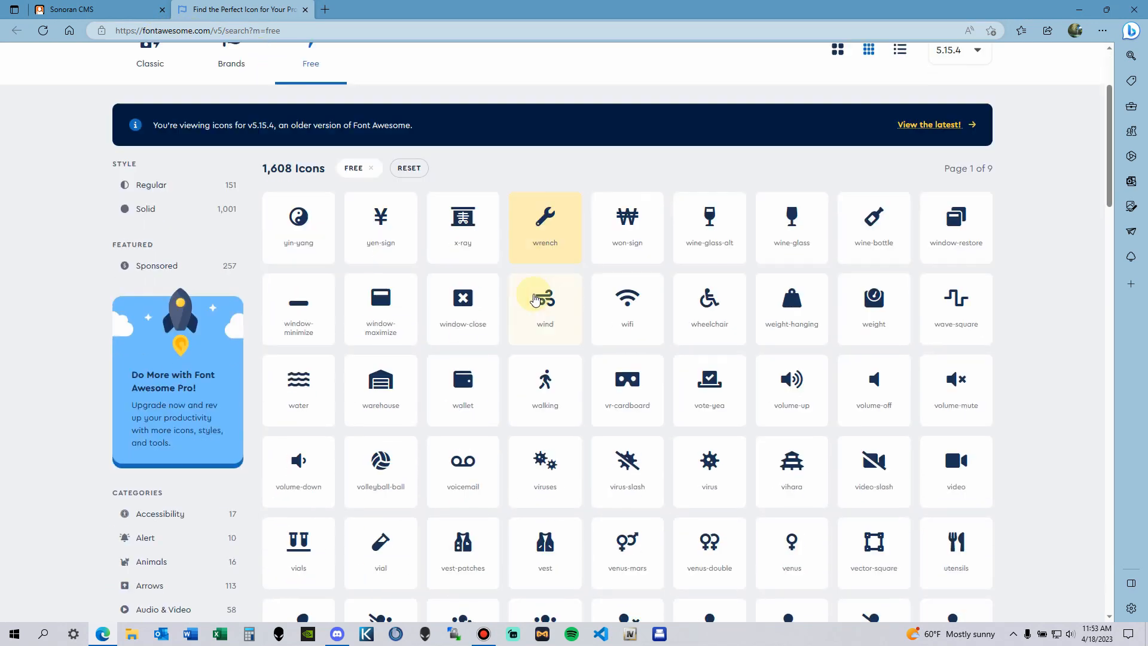
pyautogui.scroll(3, 498, 243)
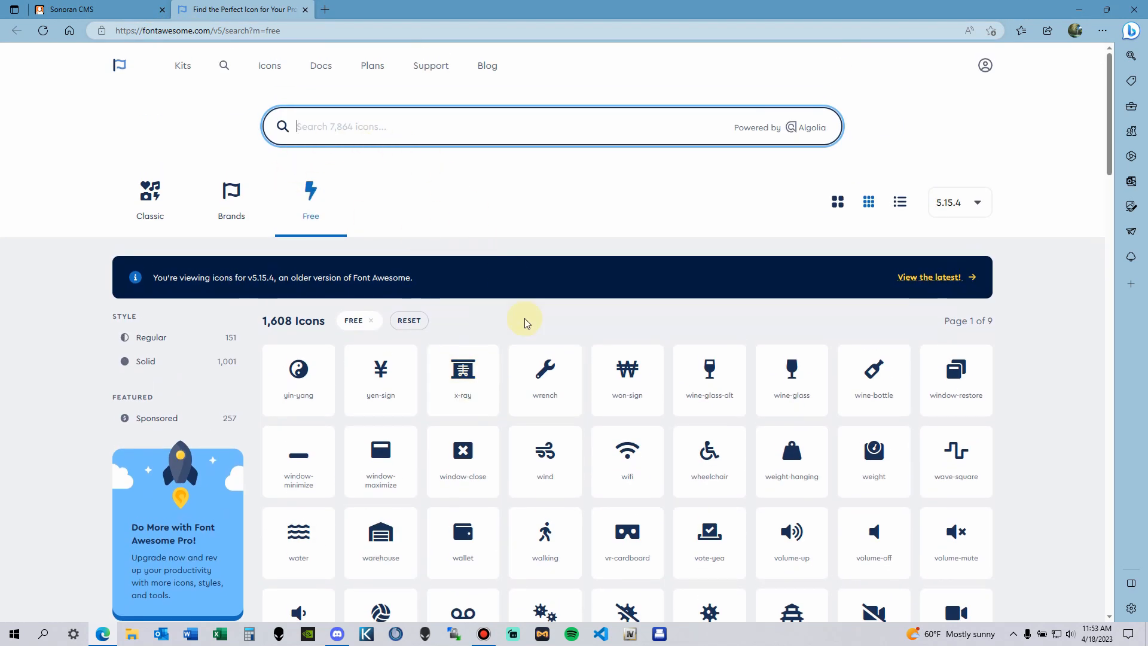
pyautogui.scroll(-3, 525, 318)
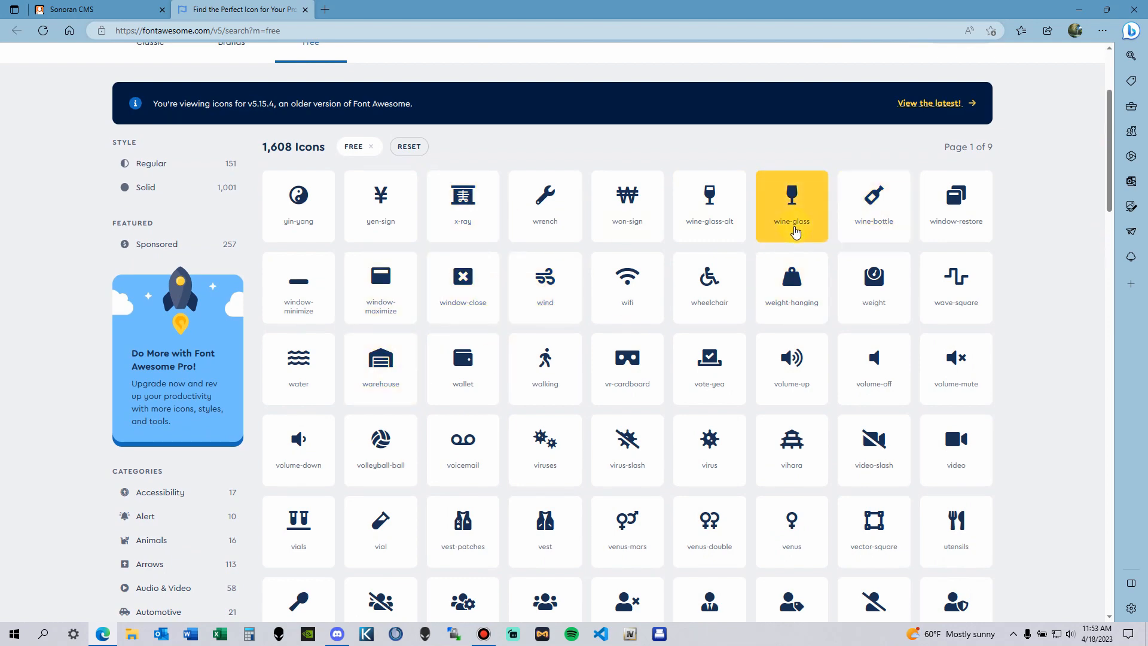
pyautogui.click(626, 307)
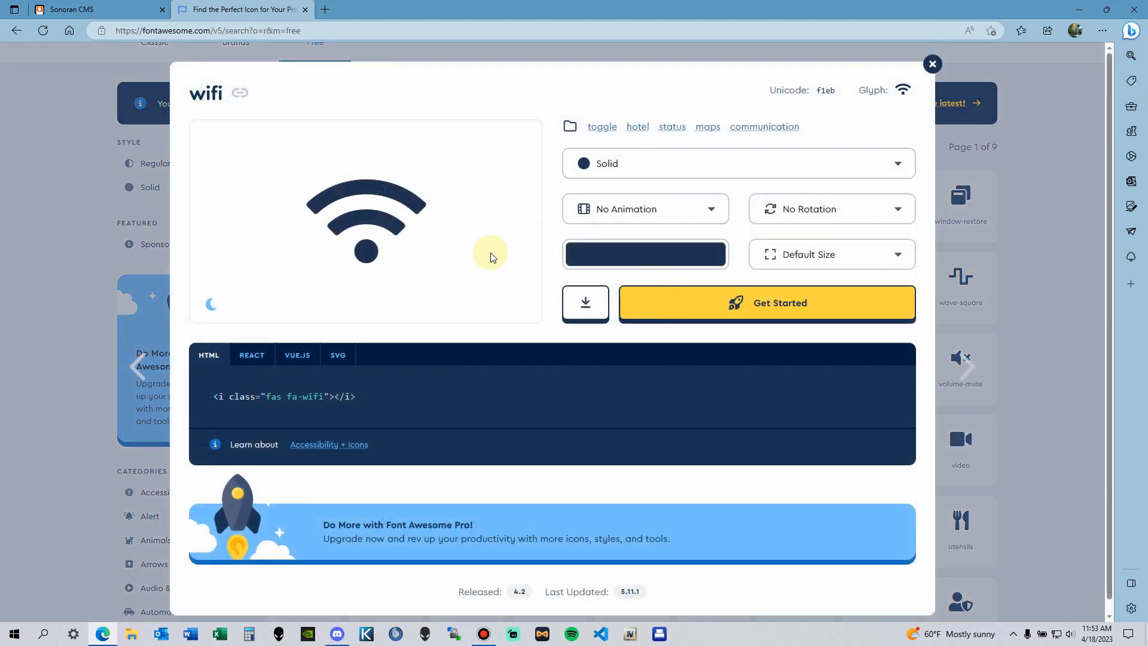
pyautogui.scroll(-1, 589, 467)
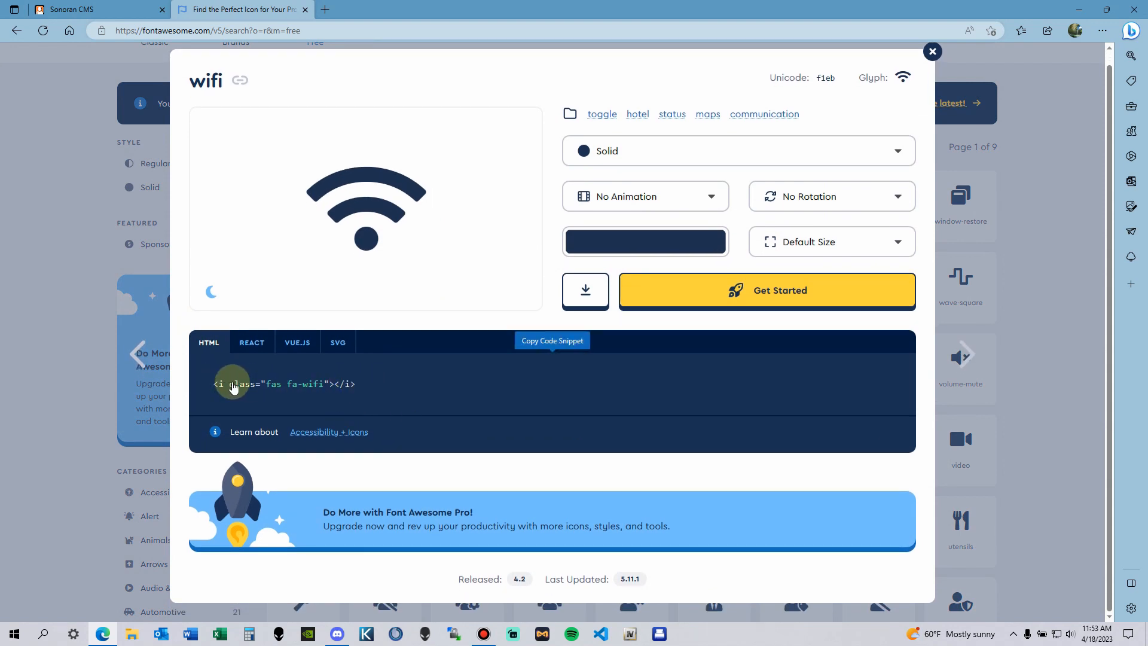
pyautogui.click(308, 383)
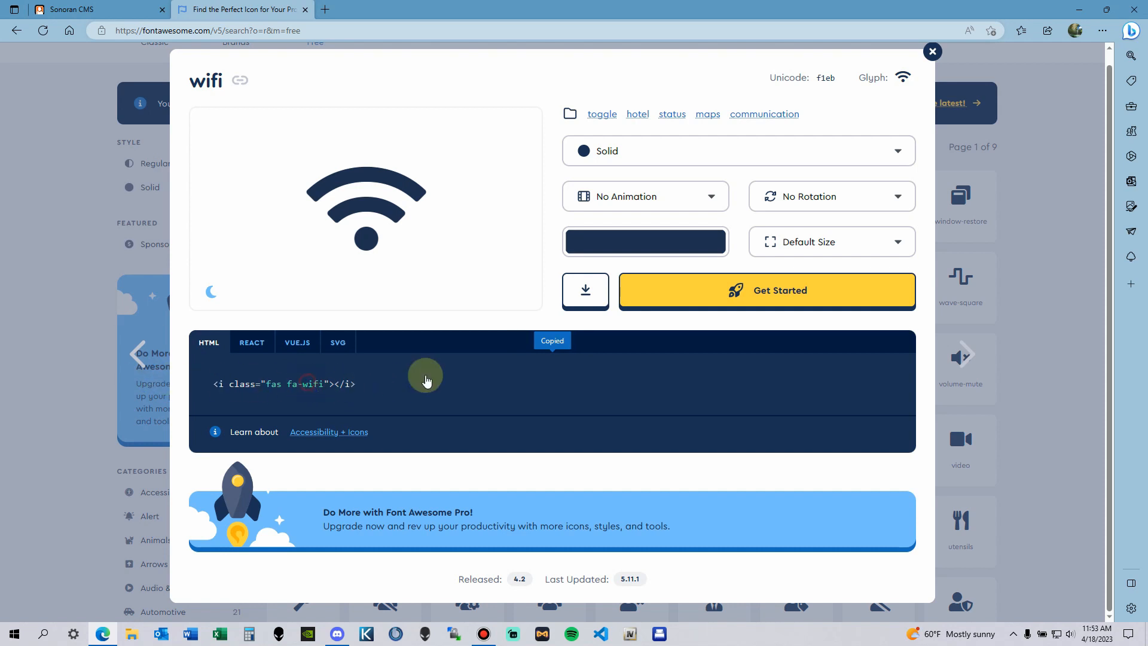
pyautogui.click(116, 9)
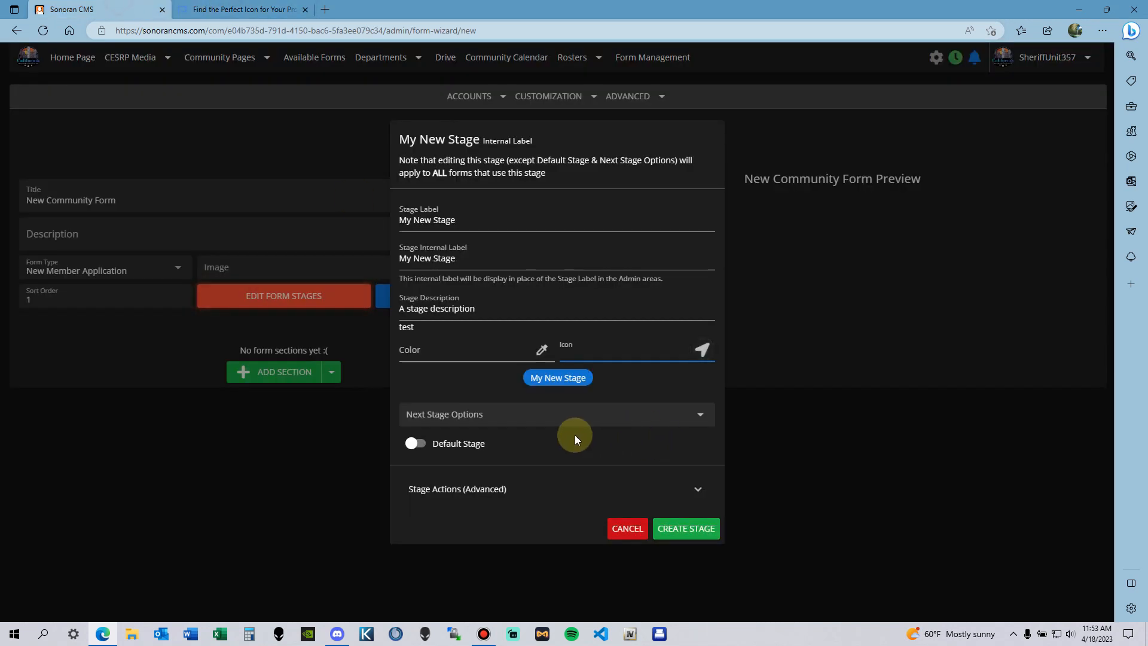
pyautogui.rightClick(585, 345)
pyautogui.click(626, 432)
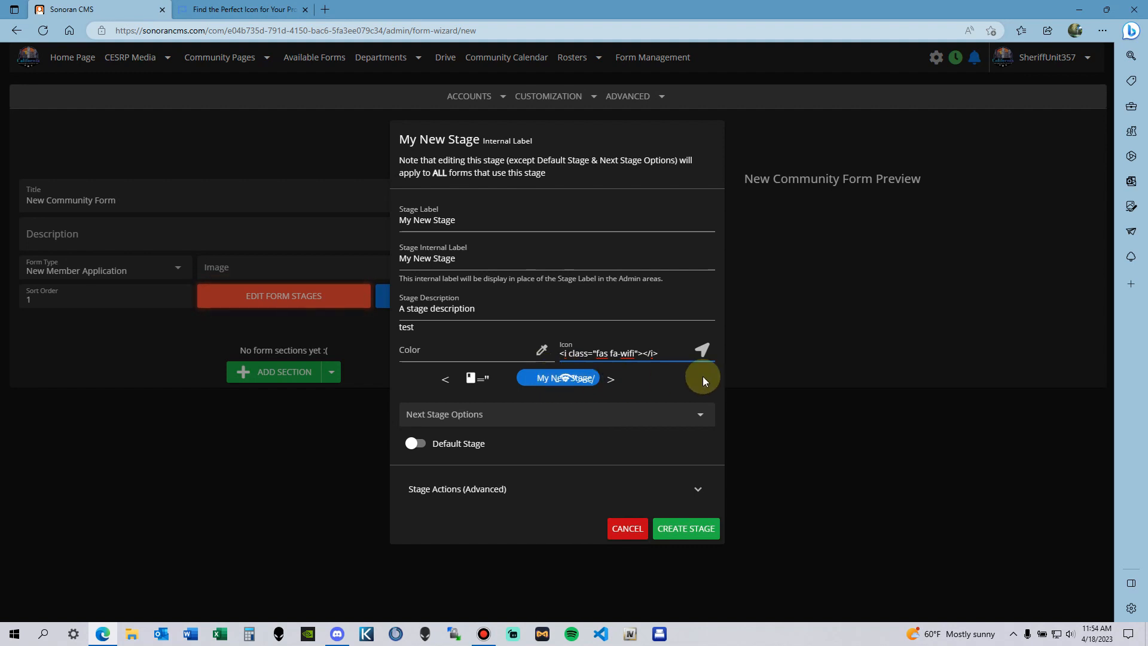
# Step: Trim the pasted icon code so the icon field reads just 'wifi'
pyautogui.press('BackSpace')
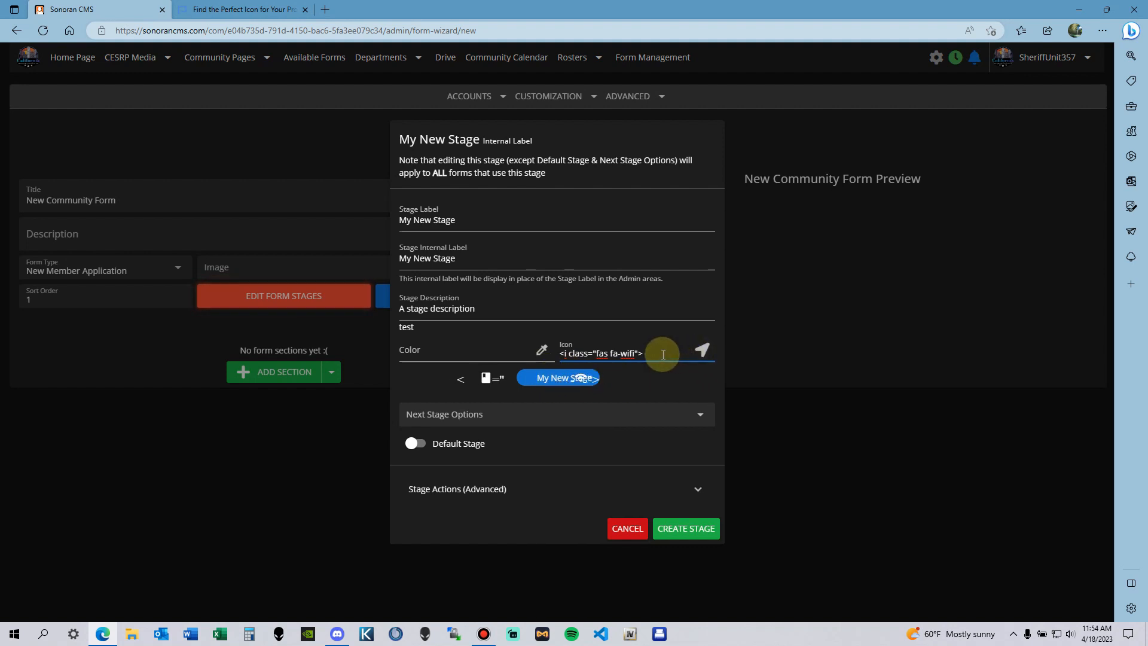
pyautogui.press('BackSpace')
pyautogui.press('BackSpace')
pyautogui.click(622, 354)
pyautogui.press('BackSpace')
pyautogui.press('BackSpace')
pyautogui.press('BackSpace')
pyautogui.press('BackSpace')
pyautogui.press('BackSpace')
pyautogui.press('BackSpace')
pyautogui.press('BackSpace')
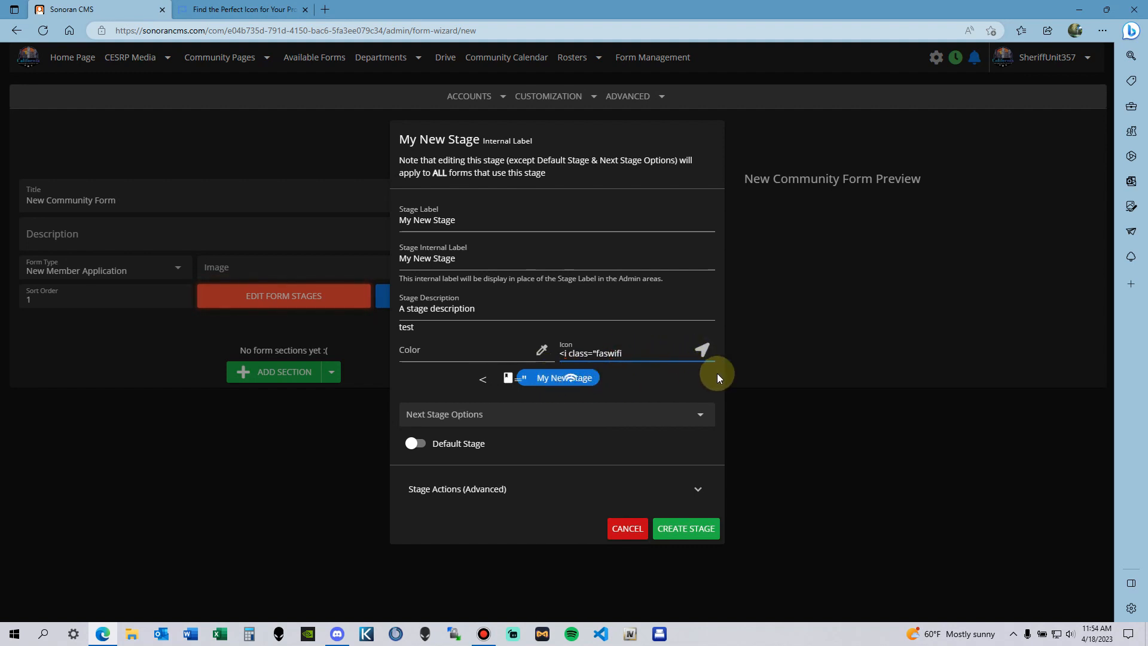
pyautogui.press('BackSpace')
pyautogui.press('BackSpace')
pyautogui.press('BackSpace')
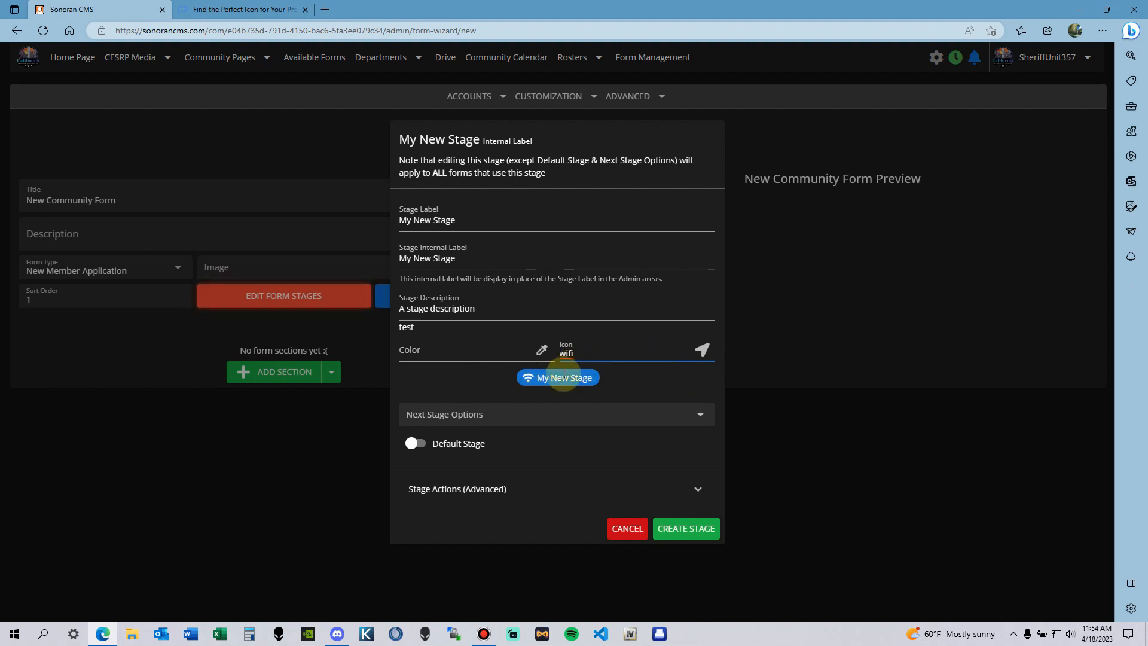
# Step: Set the stage label to 'Testing Form' and the internal label to 'Testing'
pyautogui.tripleClick(480, 219)
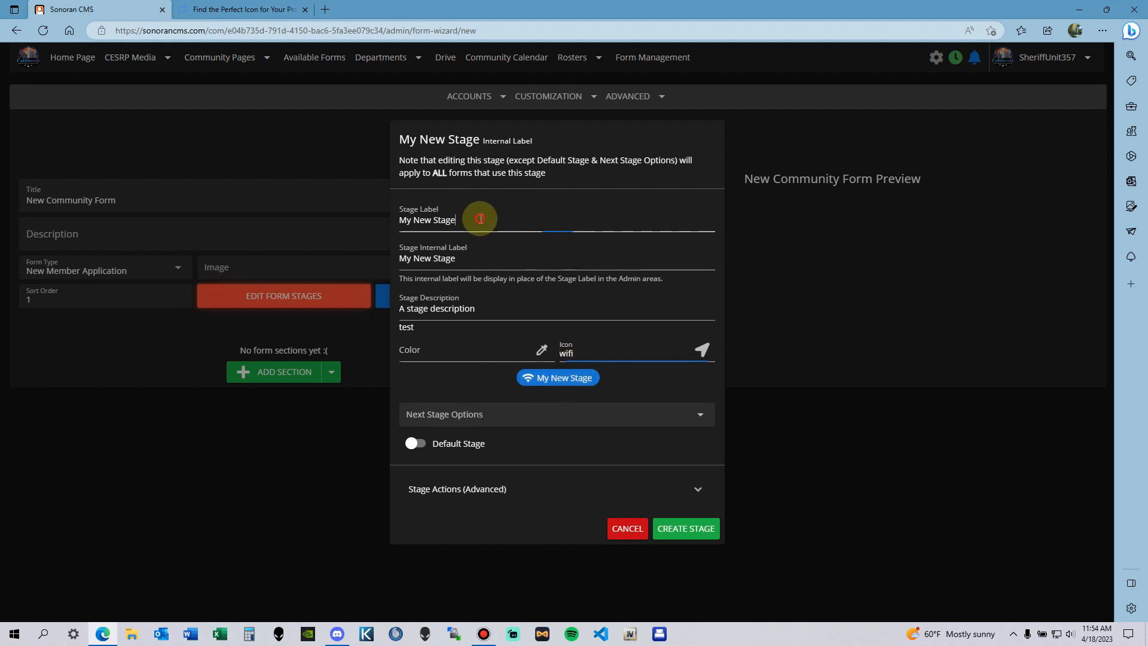
pyautogui.write('Testi')
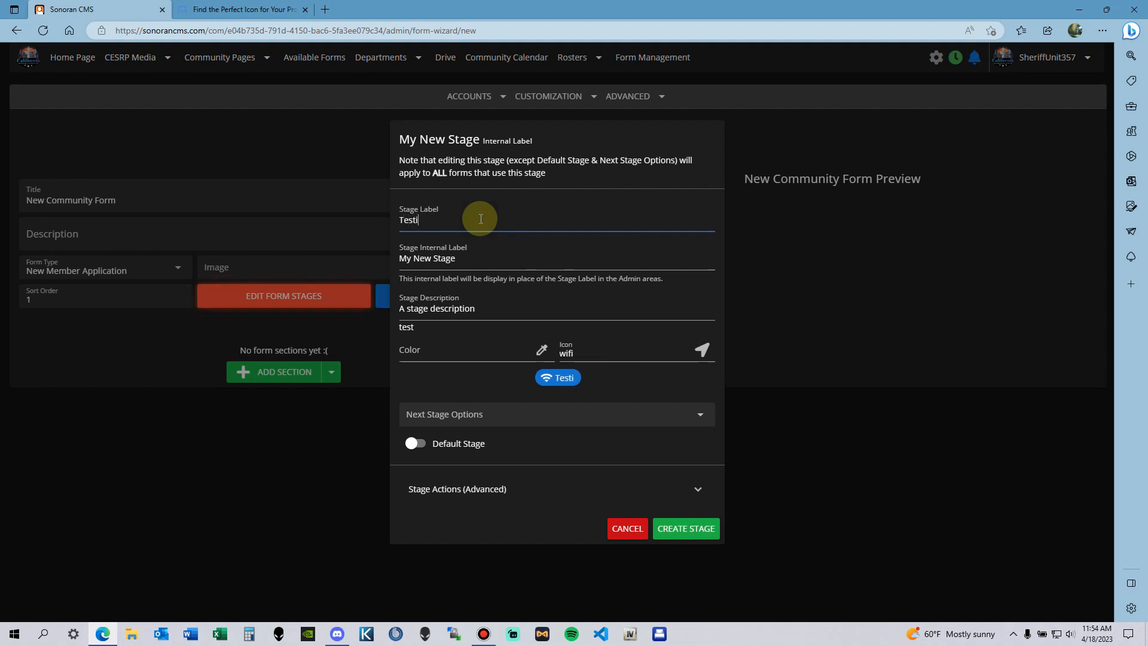
pyautogui.write('ng Fo')
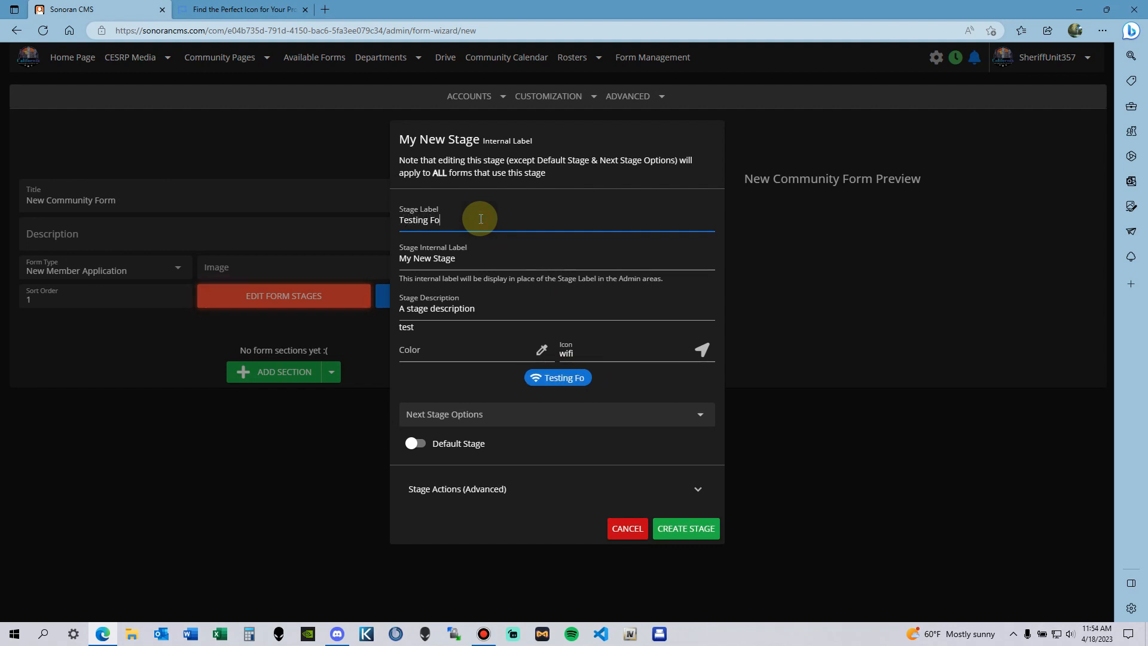
pyautogui.write('rm')
pyautogui.click(494, 256)
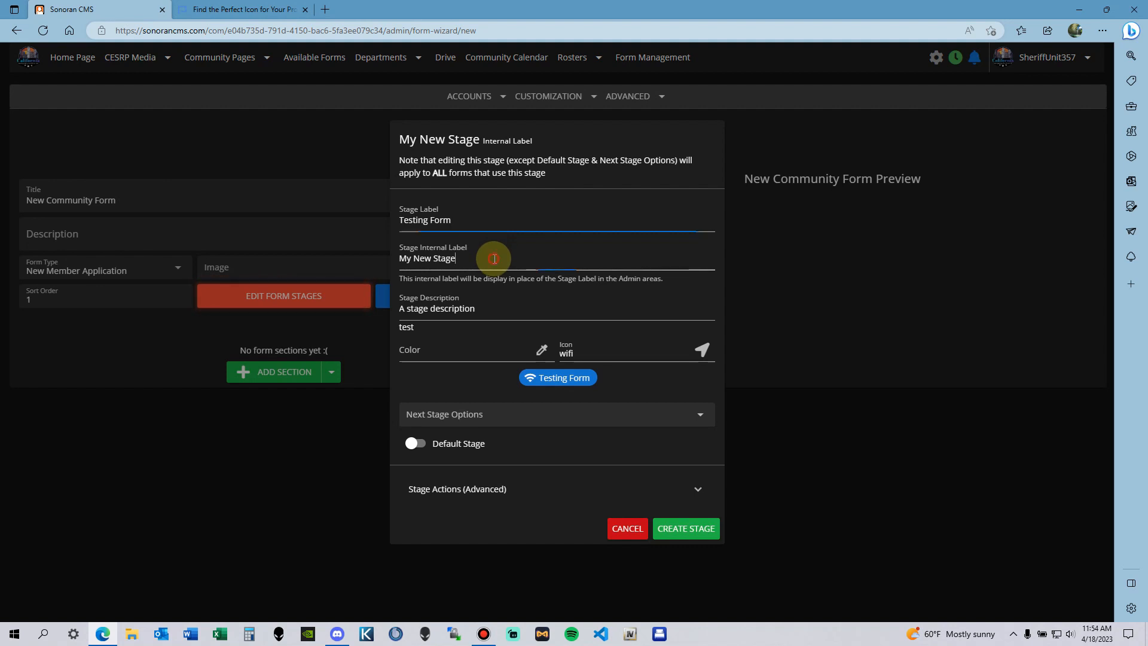
pyautogui.tripleClick(494, 259)
pyautogui.write('Testing')
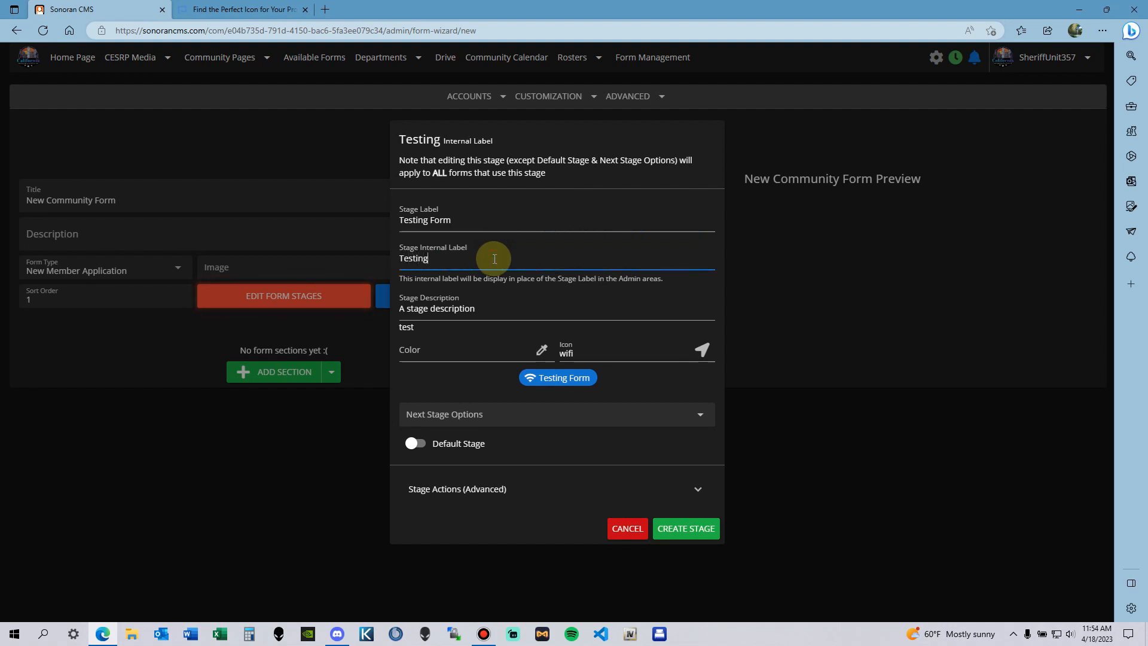
pyautogui.click(495, 307)
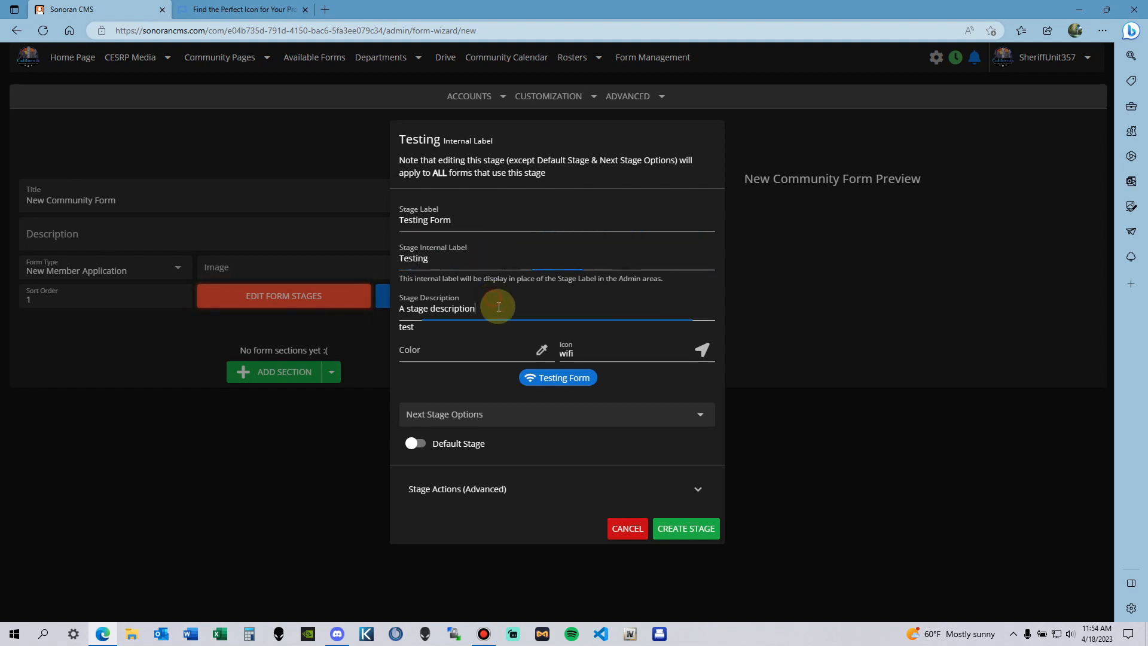
pyautogui.click(545, 354)
# Step: Set the stage colour to blue #1811f0
pyautogui.moveTo(611, 428)
pyautogui.mouseDown()
pyautogui.moveTo(629, 415)
pyautogui.moveTo(618, 447)
pyautogui.mouseUp()
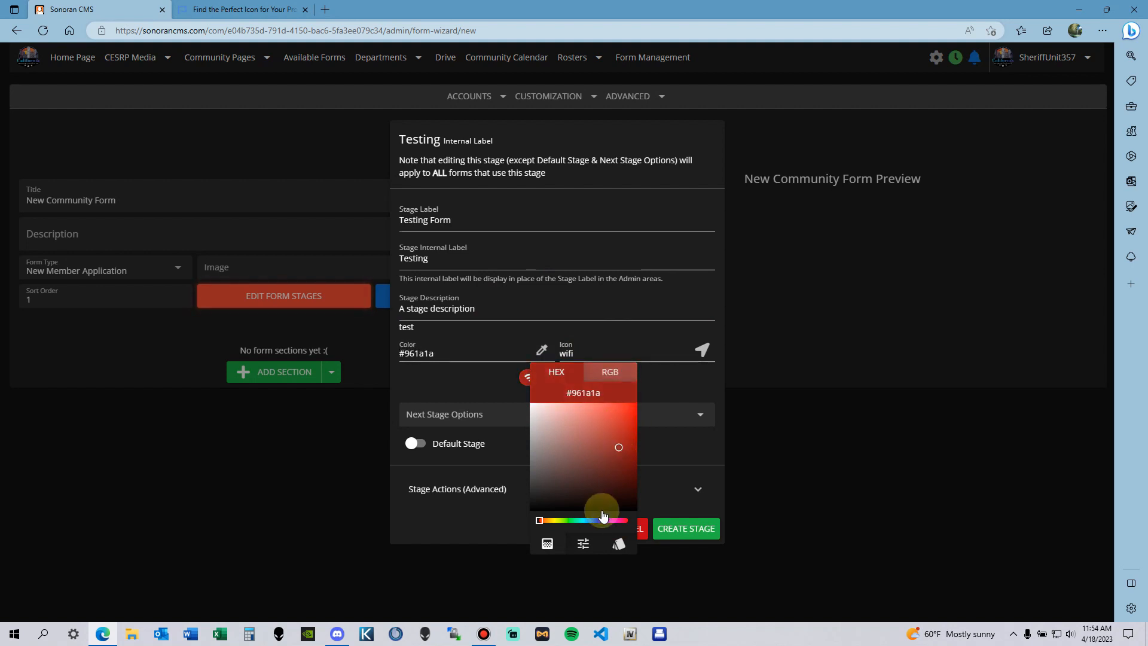
pyautogui.click(599, 520)
pyautogui.click(619, 412)
pyautogui.click(671, 387)
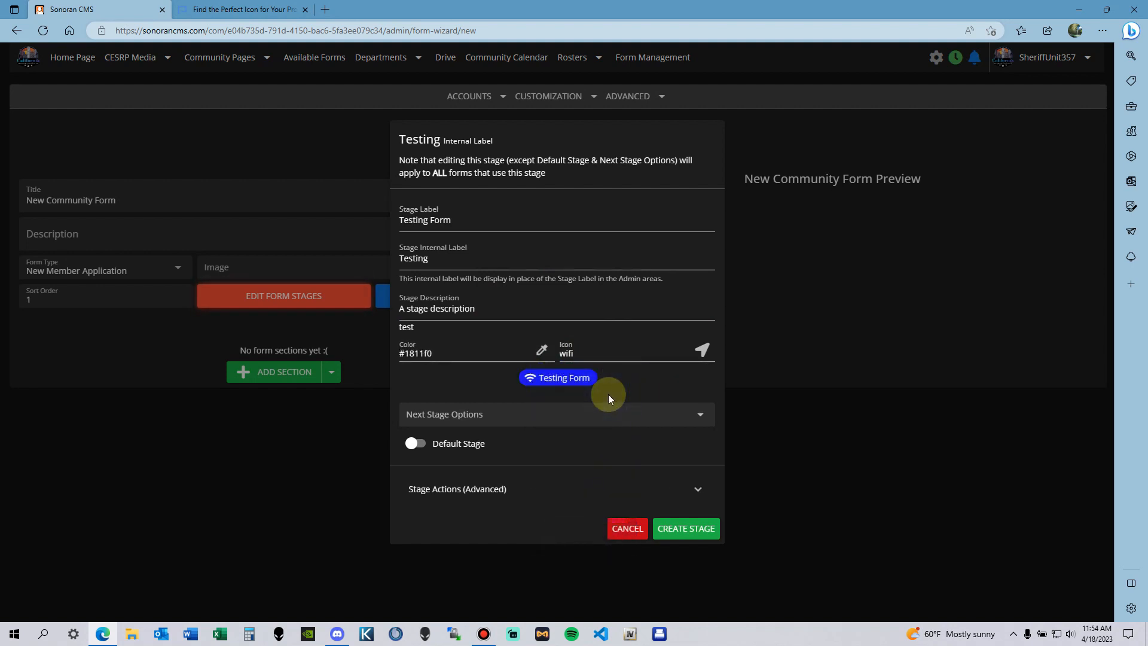
# Step: Expand Stage Actions (Advanced) and list the available custom actions
pyautogui.click(453, 424)
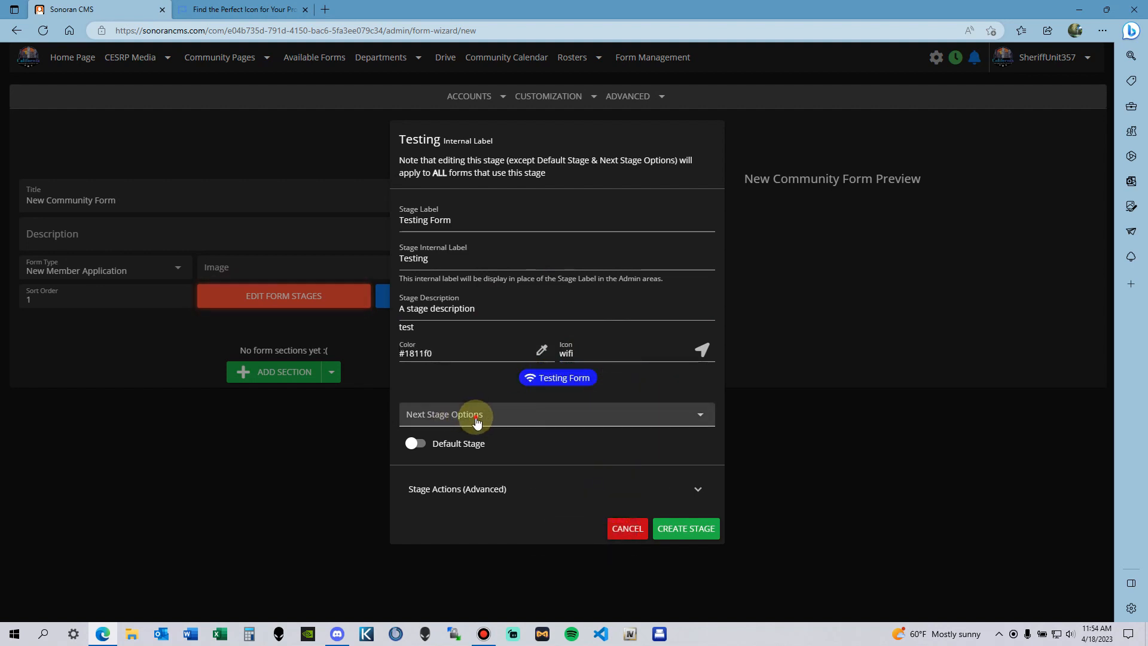
pyautogui.click(475, 418)
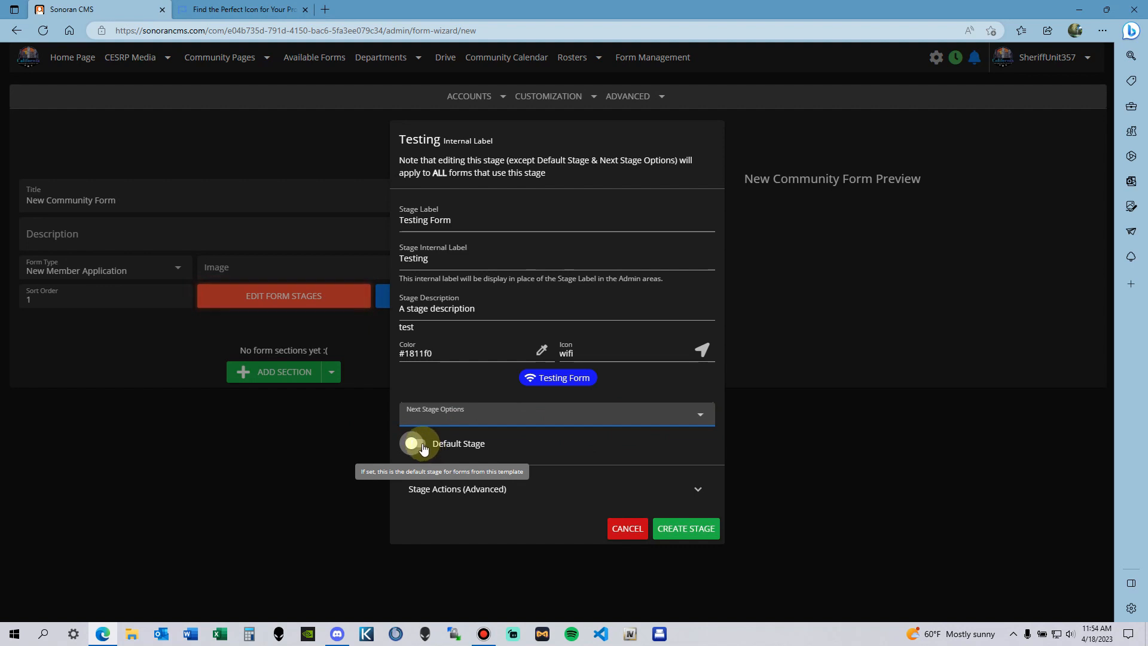
pyautogui.click(628, 490)
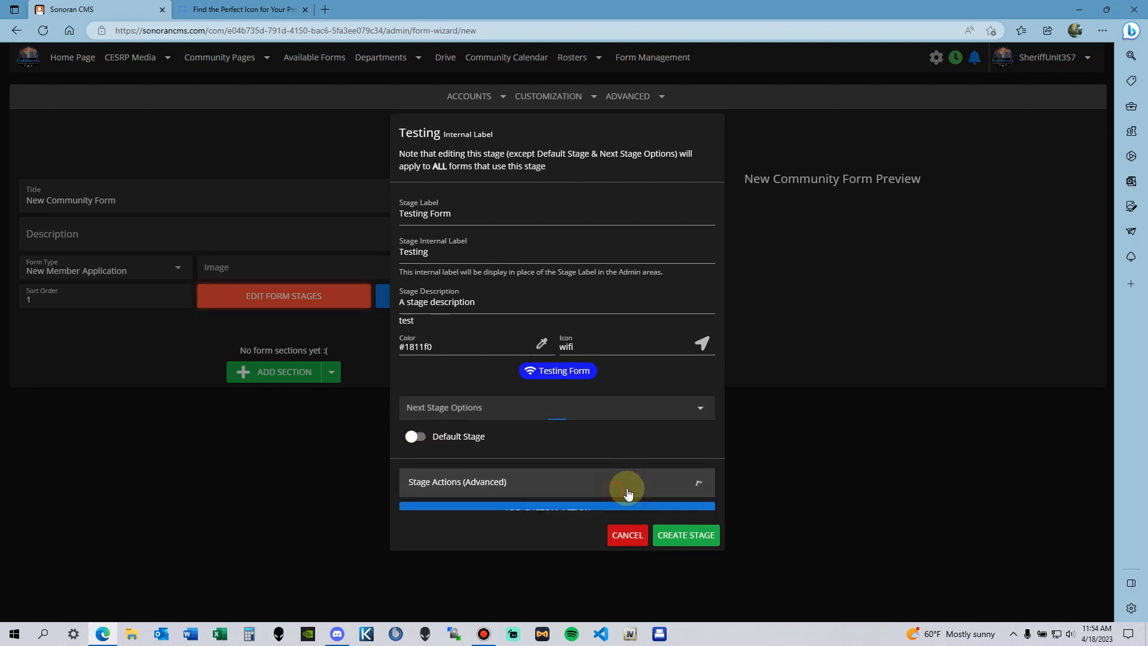
pyautogui.click(600, 504)
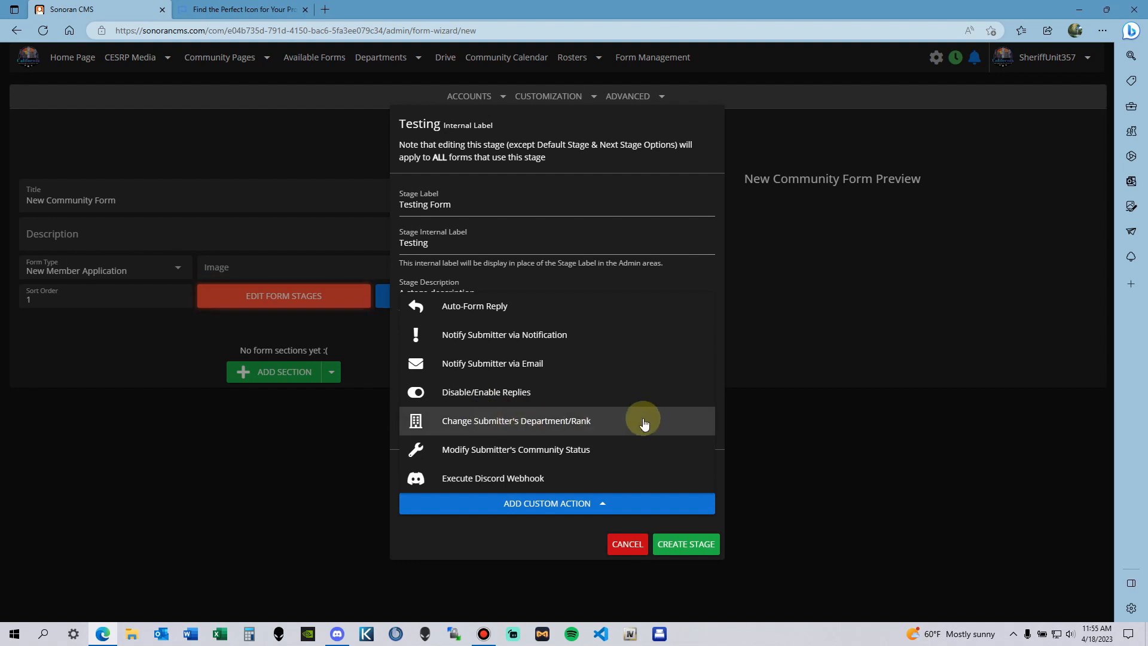
# Step: Try a Change Submitter's Department/Rank action, browsing primary ranks without picking one
pyautogui.click(553, 422)
pyautogui.scroll(-4, 635, 364)
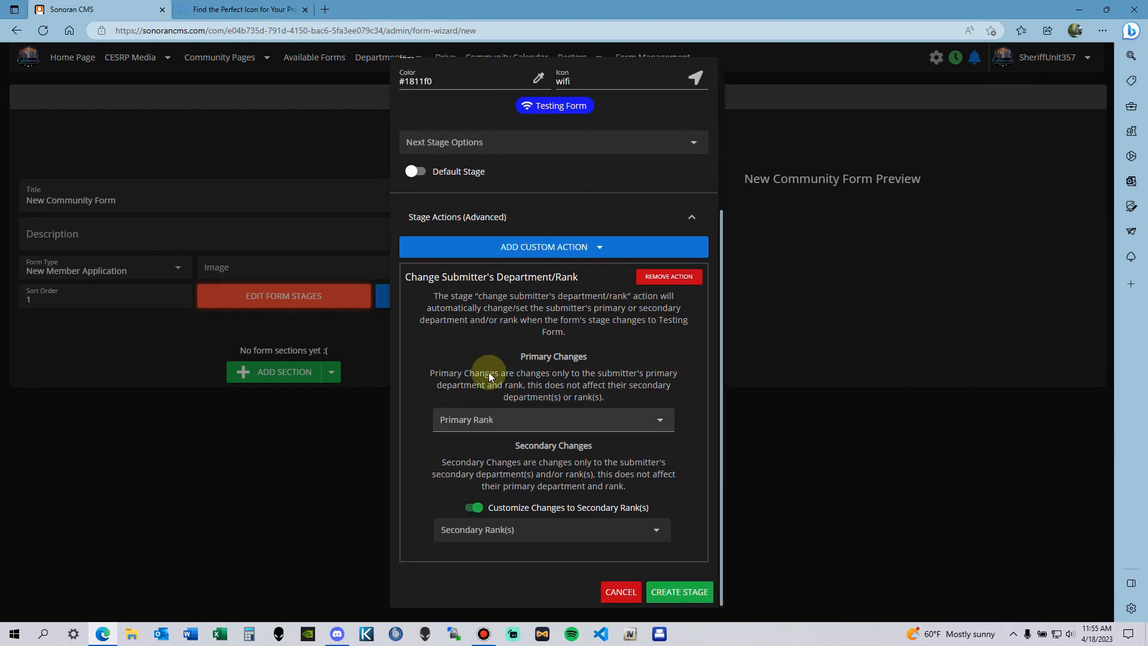
pyautogui.click(610, 419)
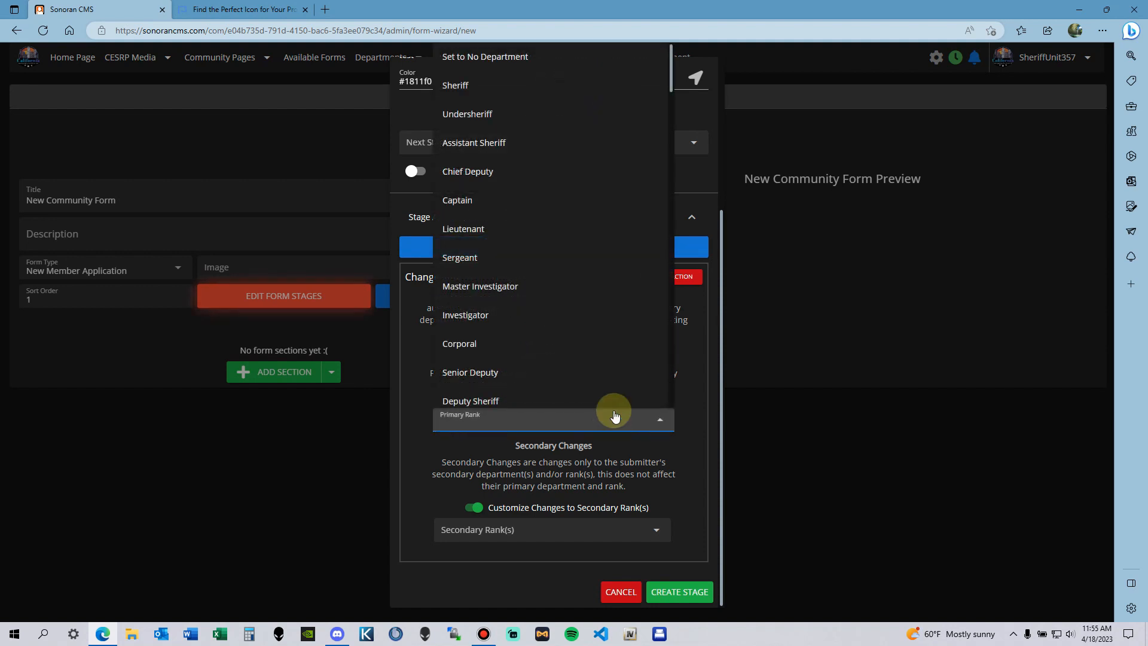
pyautogui.click(683, 430)
pyautogui.click(611, 429)
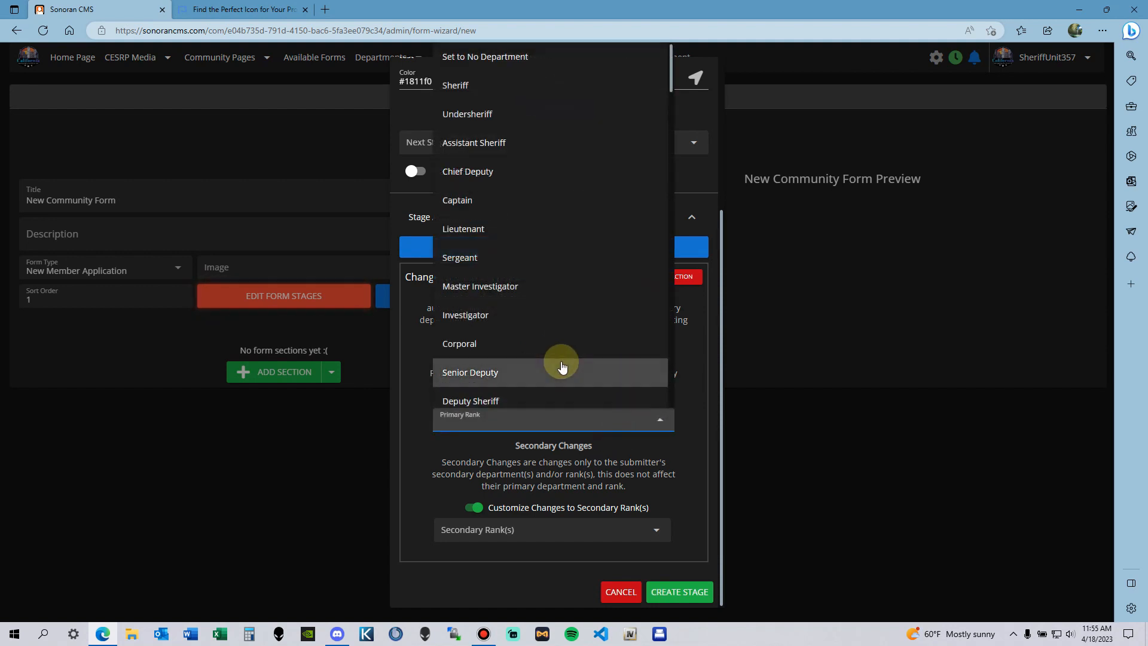
pyautogui.click(692, 386)
# Step: Cancel the Testing Form stage without creating it
pyautogui.scroll(4, 681, 357)
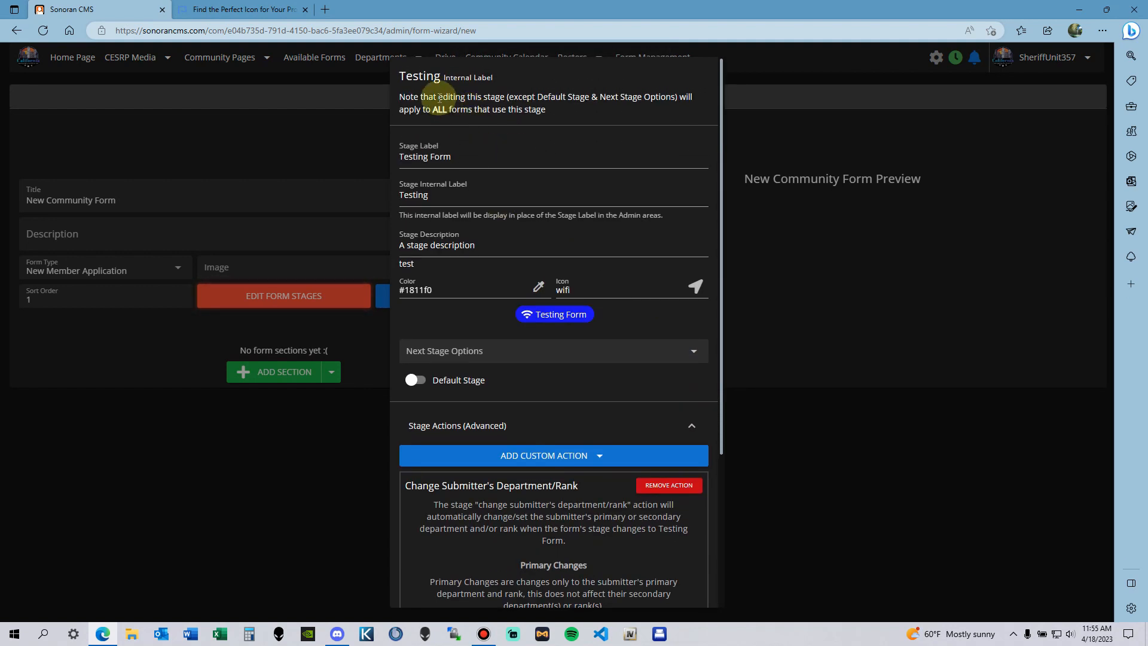
pyautogui.moveTo(404, 76); pyautogui.dragTo(529, 82)
pyautogui.click(580, 131)
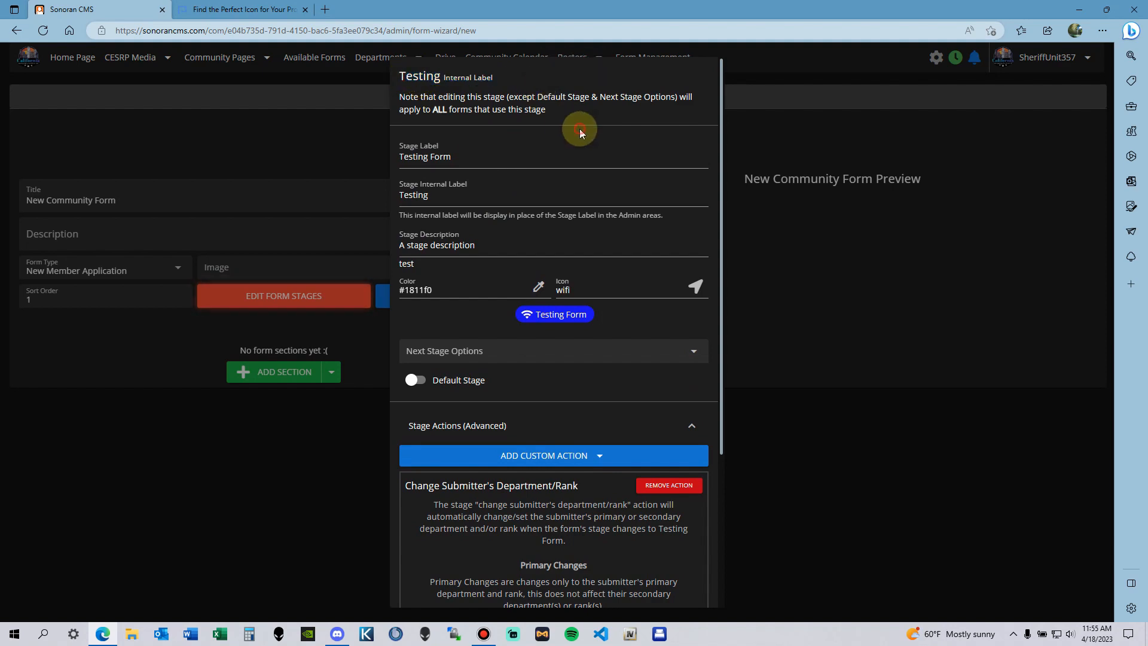
pyautogui.scroll(-2, 589, 327)
pyautogui.scroll(2, 619, 339)
pyautogui.scroll(-4, 645, 407)
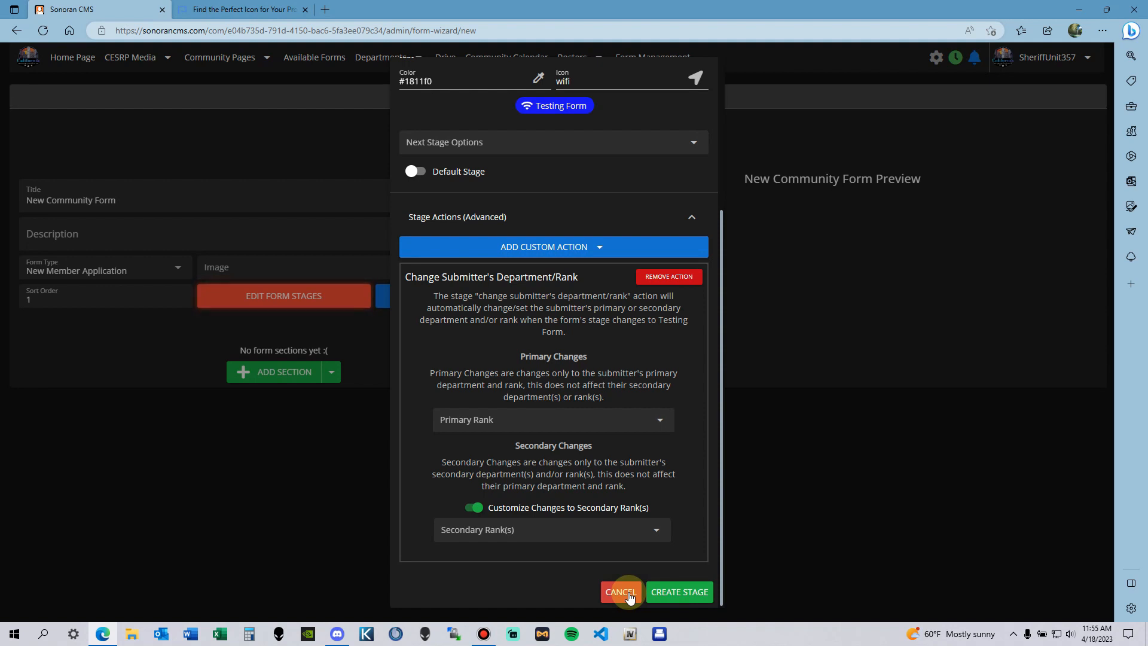
pyautogui.click(619, 593)
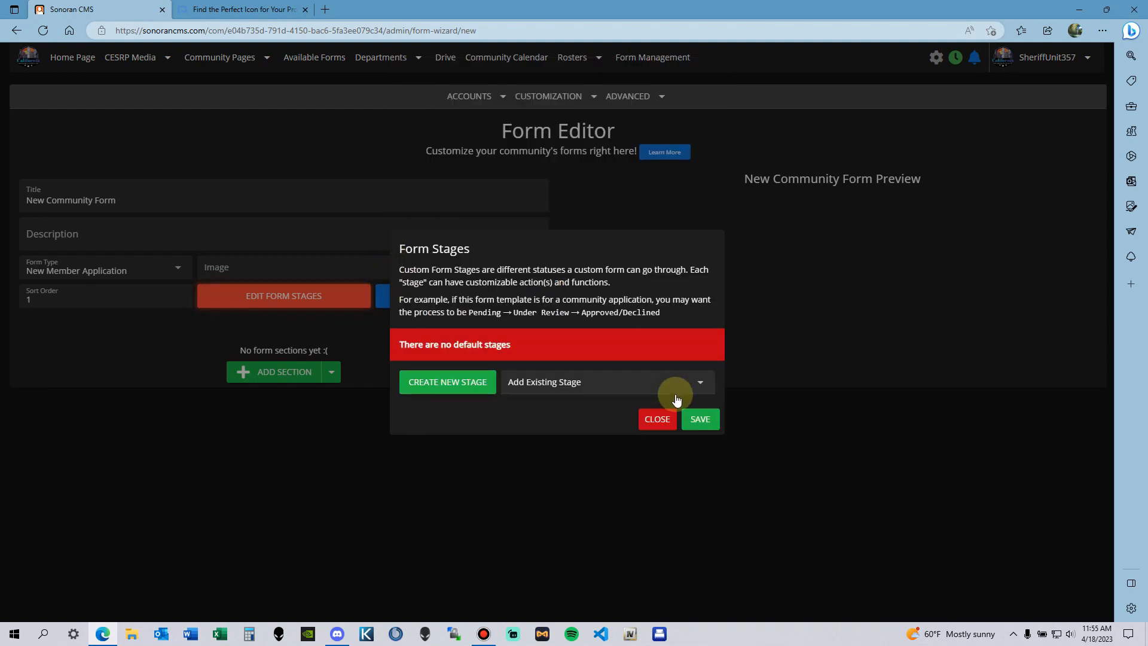
# Step: Close Form Stages, open Schedule an Interview, and review its stages, starting with Pending Application
pyautogui.click(657, 418)
pyautogui.click(548, 99)
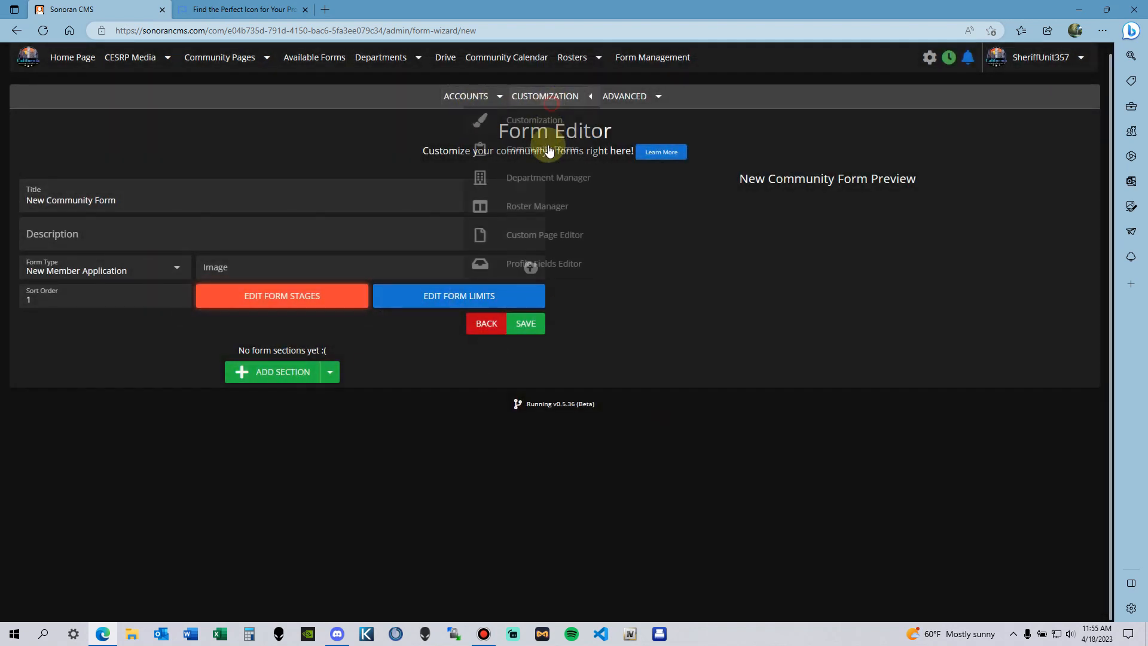
pyautogui.click(547, 149)
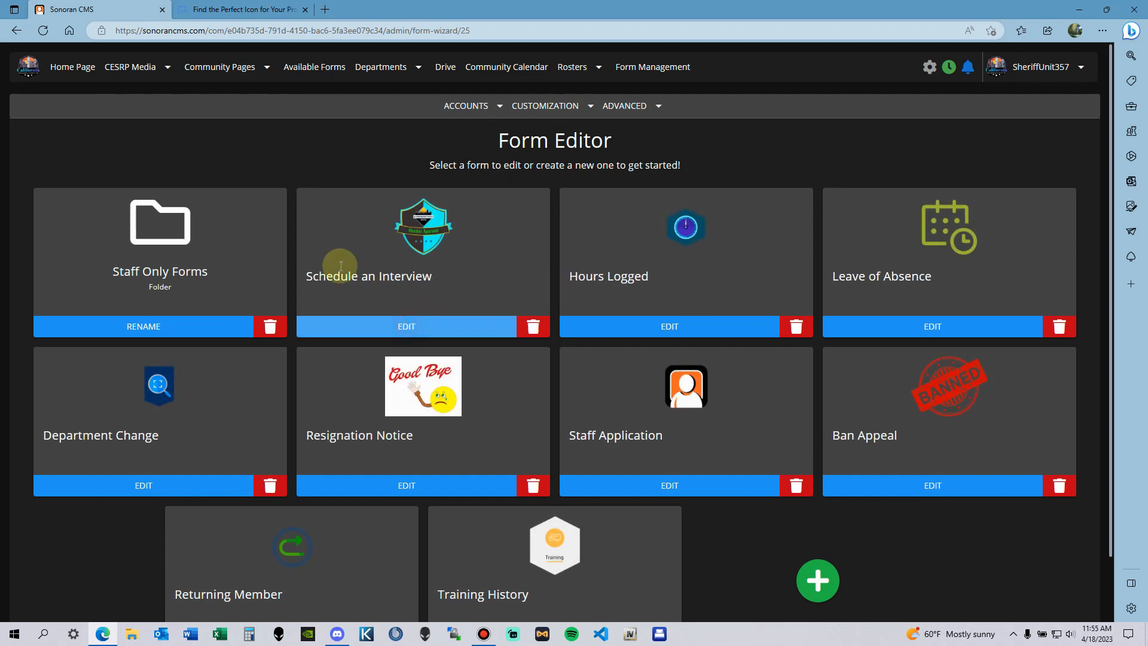
pyautogui.click(340, 266)
pyautogui.scroll(-4, 382, 255)
pyautogui.click(282, 73)
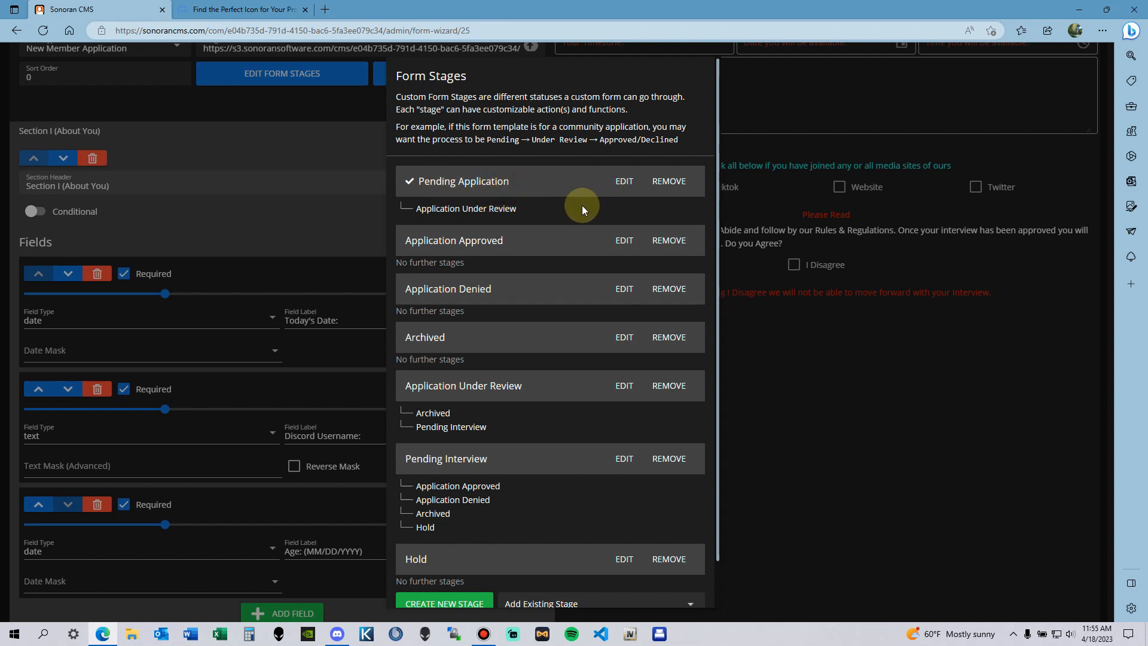
pyautogui.scroll(-1, 589, 194)
pyautogui.scroll(1, 592, 188)
pyautogui.click(624, 181)
pyautogui.scroll(-1, 526, 287)
pyautogui.scroll(-2, 536, 332)
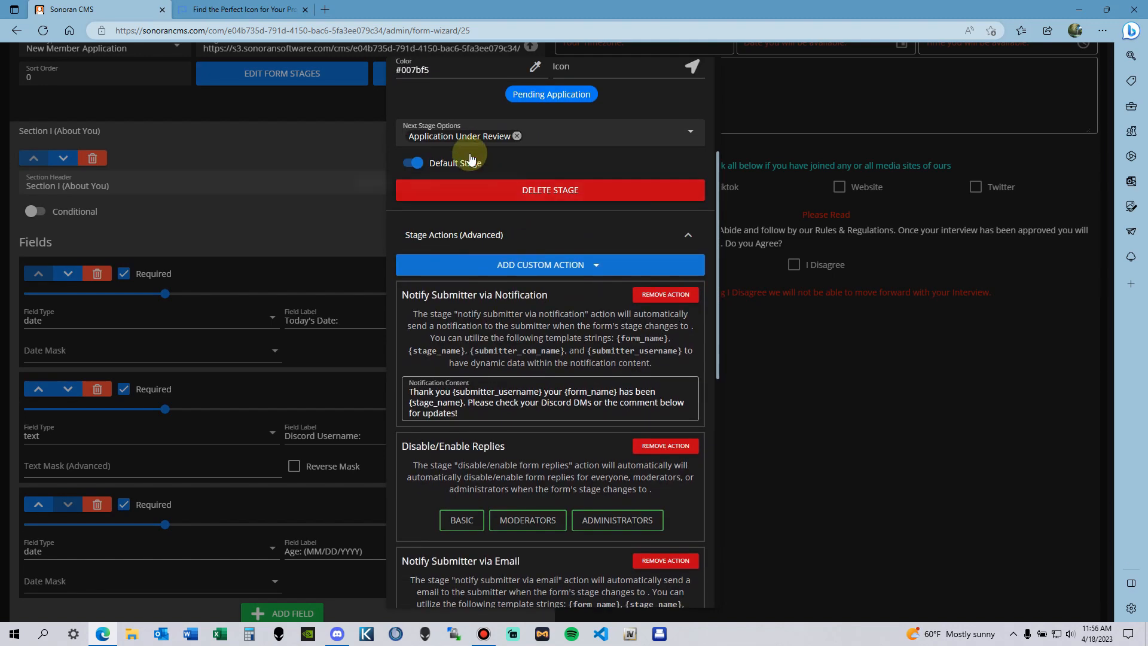
pyautogui.scroll(1, 454, 179)
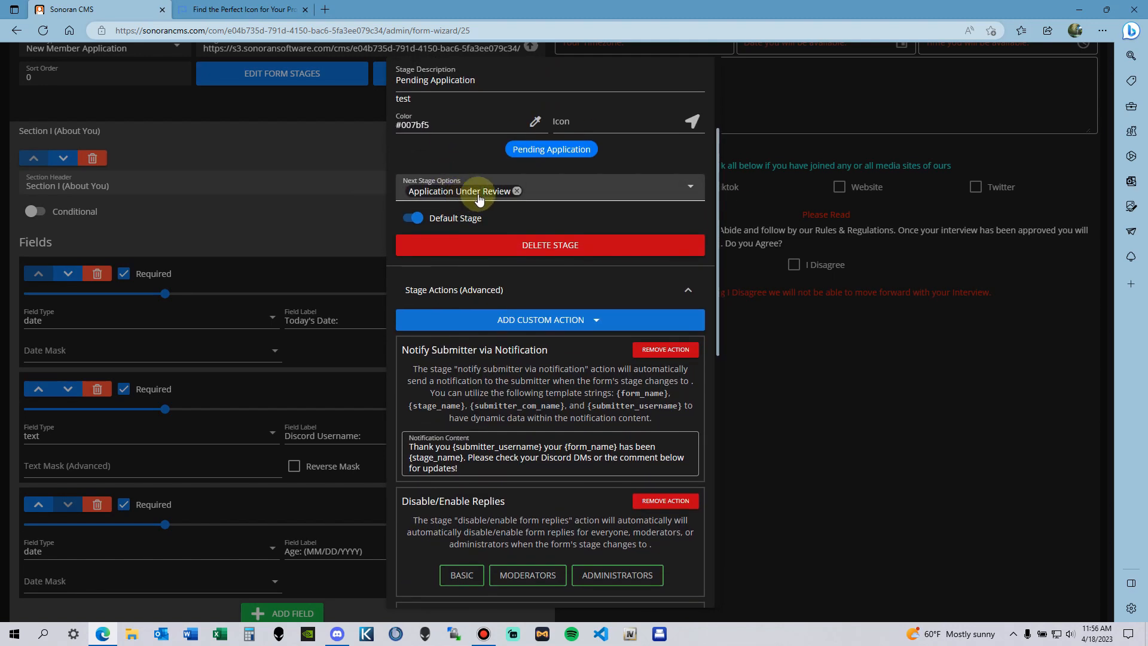
pyautogui.scroll(-7, 618, 458)
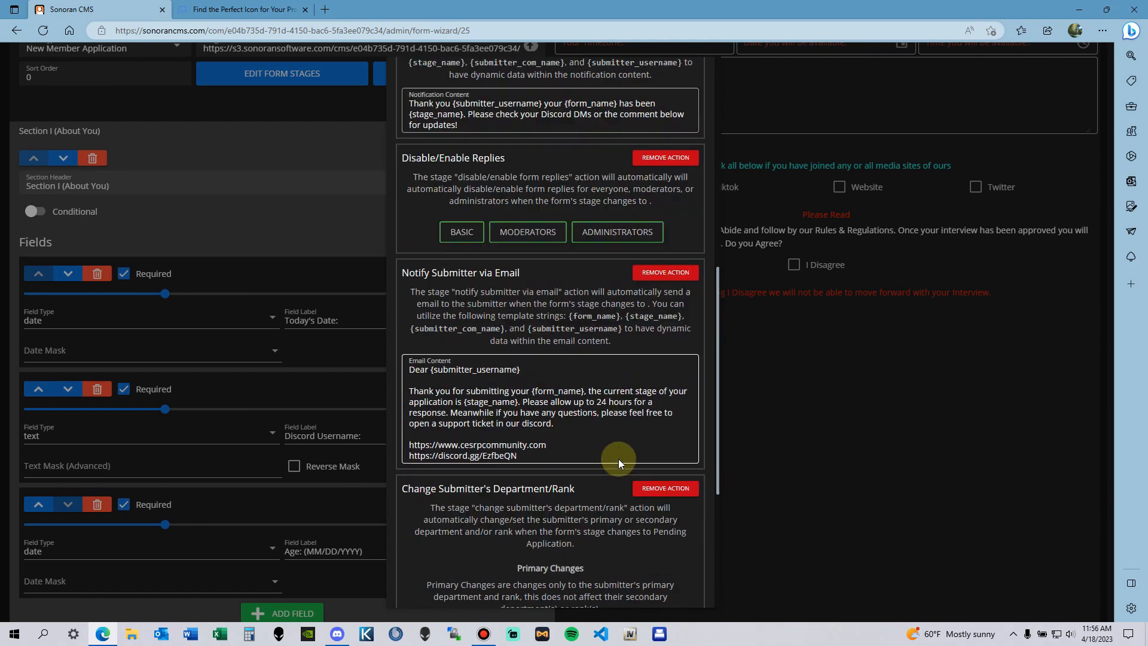
pyautogui.scroll(4, 627, 459)
pyautogui.scroll(-3, 598, 403)
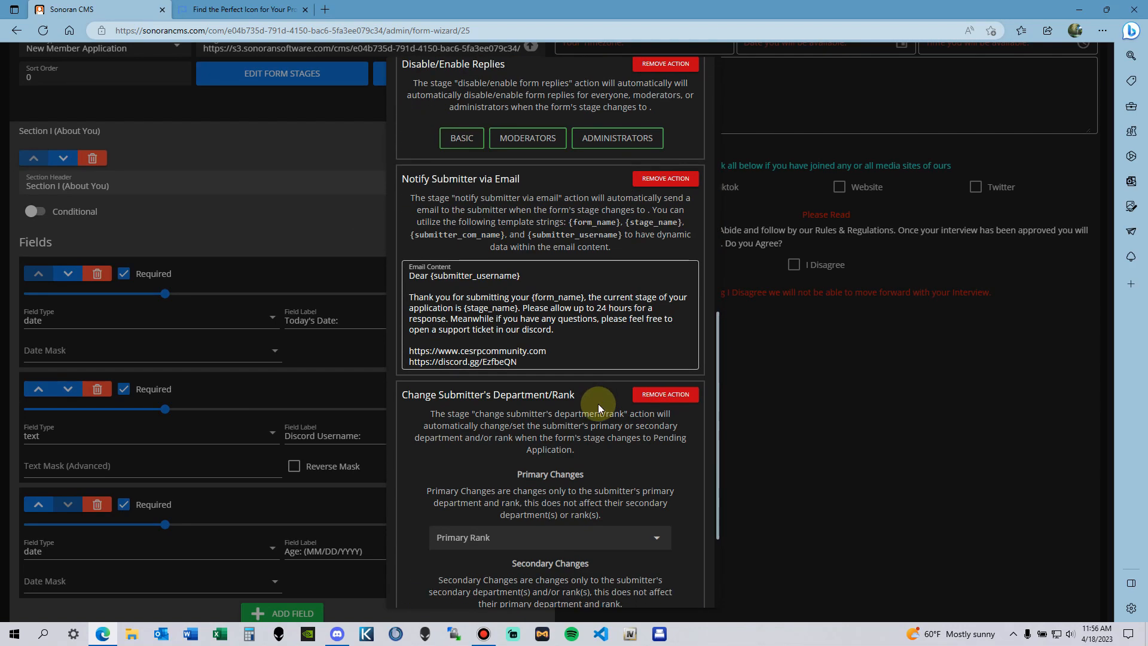
pyautogui.scroll(-2, 533, 335)
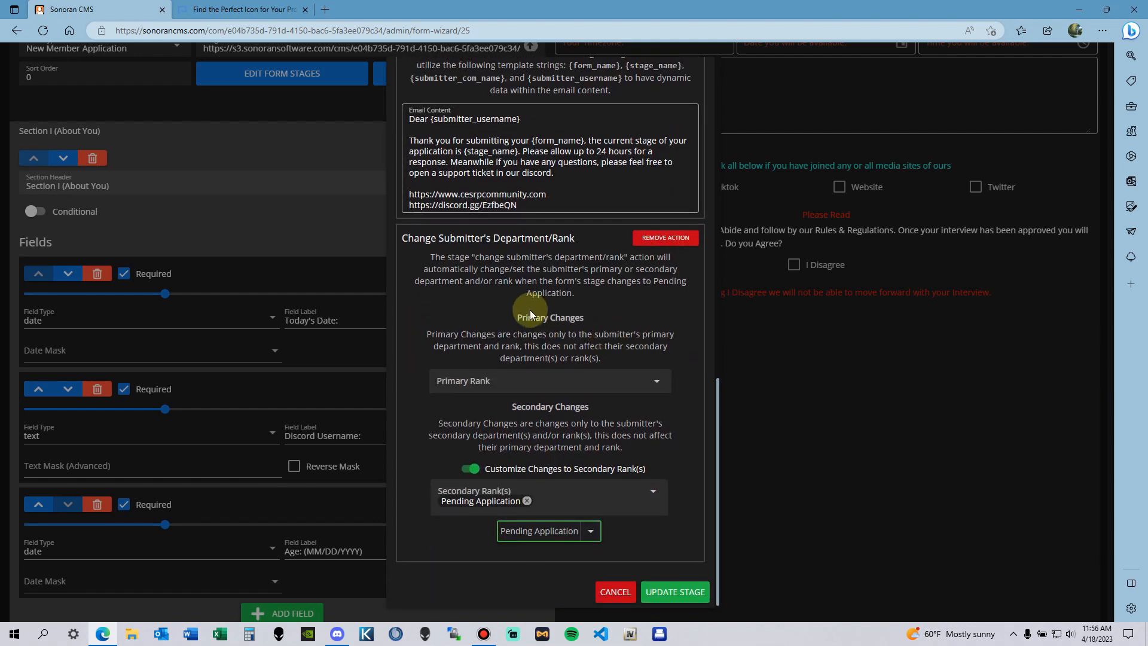
pyautogui.scroll(3, 650, 350)
pyautogui.scroll(2, 651, 350)
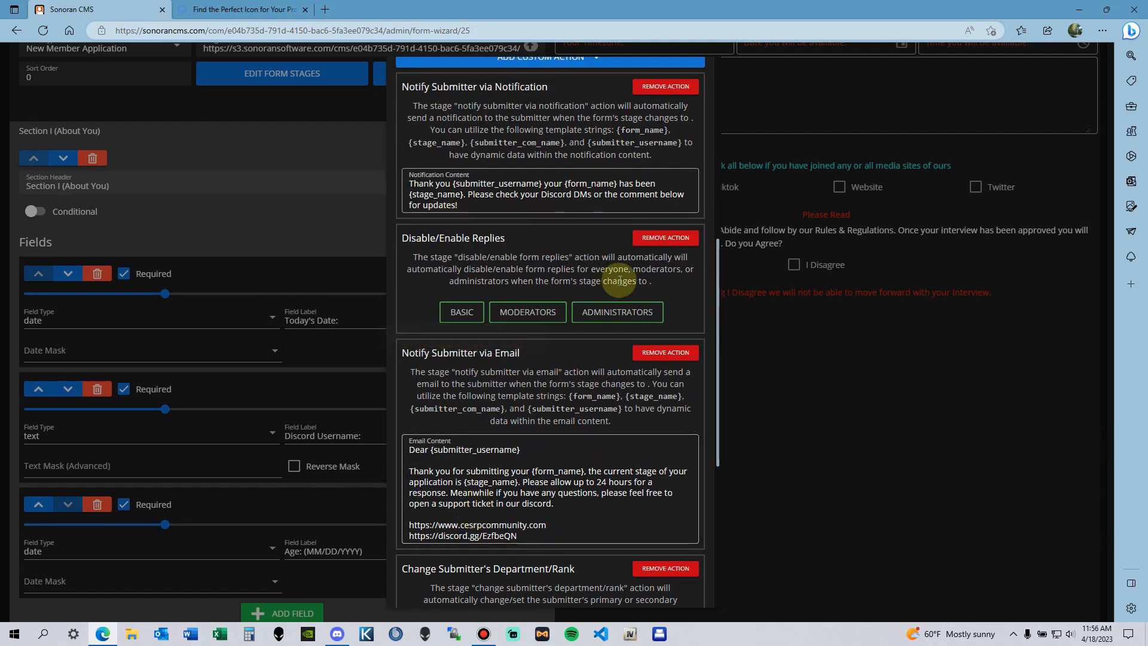
pyautogui.scroll(1, 558, 256)
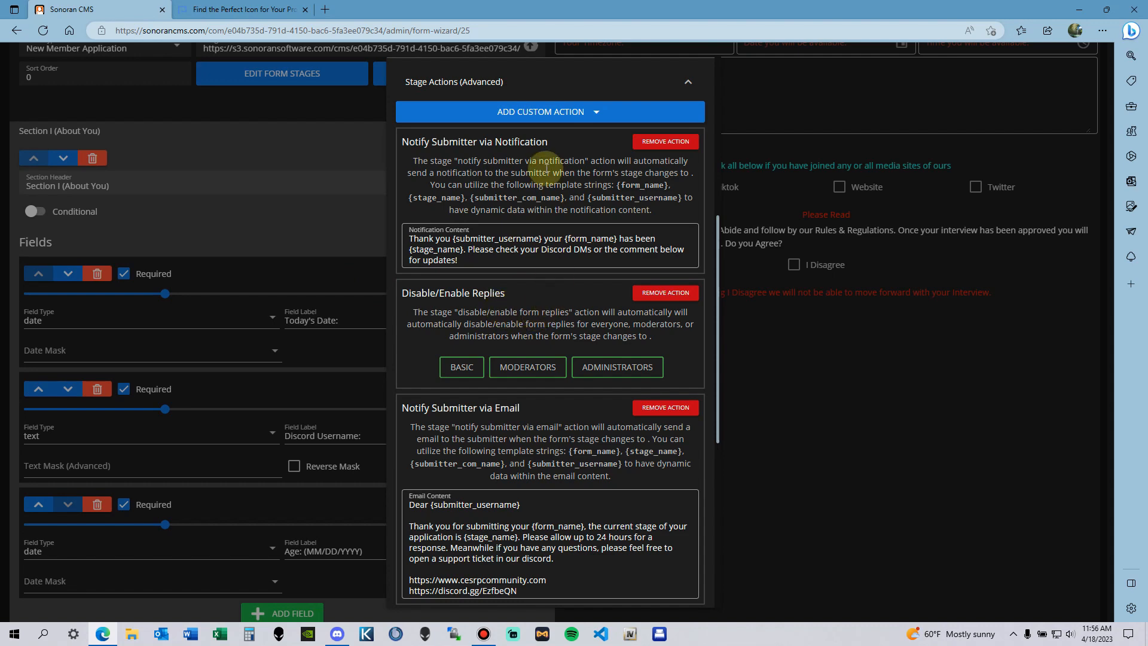
pyautogui.scroll(2, 532, 287)
pyautogui.scroll(-7, 532, 299)
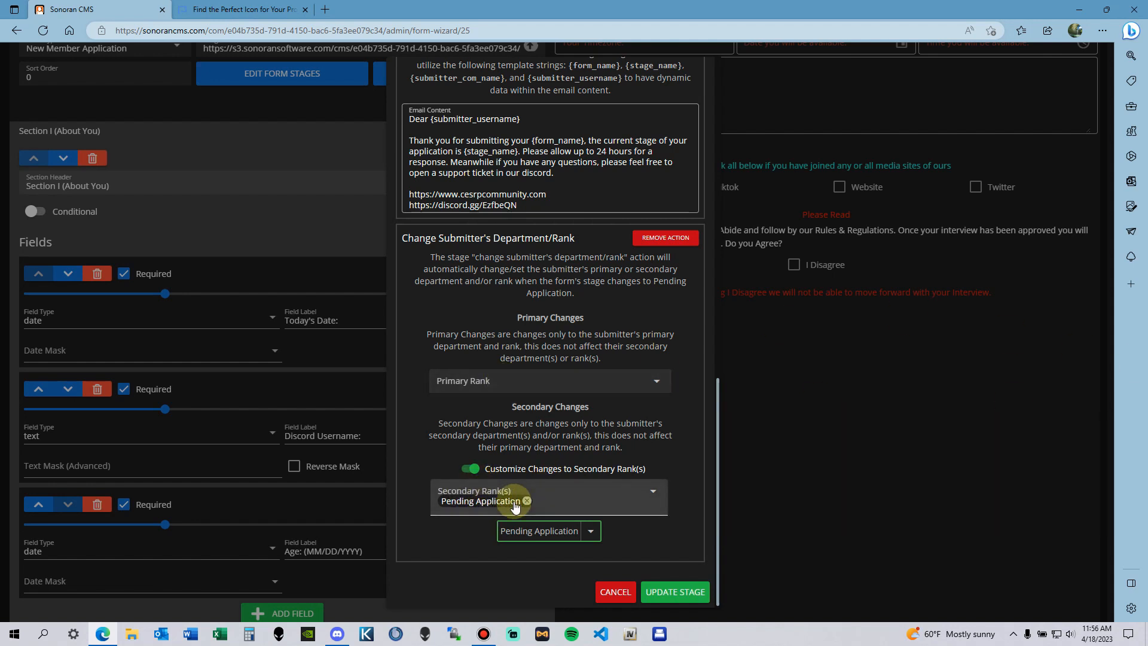
pyautogui.click(613, 592)
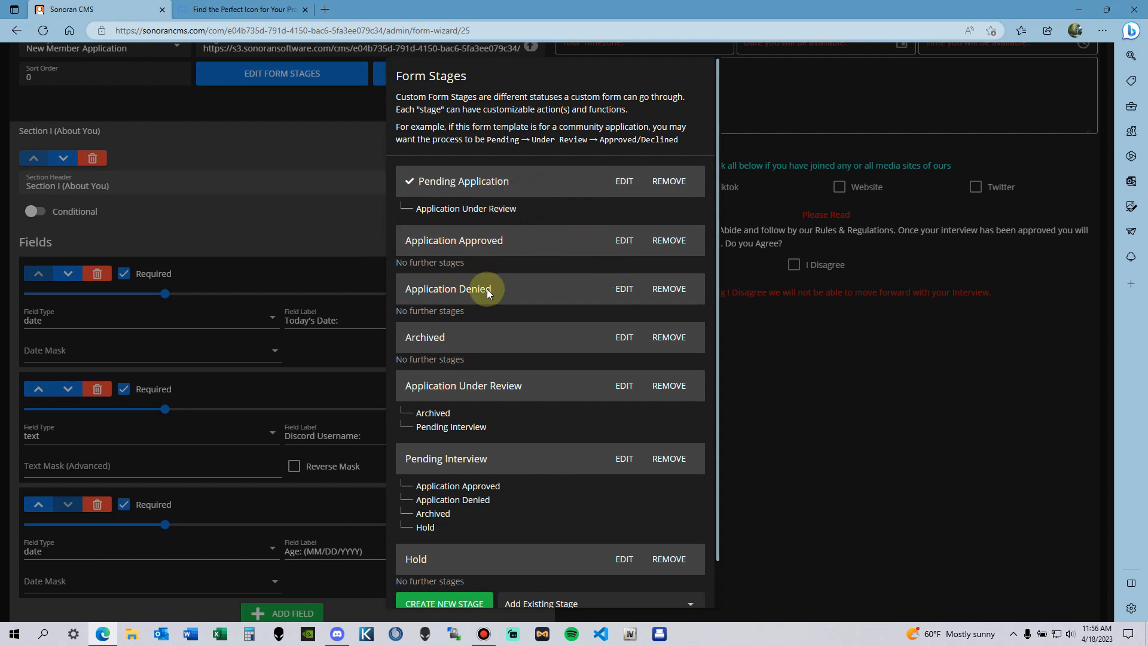
# Step: Open the Application Under Review stage's settings and look through its actions
pyautogui.scroll(-1, 563, 407)
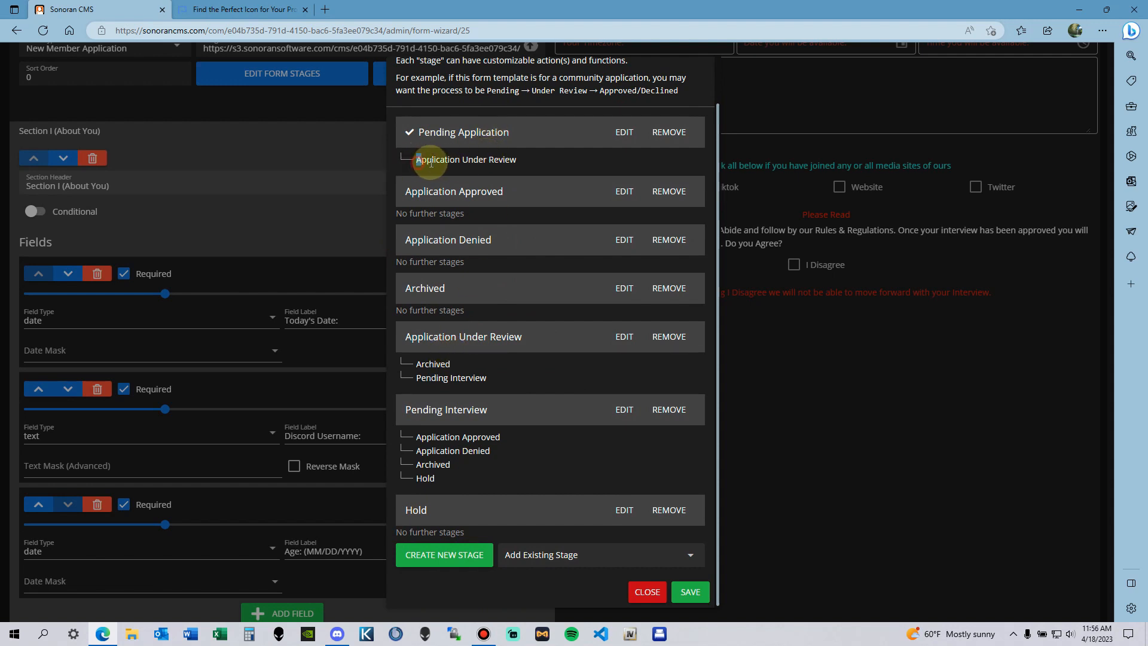
pyautogui.moveTo(430, 162); pyautogui.dragTo(520, 203)
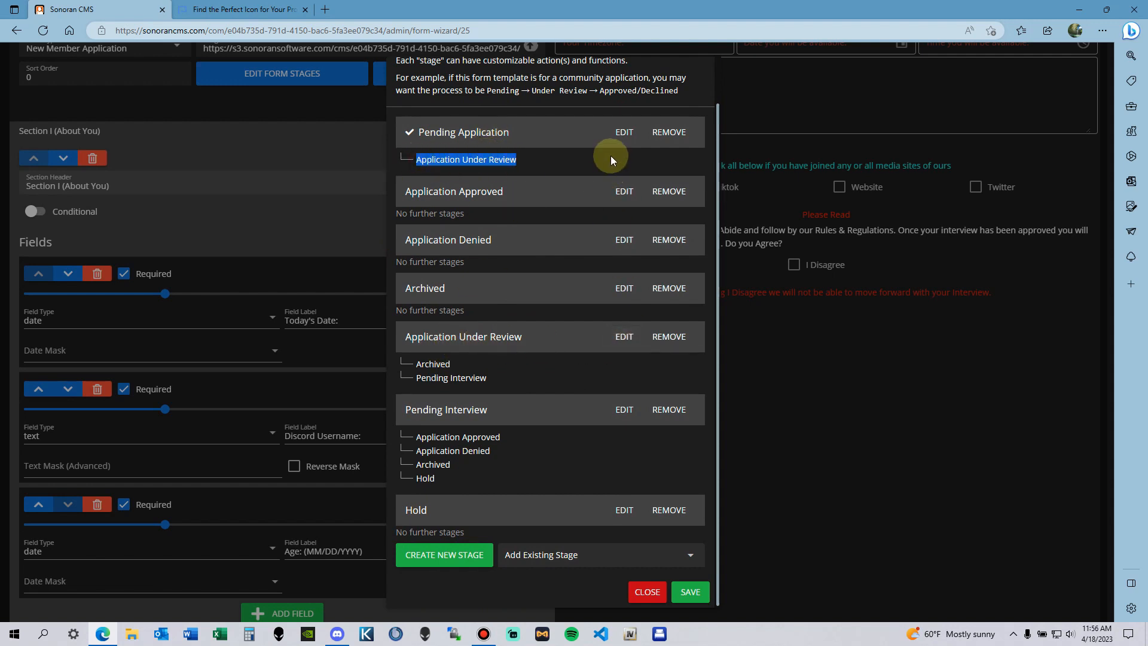
pyautogui.click(623, 336)
pyautogui.scroll(-2, 491, 382)
pyautogui.scroll(1, 441, 256)
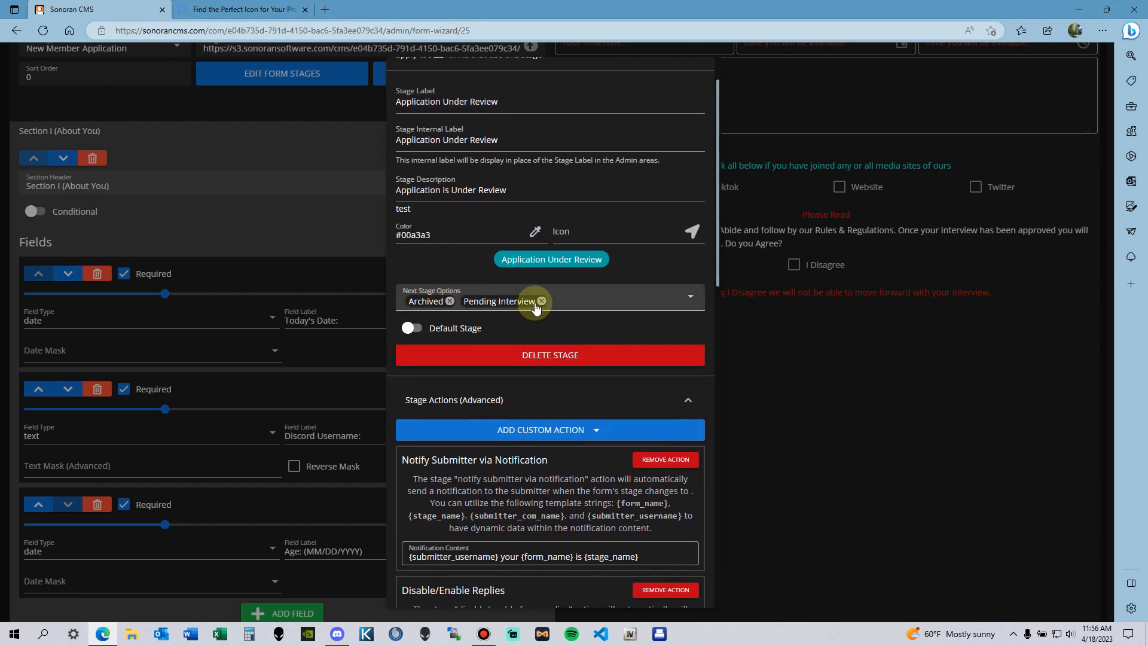
pyautogui.scroll(1, 662, 331)
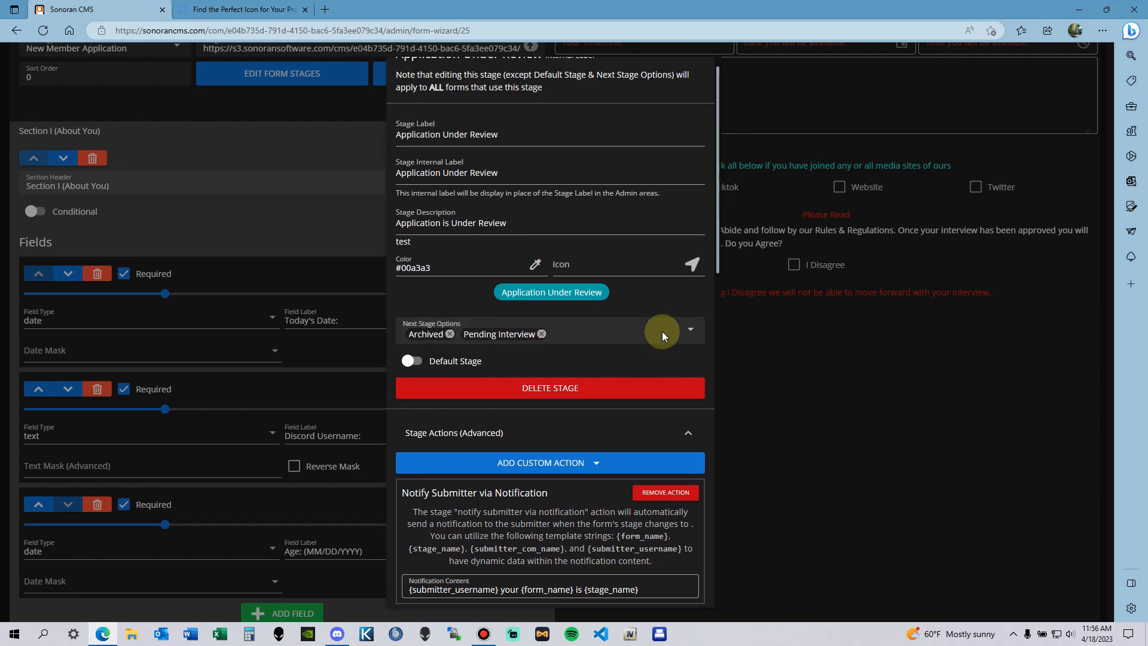
pyautogui.scroll(-15, 623, 345)
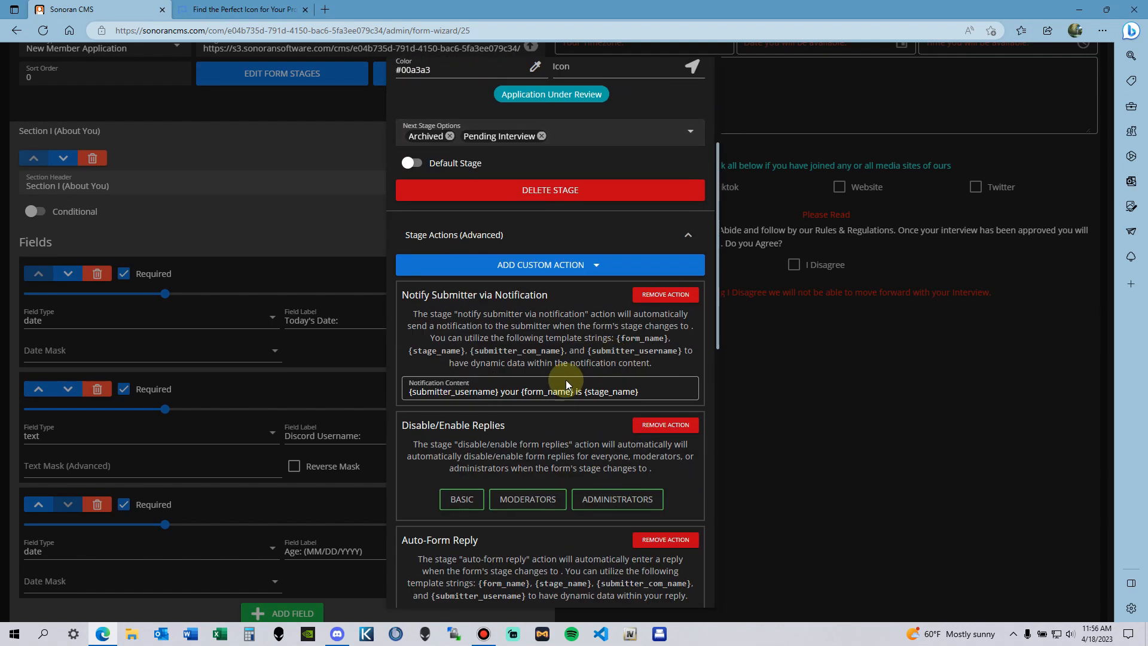
pyautogui.scroll(5, 618, 403)
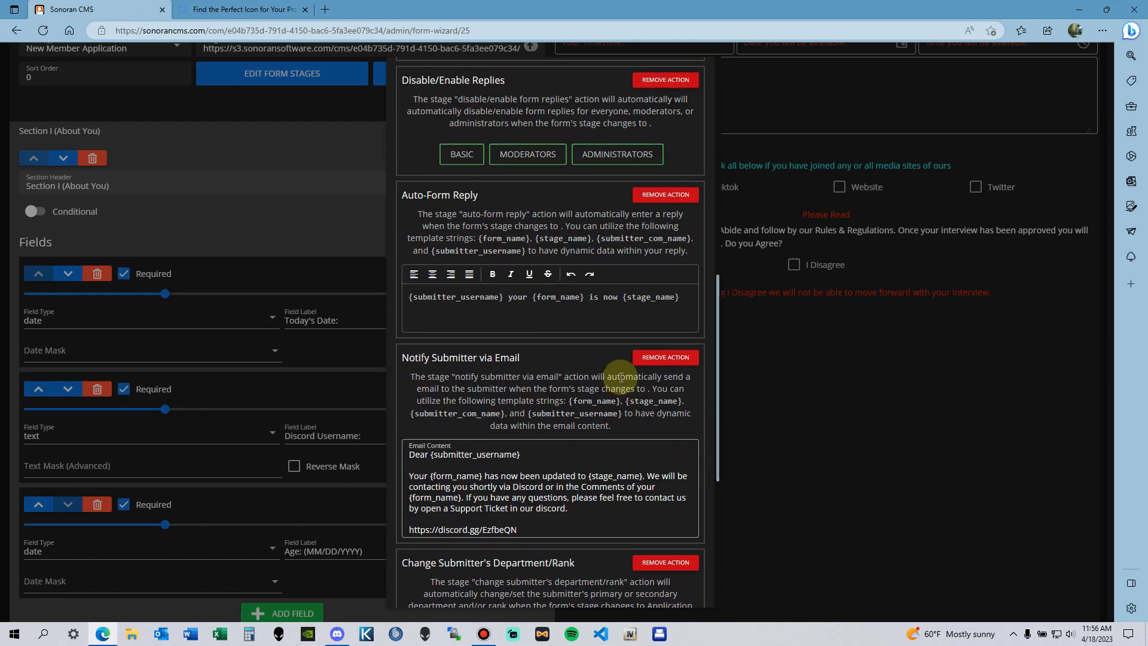
pyautogui.scroll(-5, 621, 377)
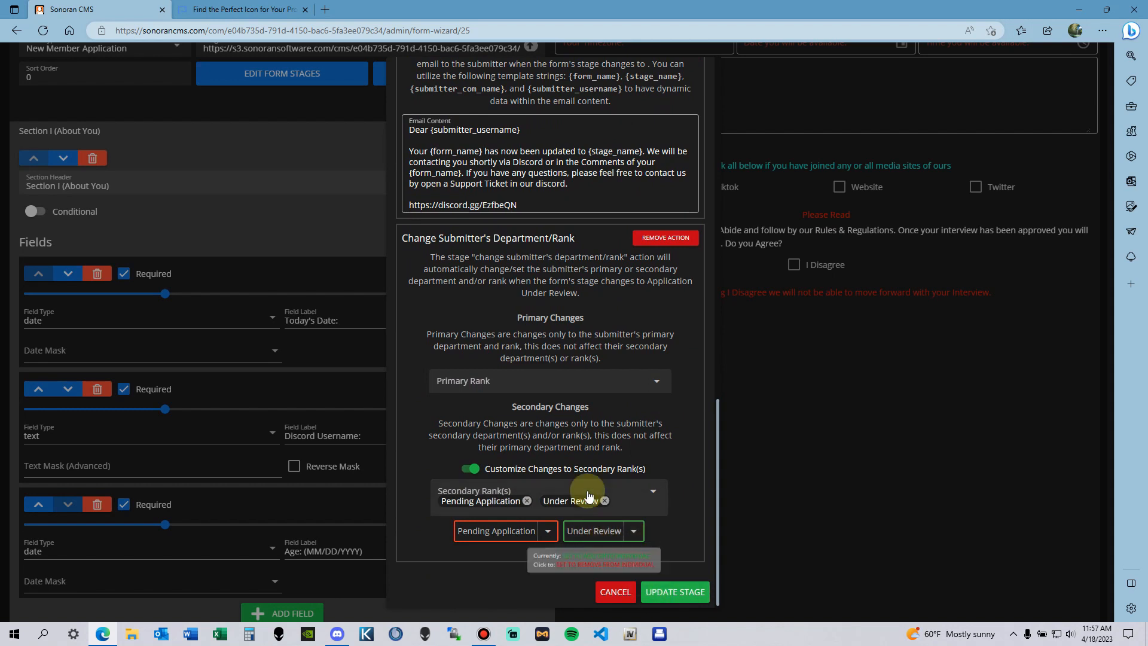
# Step: Cancel without saving and open the Pending Interview stage's settings
pyautogui.click(614, 593)
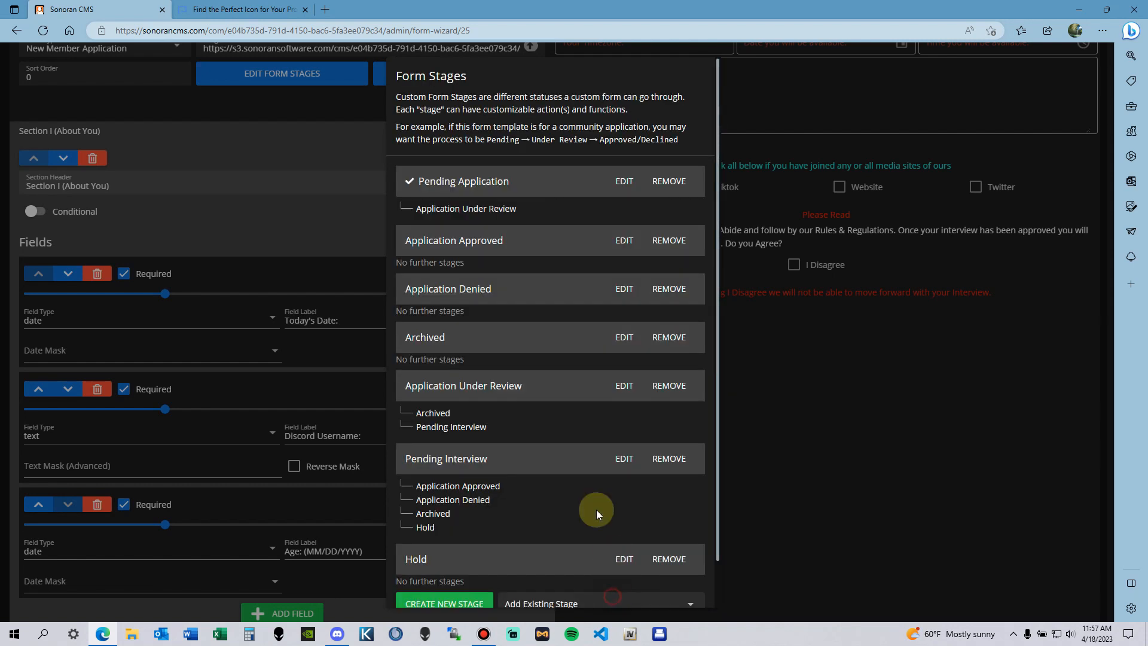
pyautogui.scroll(-1, 474, 379)
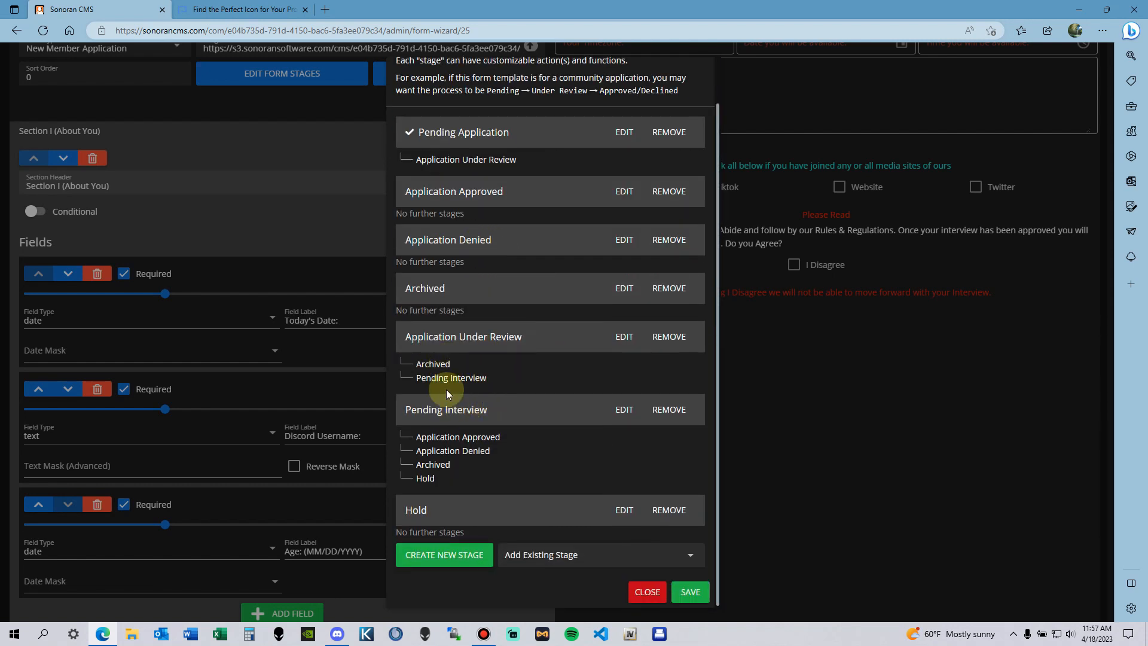
pyautogui.click(625, 410)
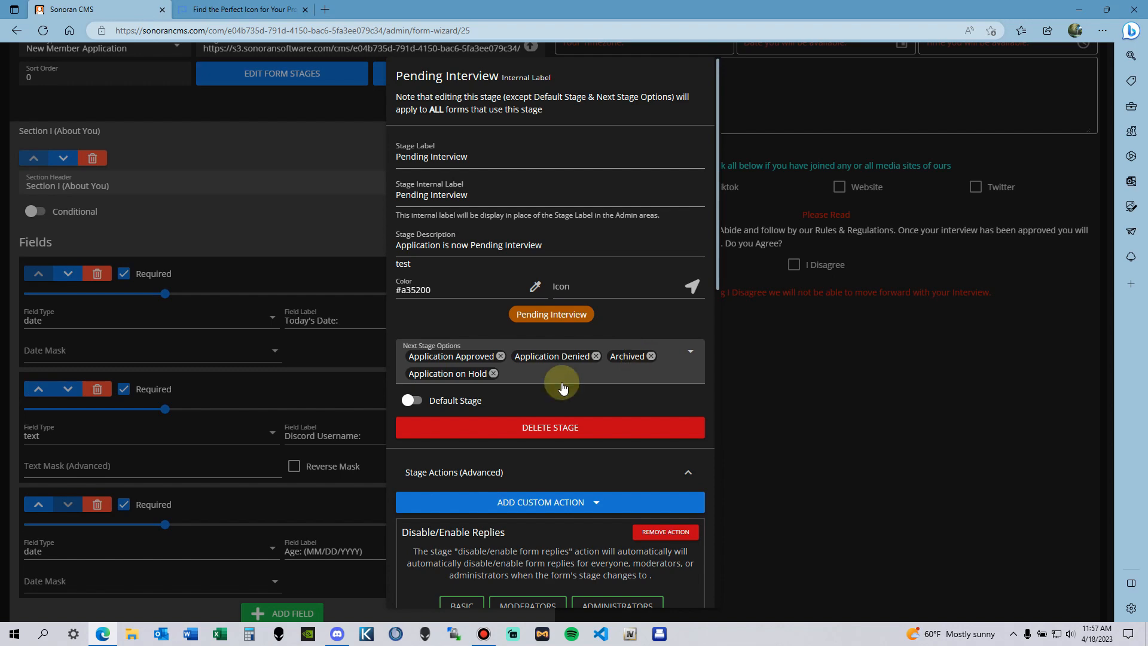
# Step: Look over Pending Interview's next stages (Approved, Denied, Archived, On Hold), then cancel unchanged
pyautogui.scroll(-10, 704, 396)
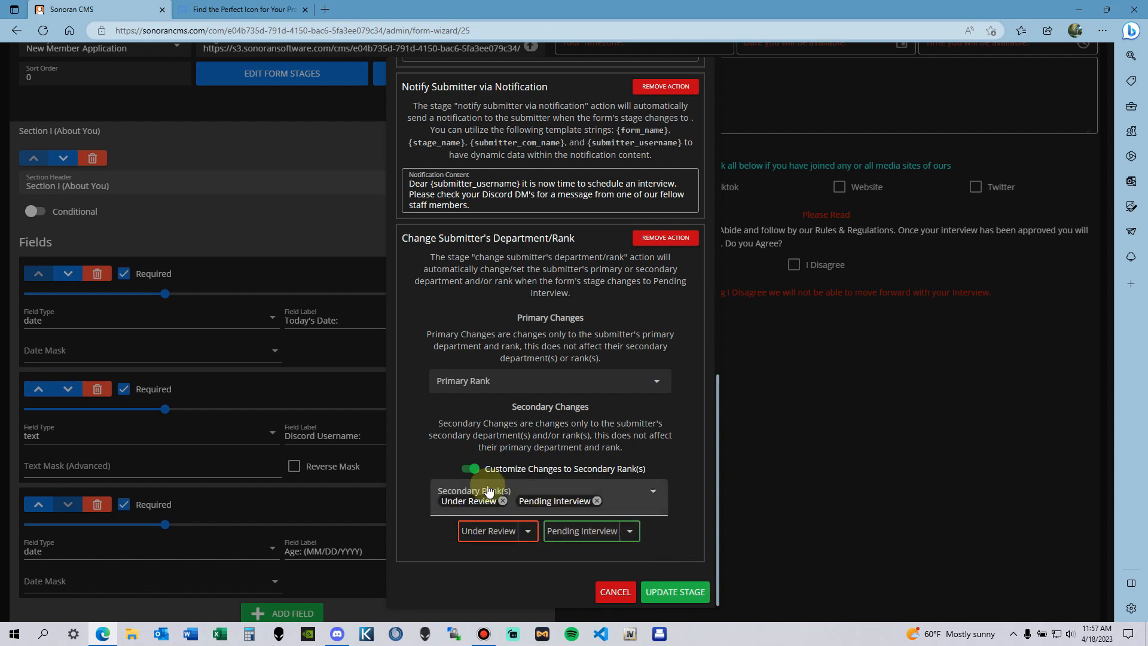
pyautogui.scroll(4, 469, 462)
pyautogui.scroll(-4, 472, 461)
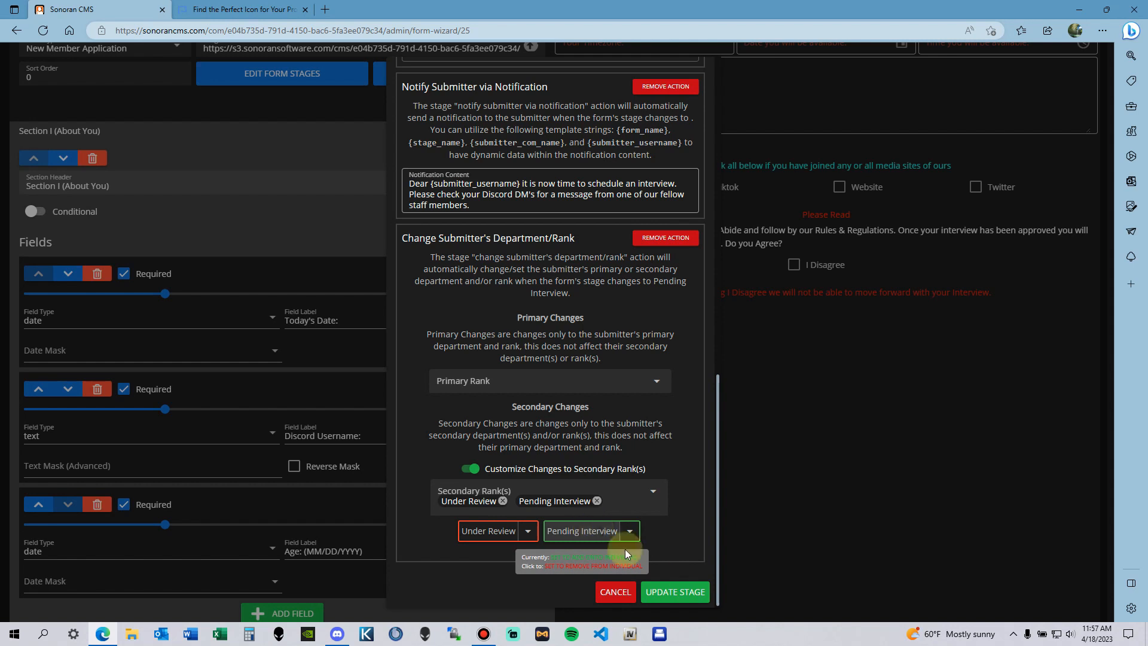
pyautogui.click(615, 592)
pyautogui.scroll(-2, 550, 382)
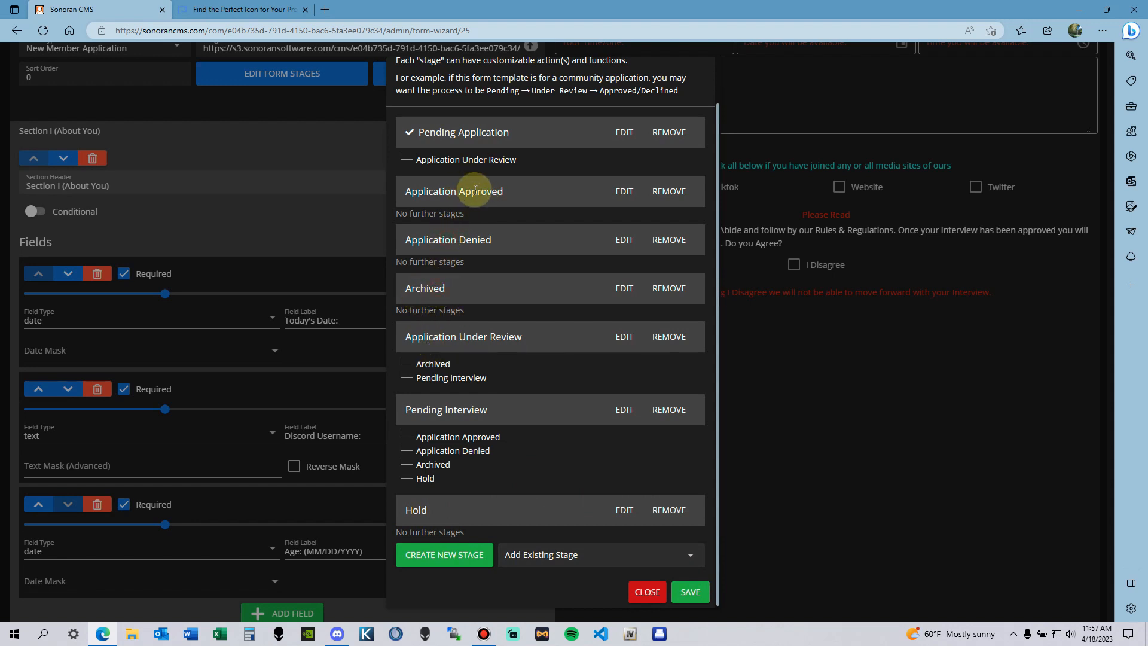
# Step: Browse the existing stages without adding one, then close Form Stages to return to the Schedule an Interview editor
pyautogui.moveTo(442, 132); pyautogui.dragTo(499, 133)
pyautogui.moveTo(418, 337); pyautogui.dragTo(503, 341)
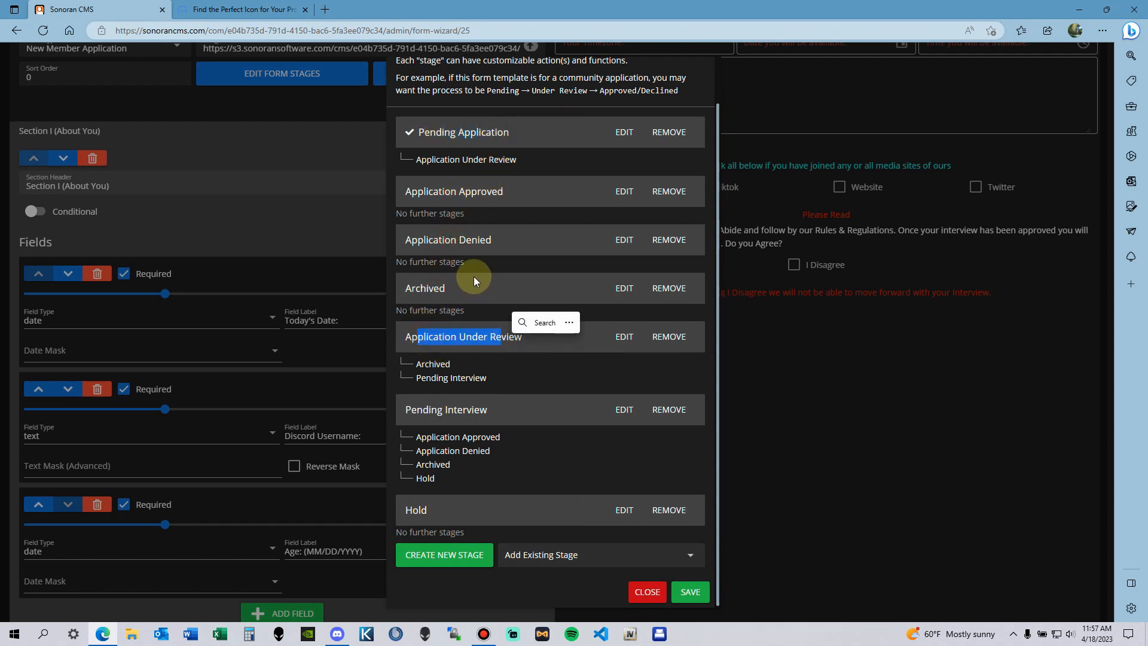
pyautogui.click(465, 284)
pyautogui.click(475, 171)
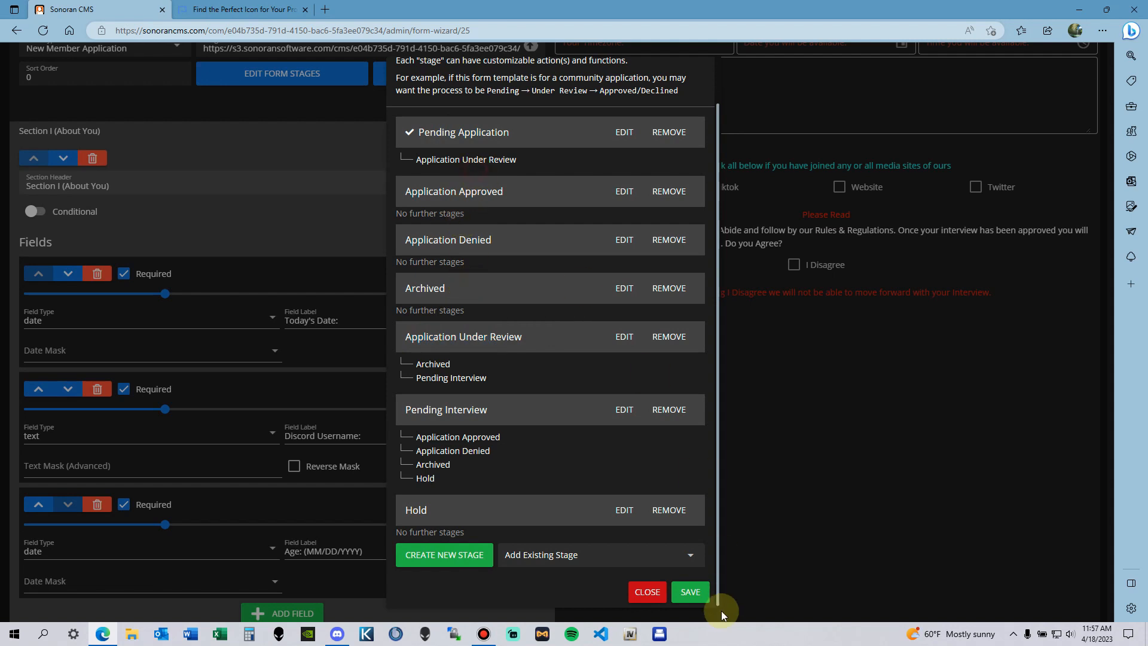
pyautogui.click(555, 554)
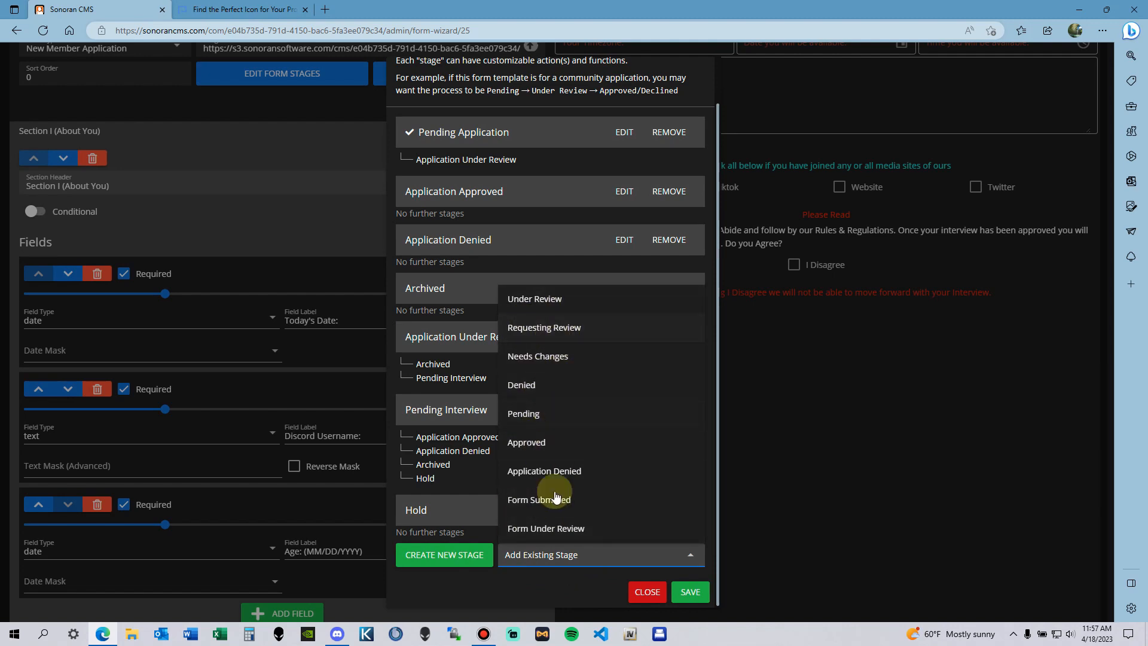
pyautogui.click(649, 597)
pyautogui.click(648, 592)
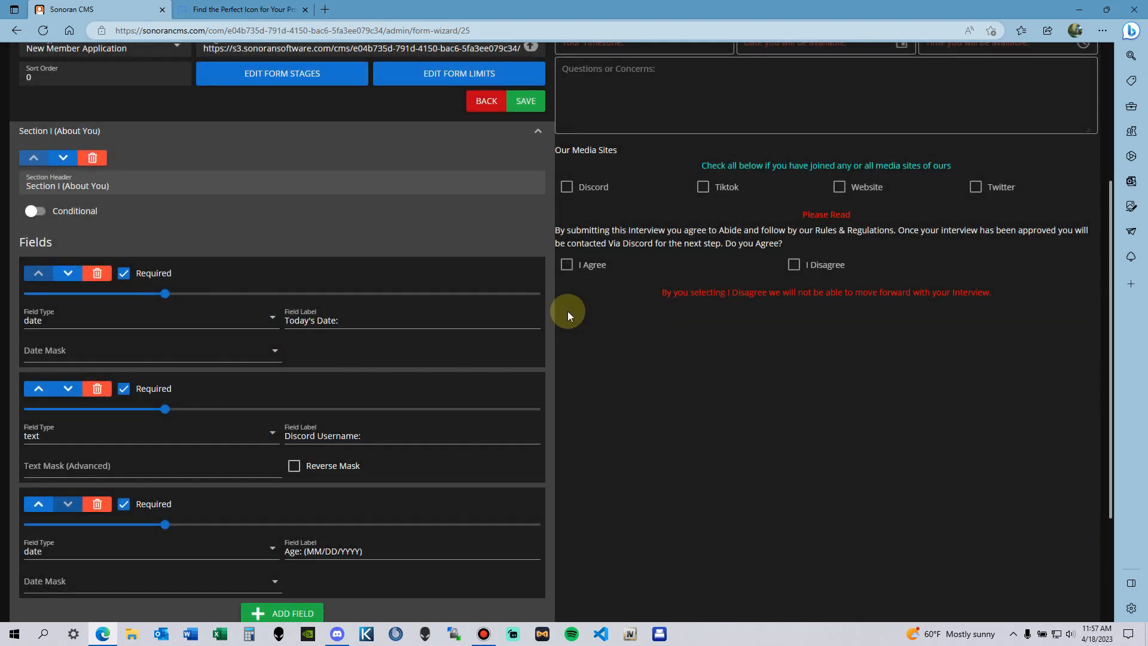
pyautogui.scroll(4, 538, 299)
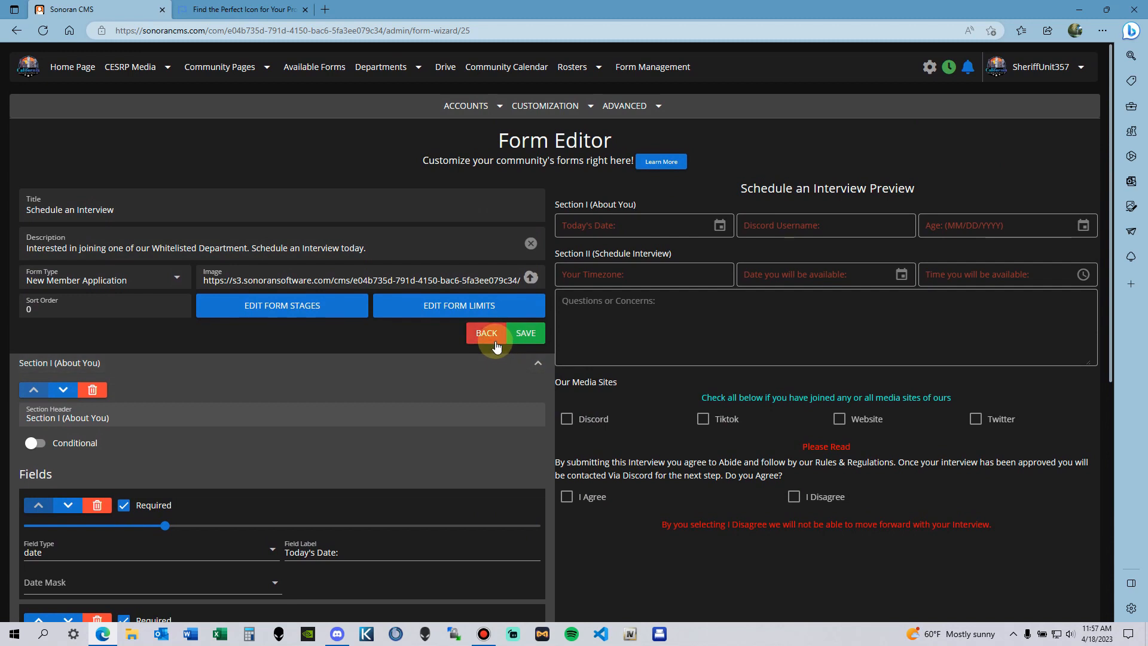
# Step: Go back to the full form list and check inside the Staff Only Forms folder
pyautogui.click(496, 347)
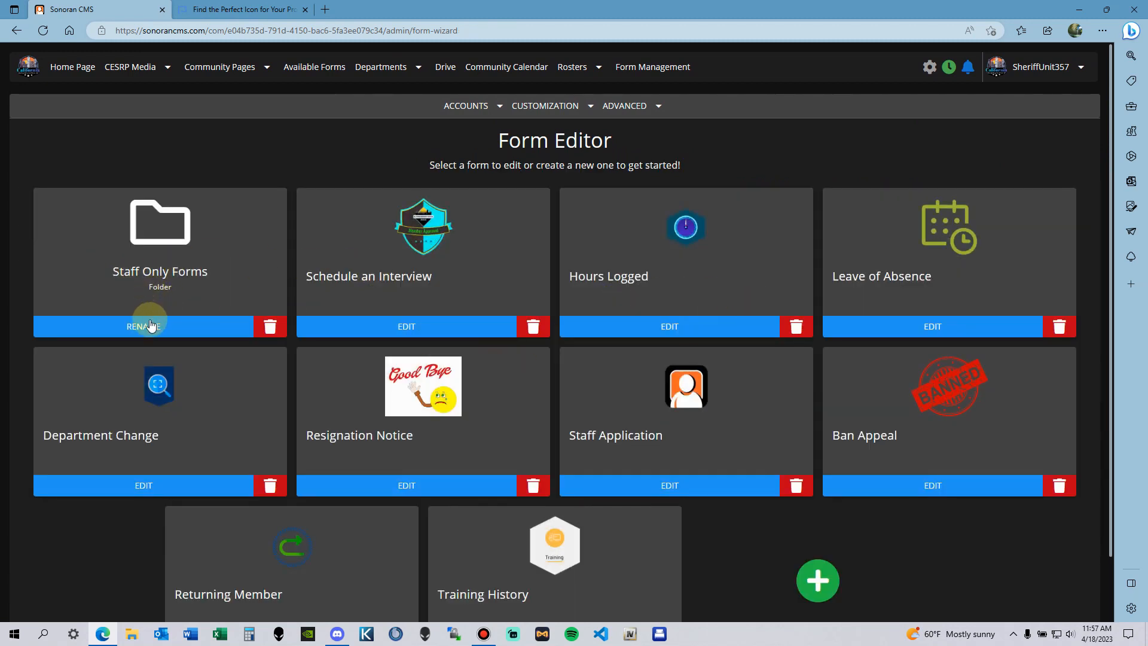
pyautogui.click(174, 267)
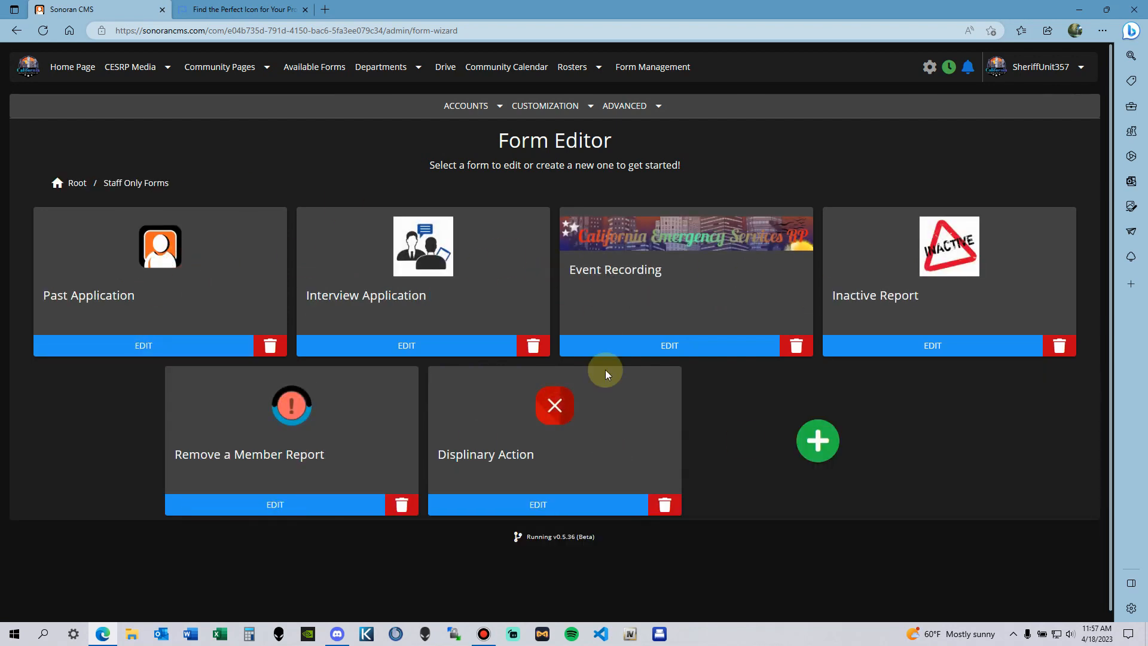
pyautogui.click(78, 183)
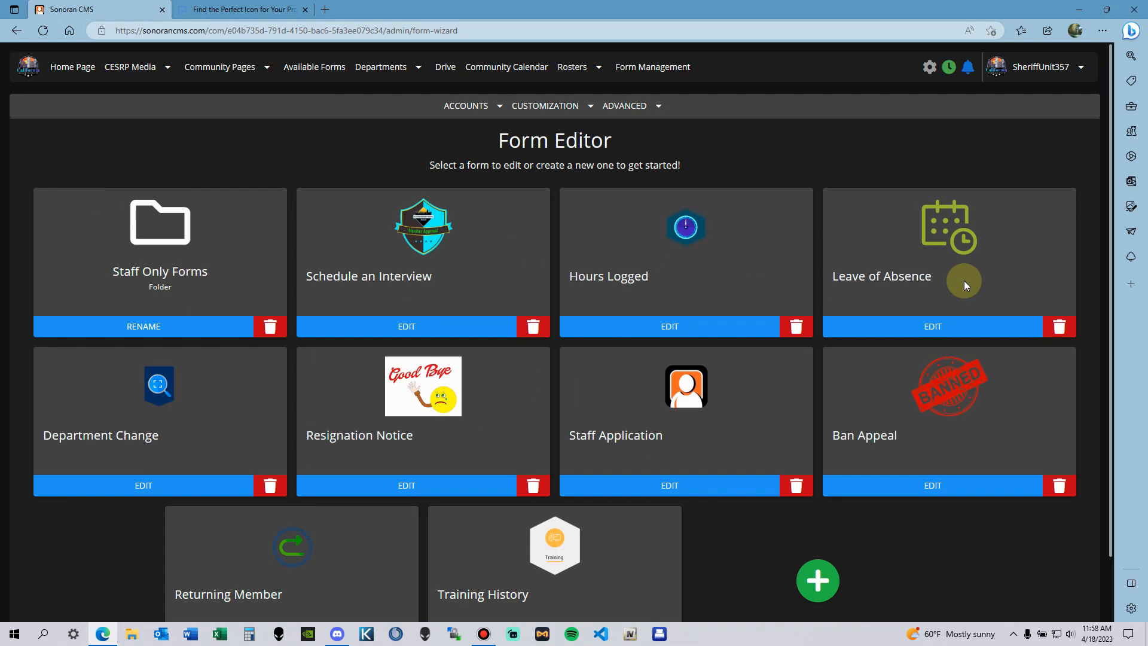
pyautogui.scroll(-2, 838, 443)
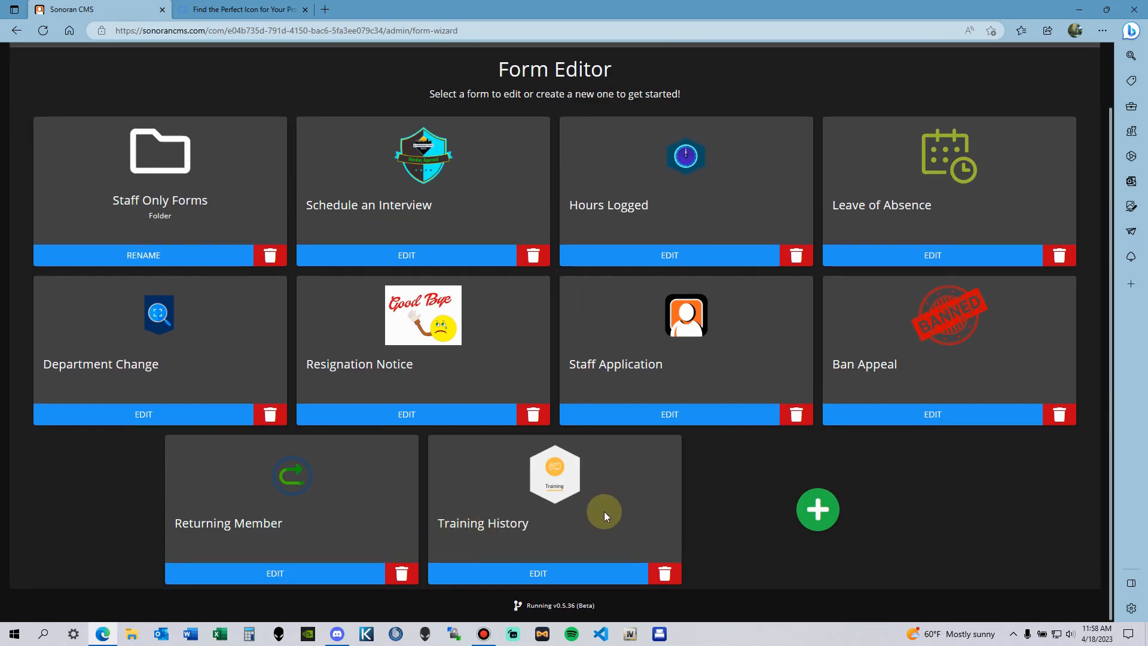
# Step: Move the Training History form into Staff Only Forms and confirm it arrived
pyautogui.moveTo(604, 511); pyautogui.dragTo(195, 179)
pyautogui.click(195, 180)
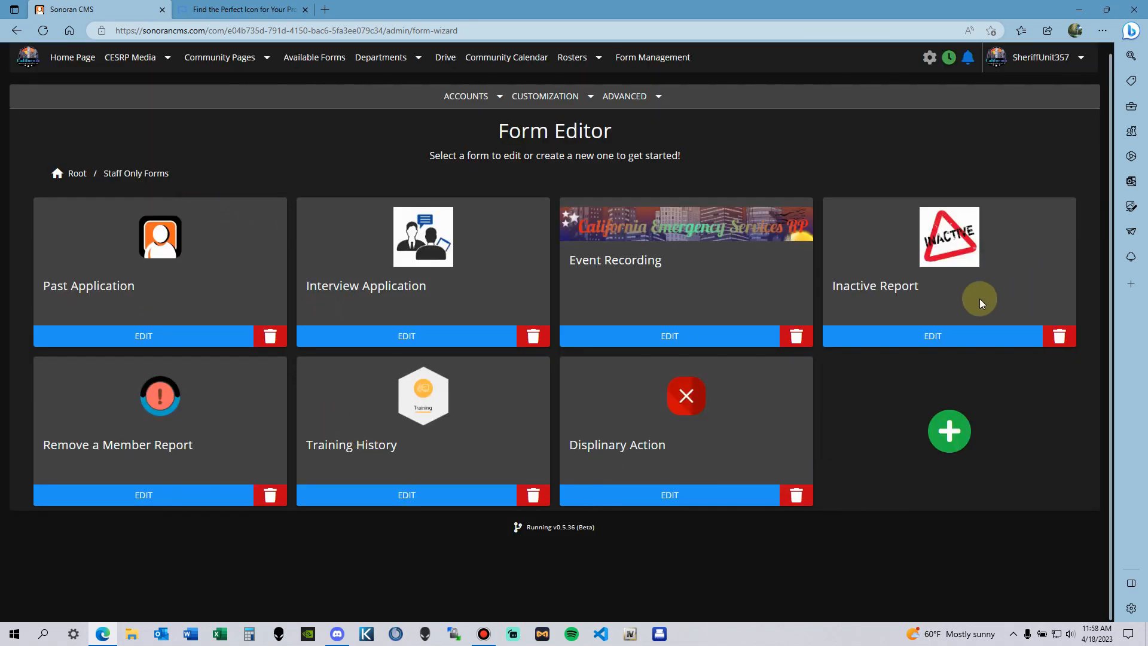
pyautogui.click(77, 173)
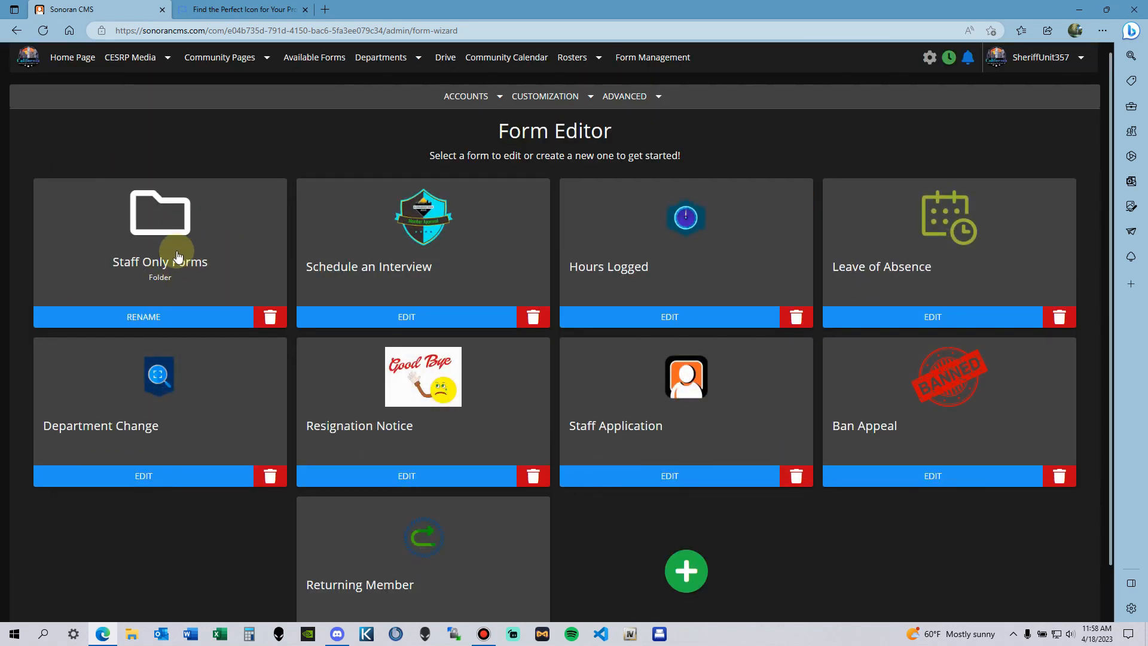
pyautogui.click(176, 254)
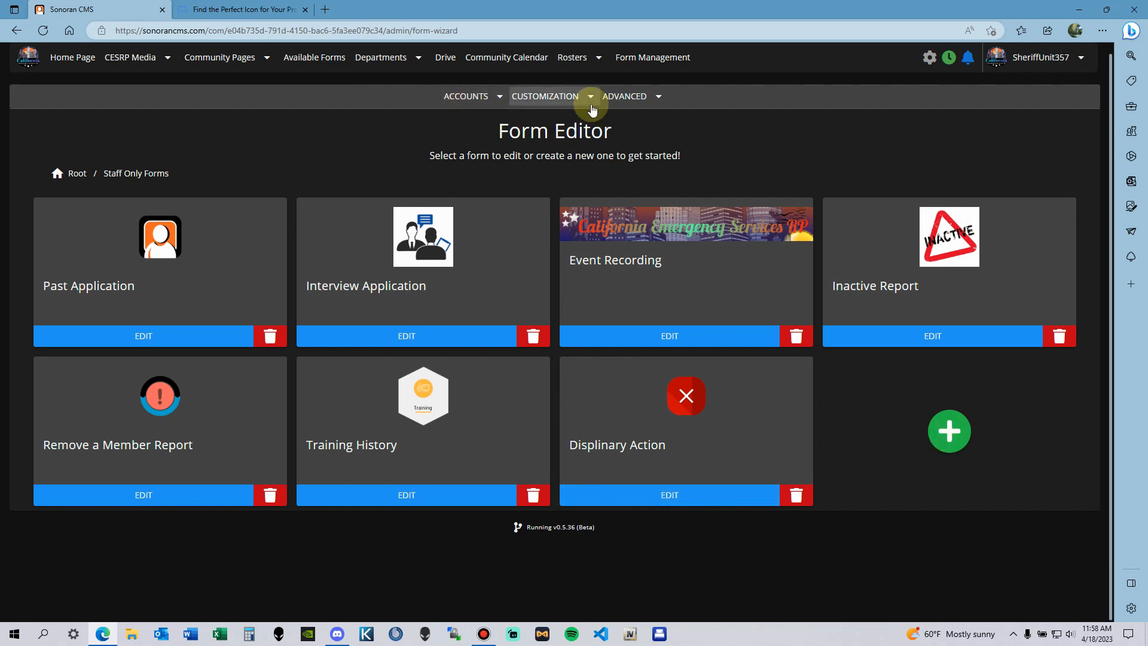
# Step: Return to the top-level form list and look it over
pyautogui.click(72, 173)
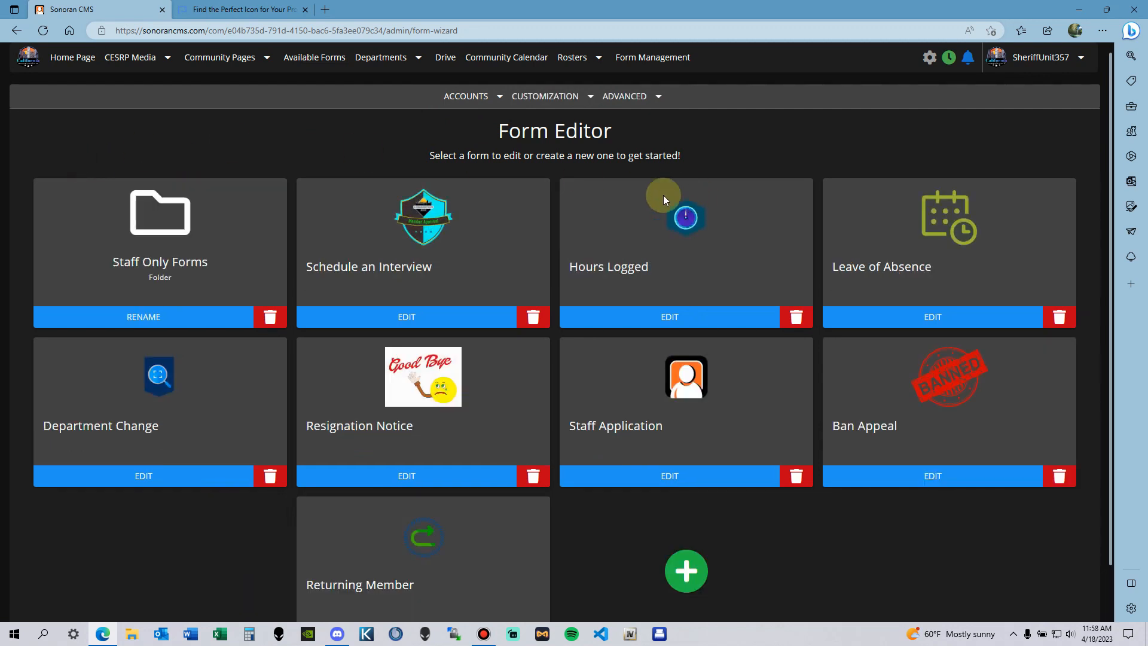
pyautogui.scroll(-1, 367, 293)
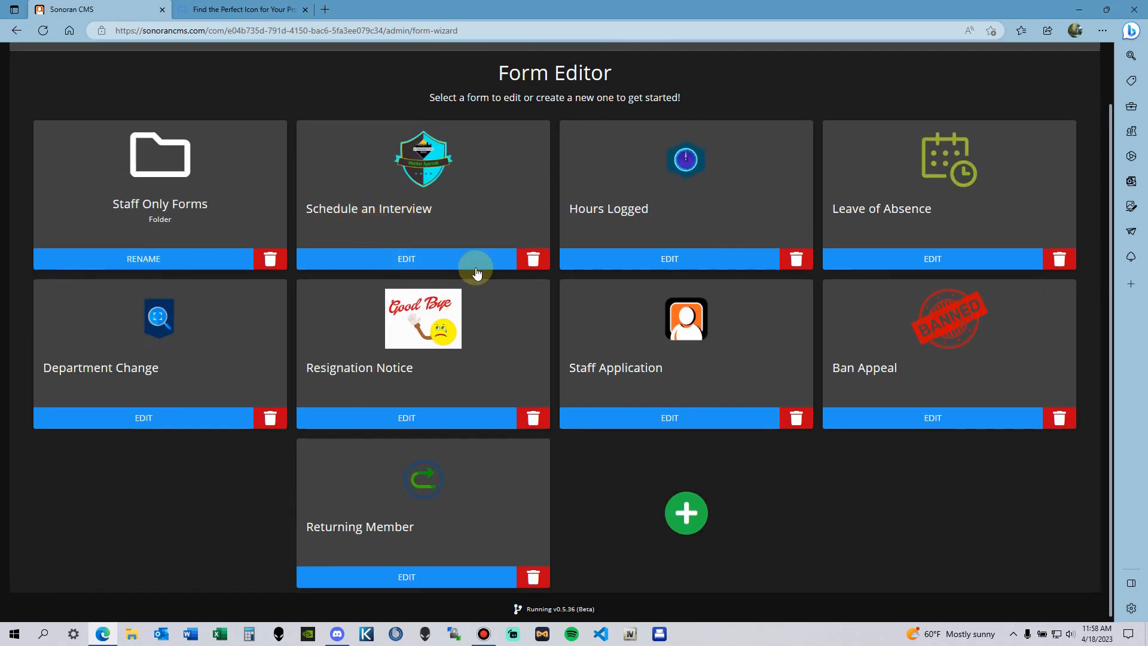
pyautogui.scroll(1, 458, 229)
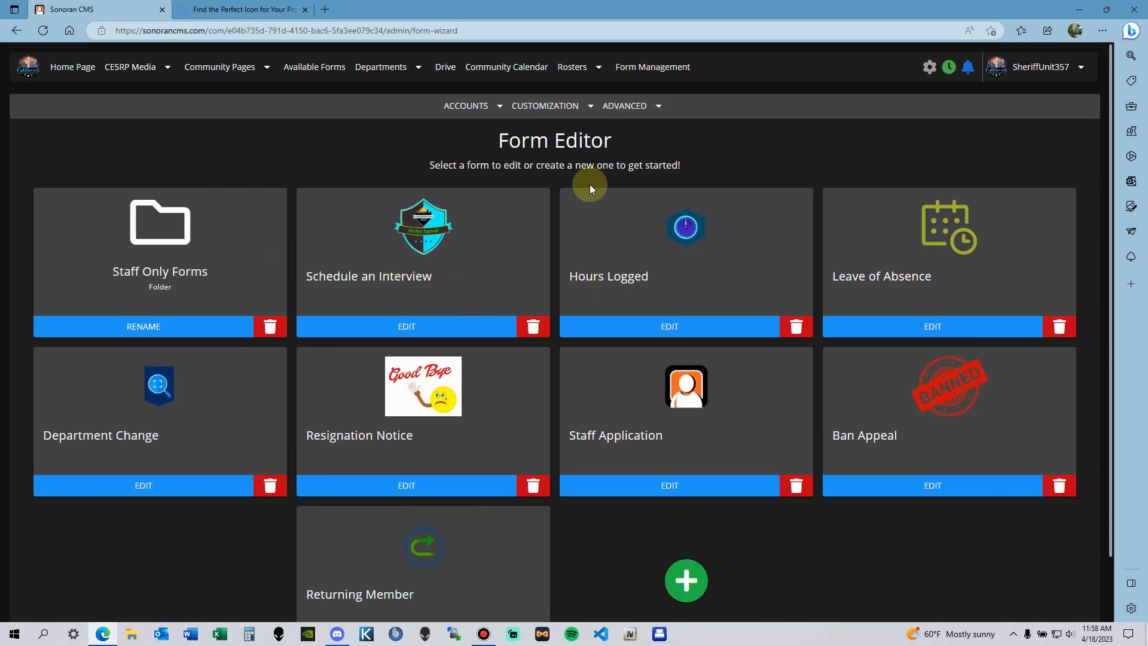
pyautogui.click(576, 108)
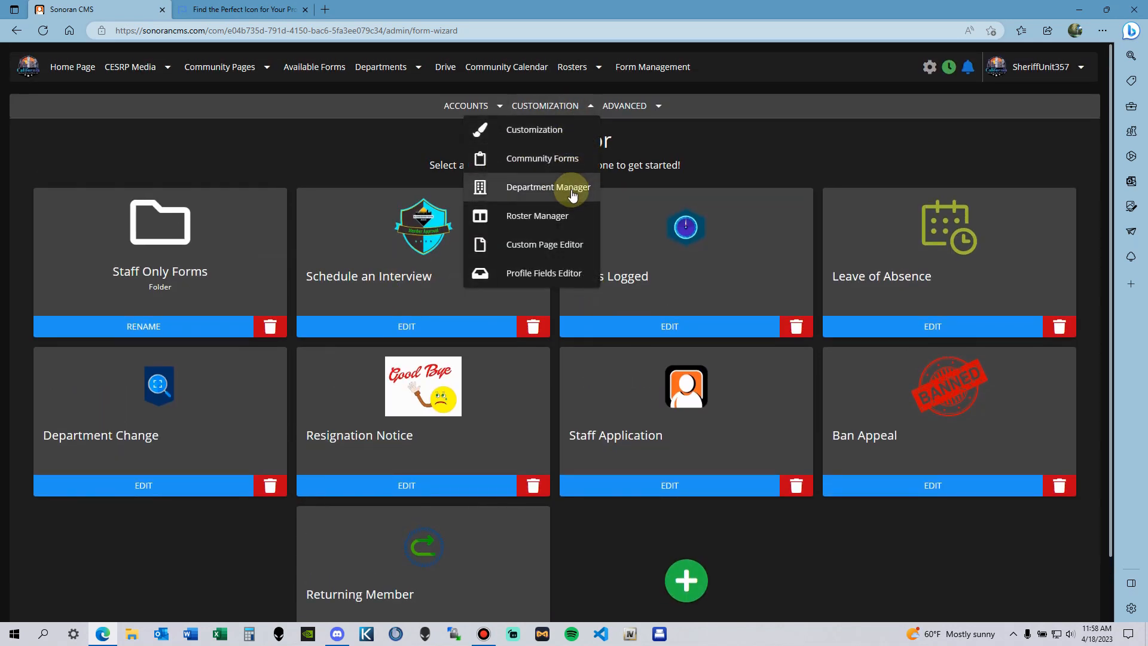
# Step: Open the Department Manager and load BCSO (Blaine County Sheriffs Offices) with ranks Sheriff through Captain
pyautogui.click(573, 188)
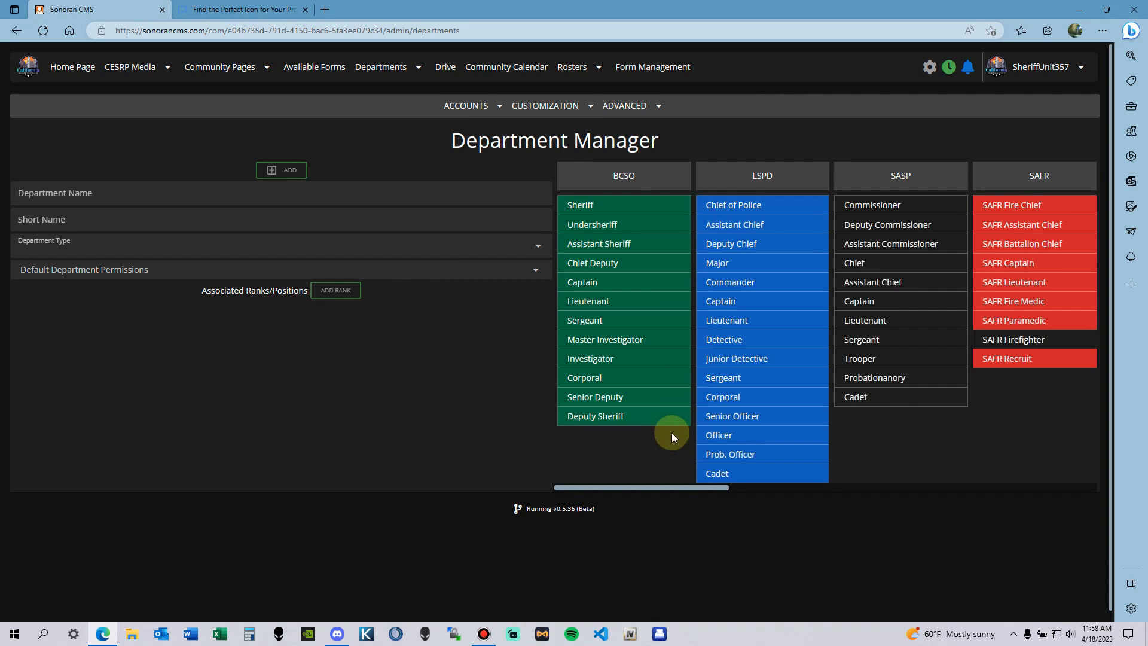
pyautogui.moveTo(694, 488); pyautogui.dragTo(1067, 506)
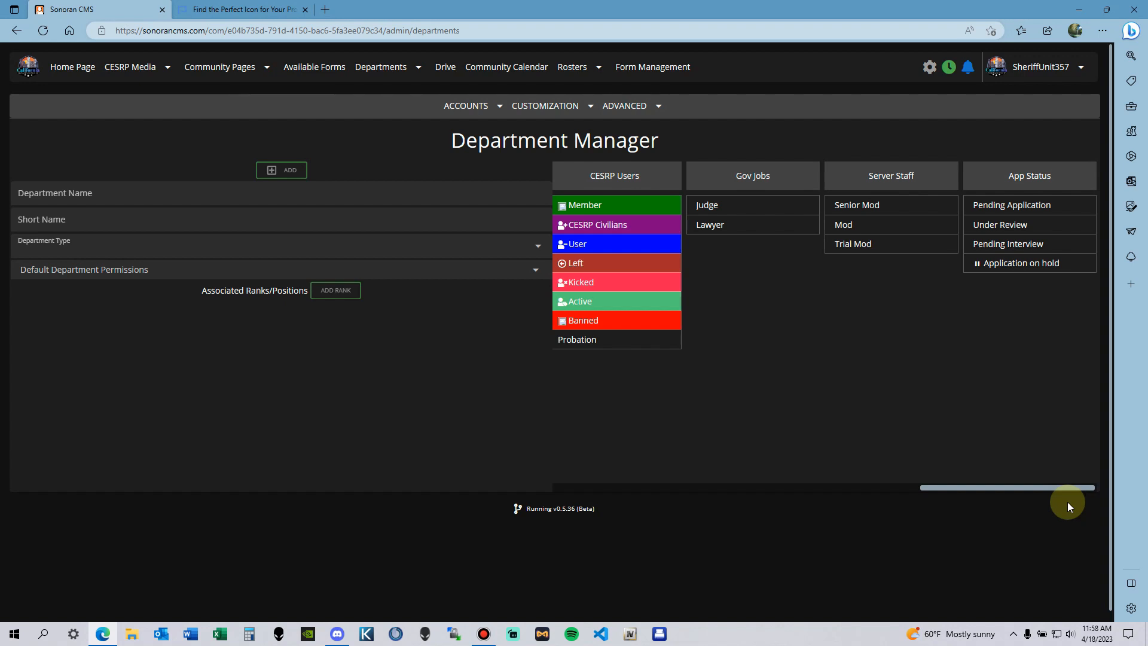
pyautogui.moveTo(1067, 501); pyautogui.dragTo(353, 385)
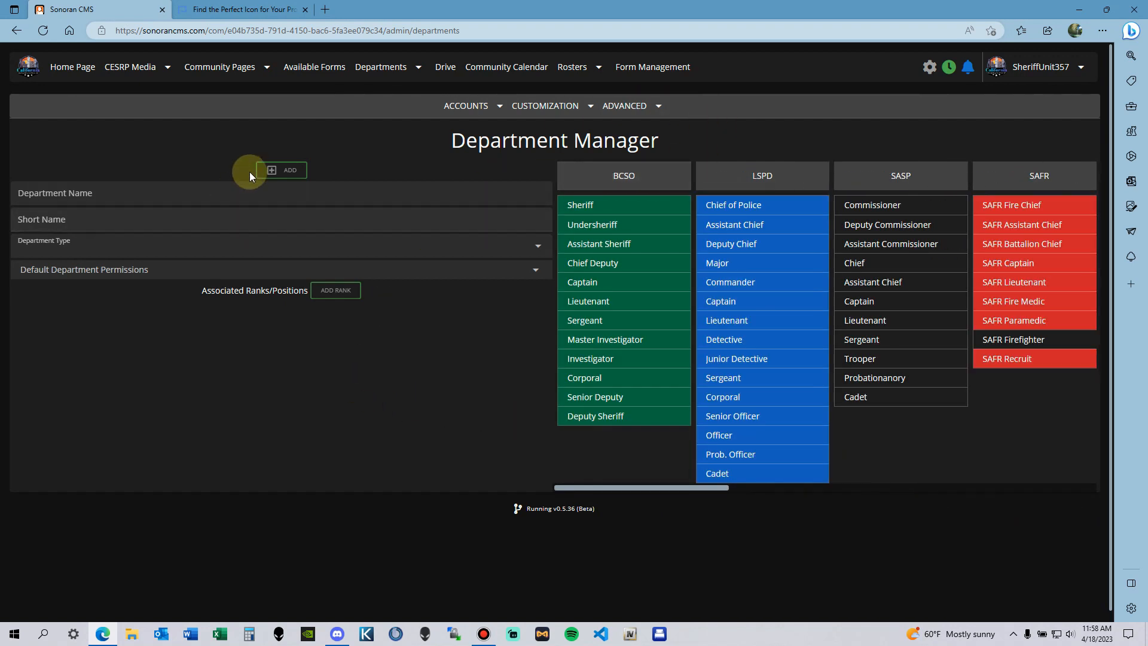
pyautogui.click(101, 193)
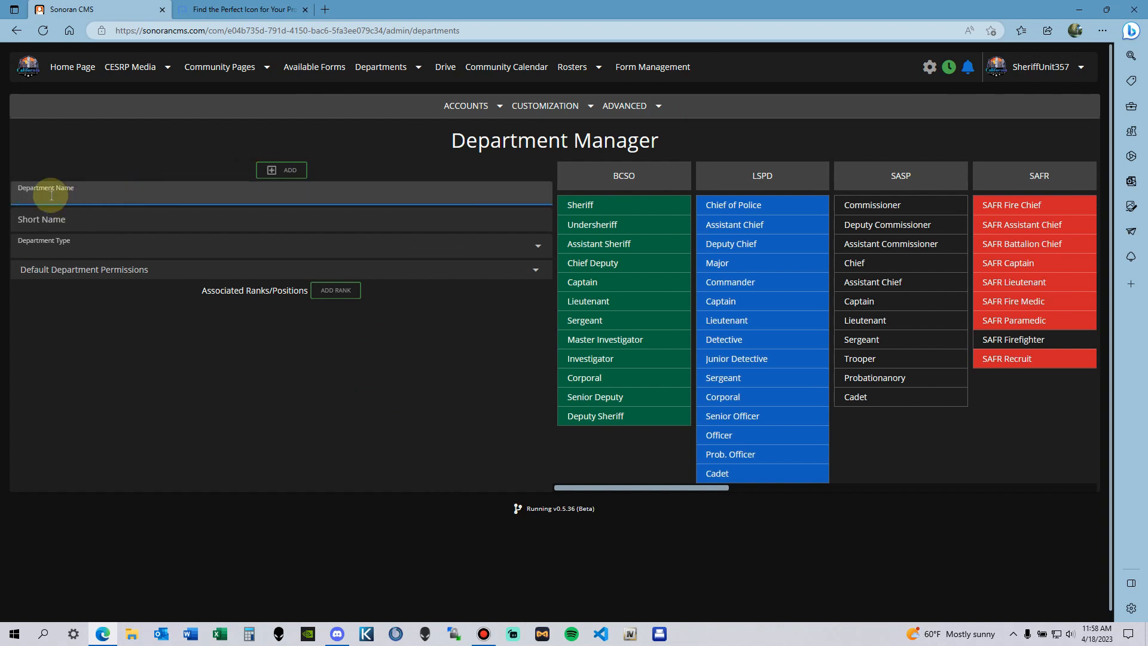
pyautogui.click(85, 221)
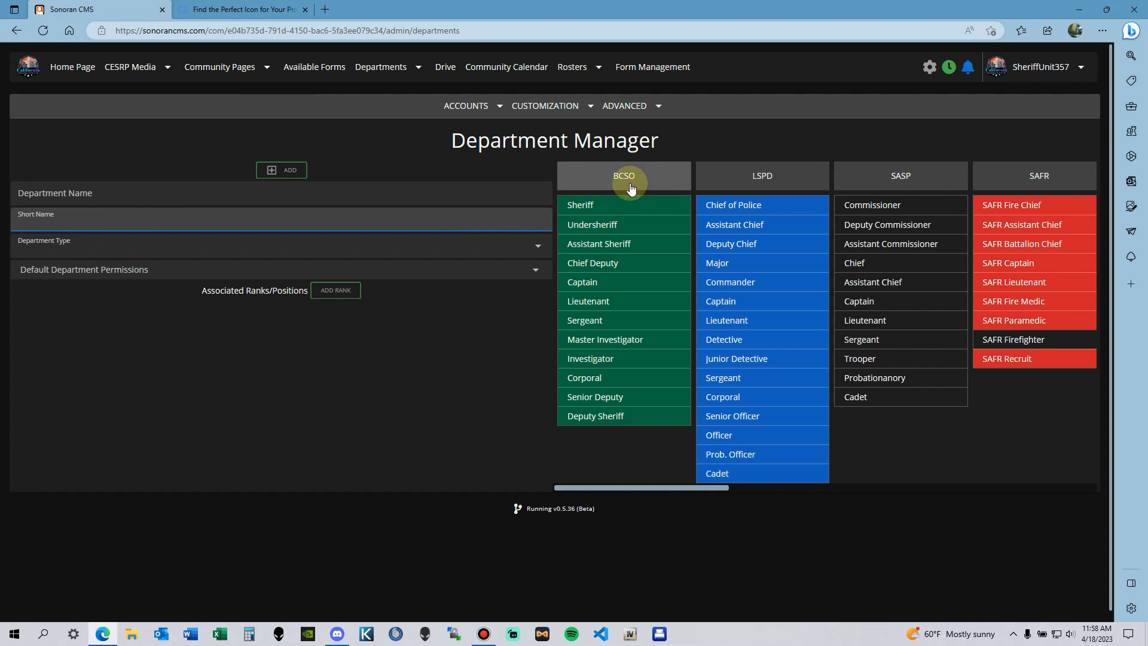
pyautogui.click(654, 186)
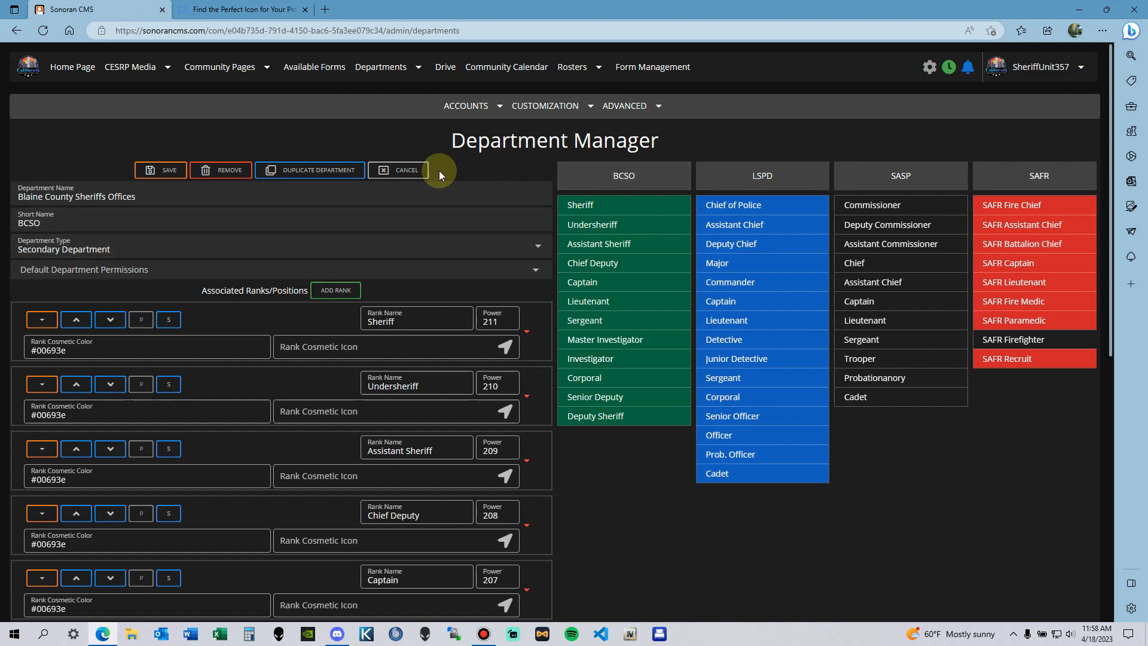
# Step: Close BCSO, review CESRP Users ranks Member through Probation, then cancel to a blank department form
pyautogui.click(418, 170)
pyautogui.moveTo(678, 487); pyautogui.dragTo(960, 486)
pyautogui.click(888, 188)
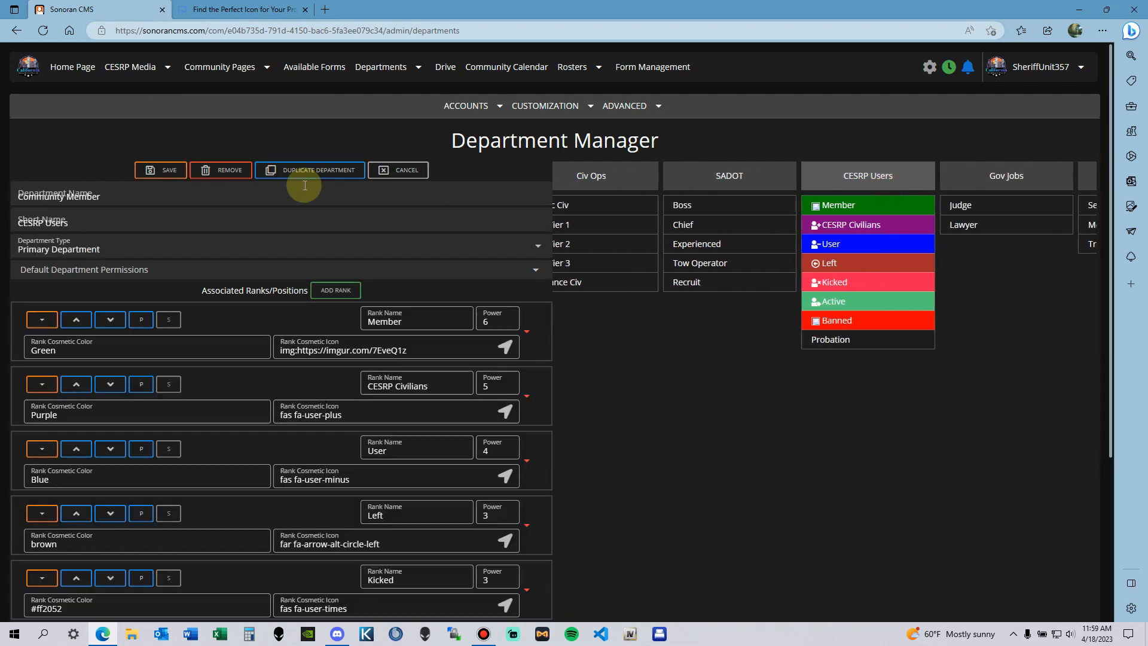
pyautogui.scroll(-3, 468, 389)
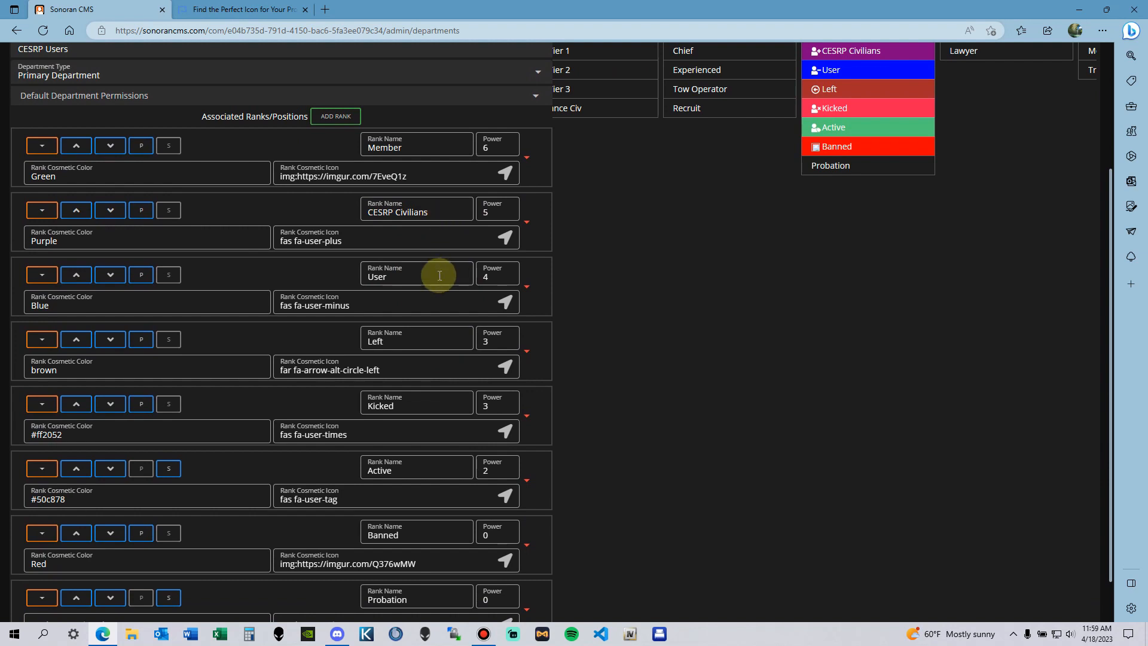
pyautogui.scroll(-1, 439, 257)
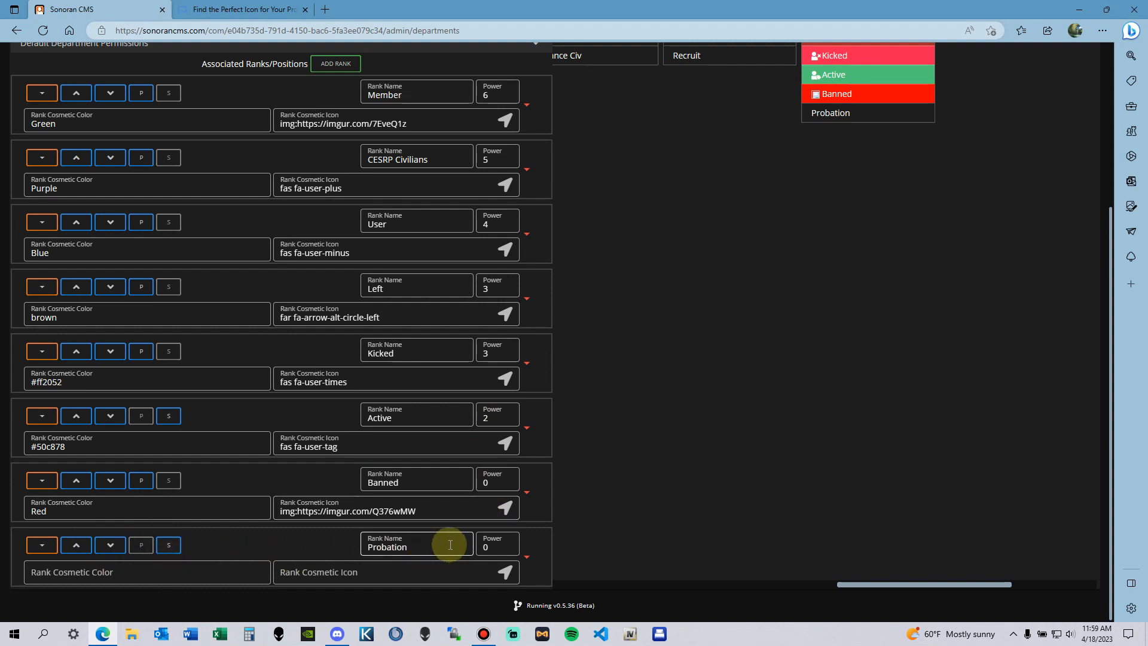
pyautogui.scroll(5, 454, 538)
pyautogui.click(404, 171)
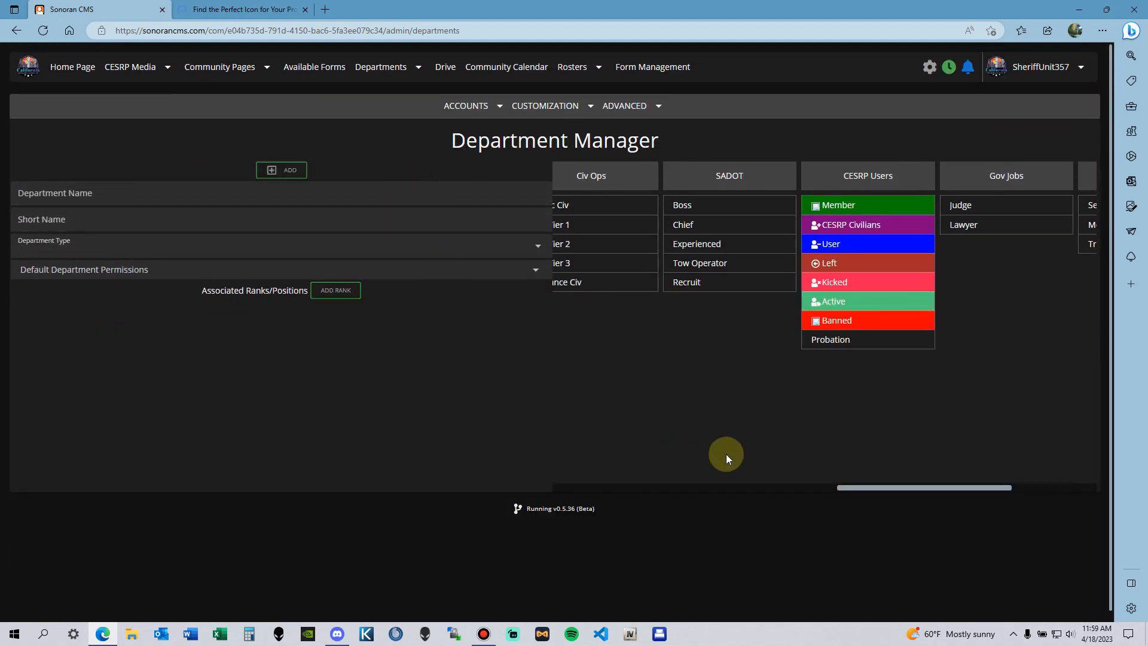
# Step: Load Community Staff and inspect the Director and Assistant Director rank icon codes
pyautogui.moveTo(917, 486); pyautogui.dragTo(720, 478)
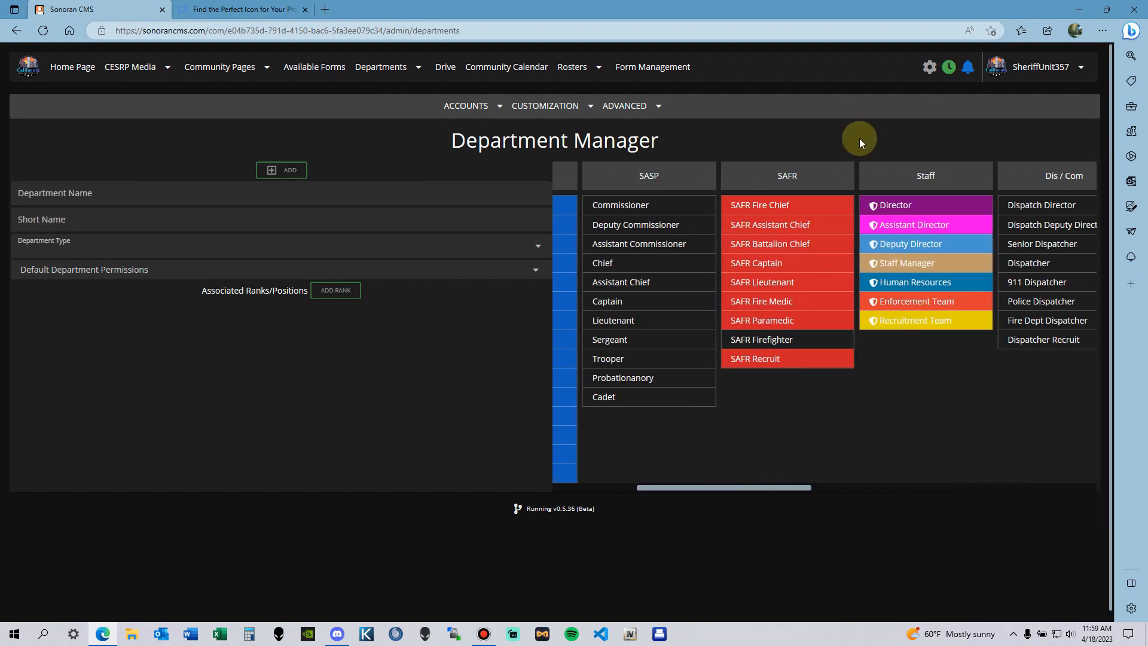
pyautogui.click(899, 174)
pyautogui.scroll(-1, 60, 323)
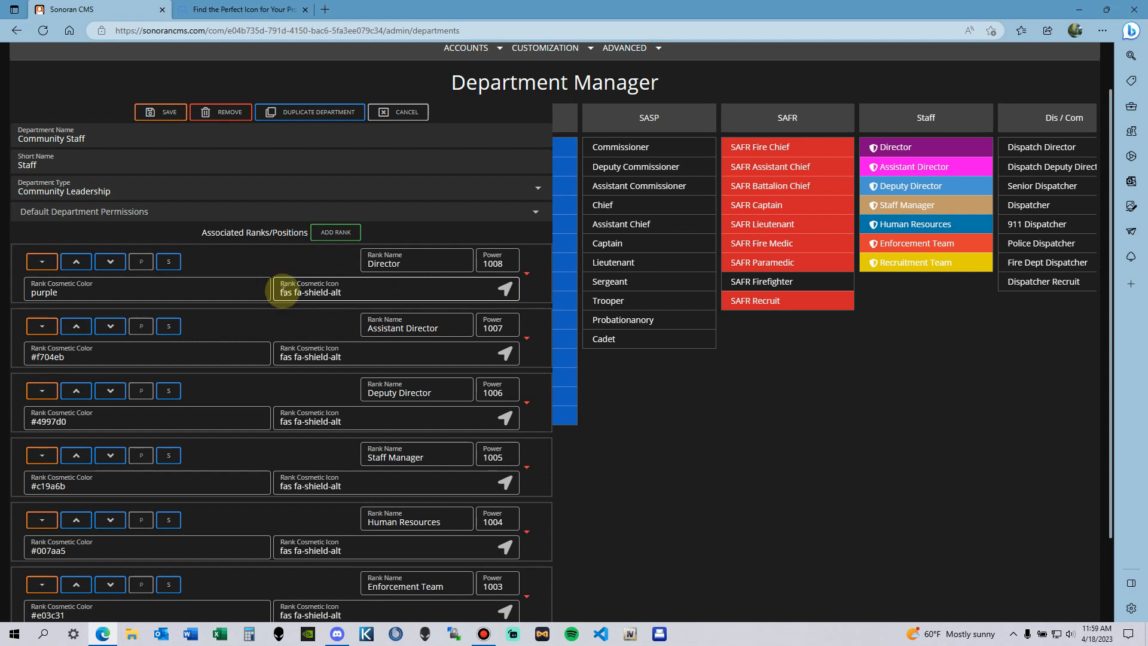
pyautogui.moveTo(281, 292); pyautogui.dragTo(358, 293)
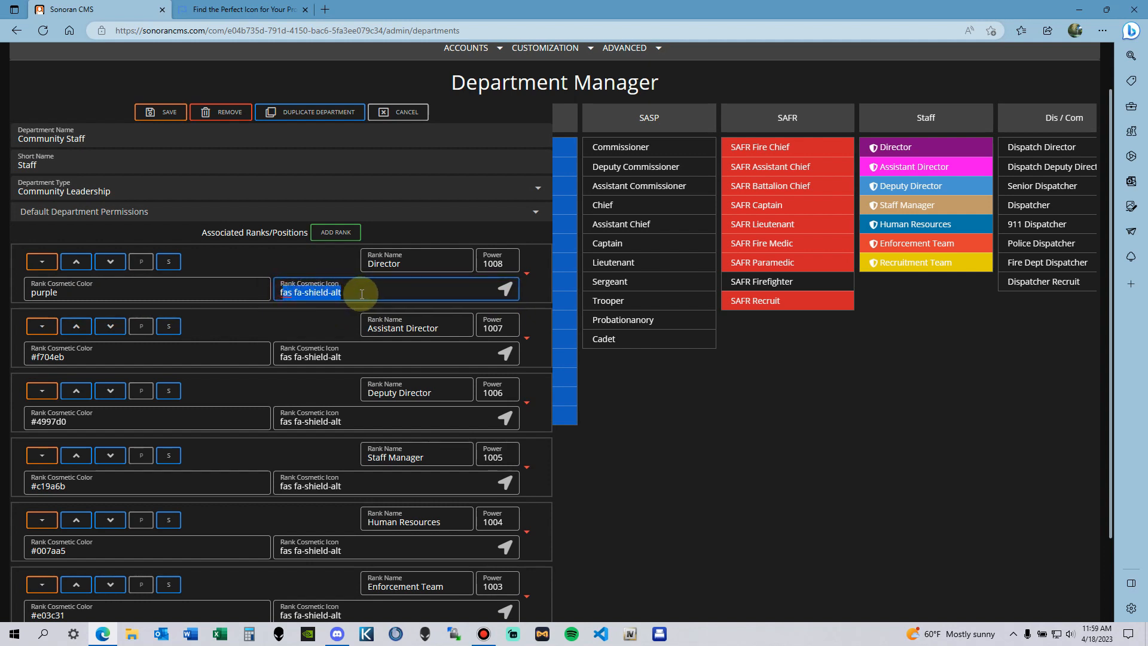
pyautogui.click(350, 356)
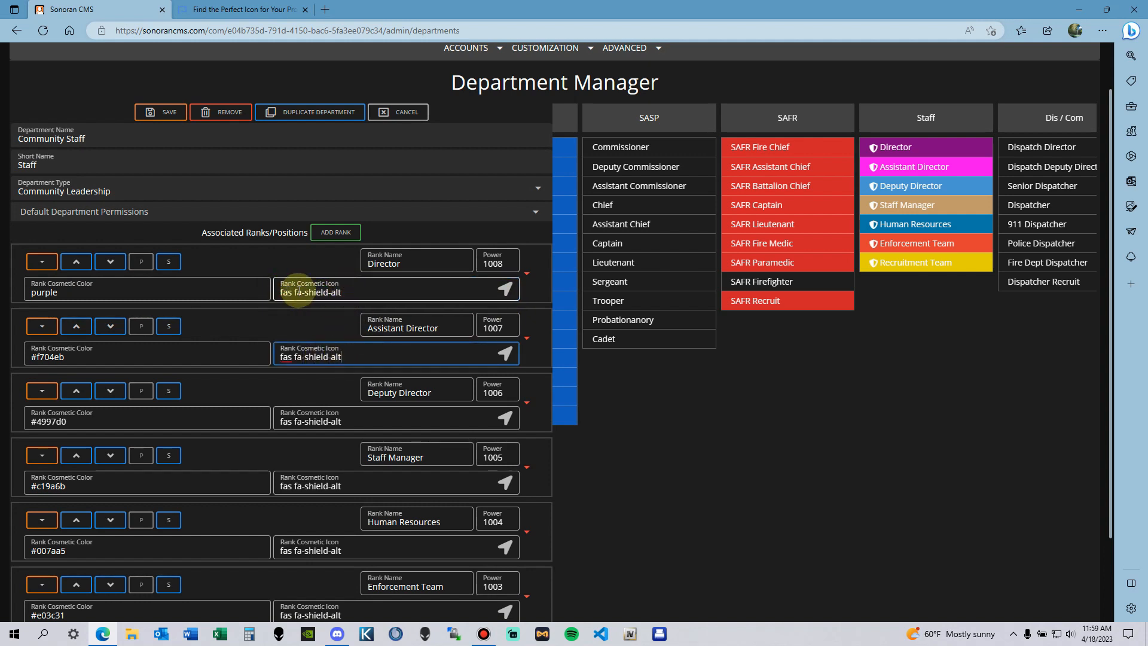
# Step: Check the Font Awesome icon reference, then return and scroll through the Community Staff ranks
pyautogui.scroll(-1, 649, 427)
pyautogui.scroll(-2, 649, 427)
pyautogui.scroll(3, 497, 367)
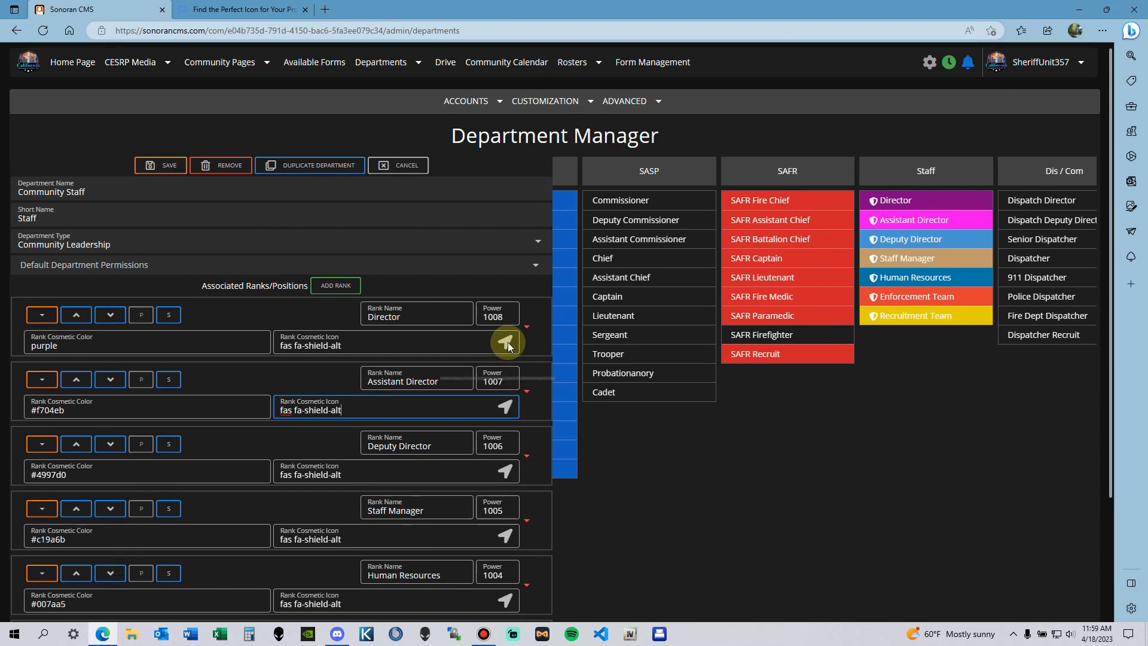
pyautogui.click(203, 6)
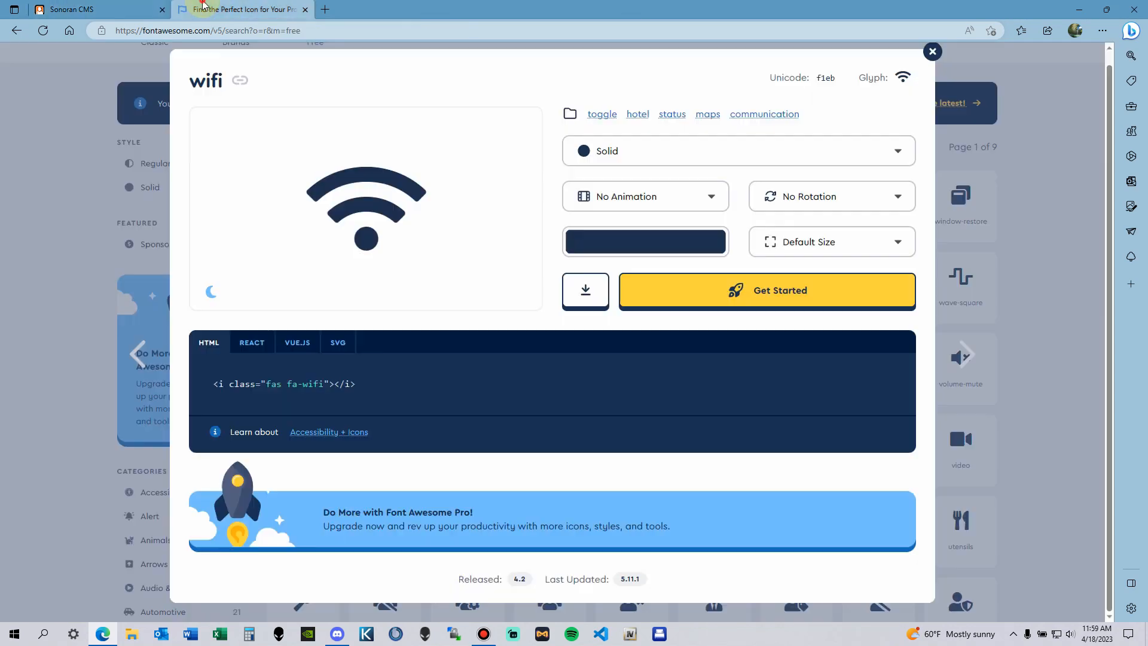
pyautogui.click(946, 394)
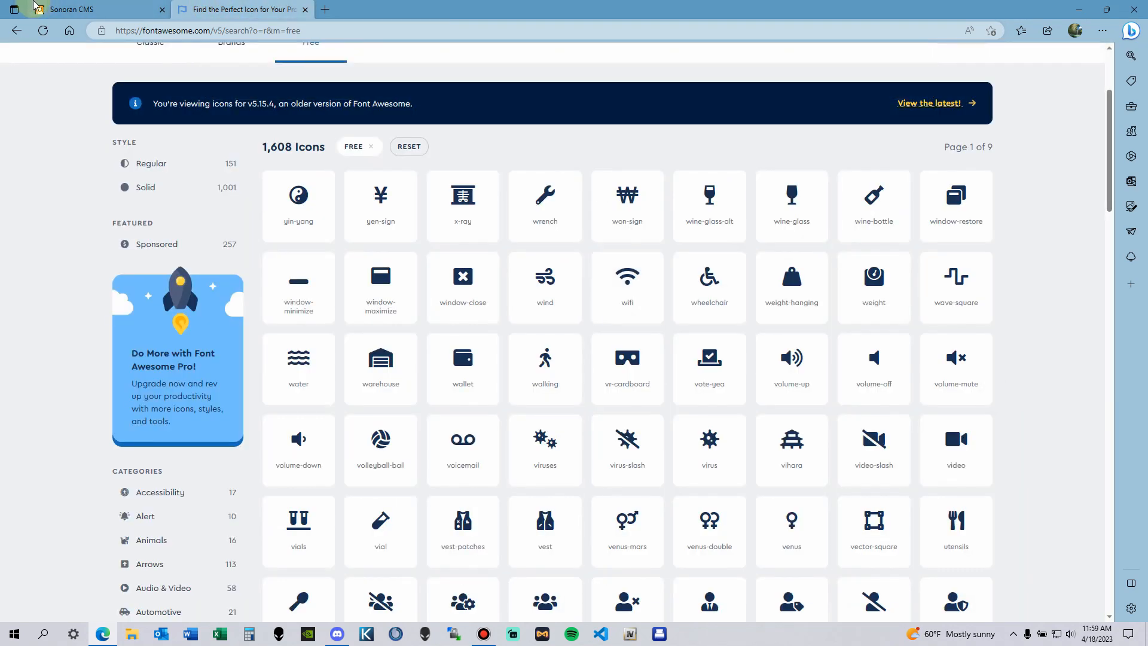
pyautogui.click(38, 8)
pyautogui.scroll(-3, 533, 384)
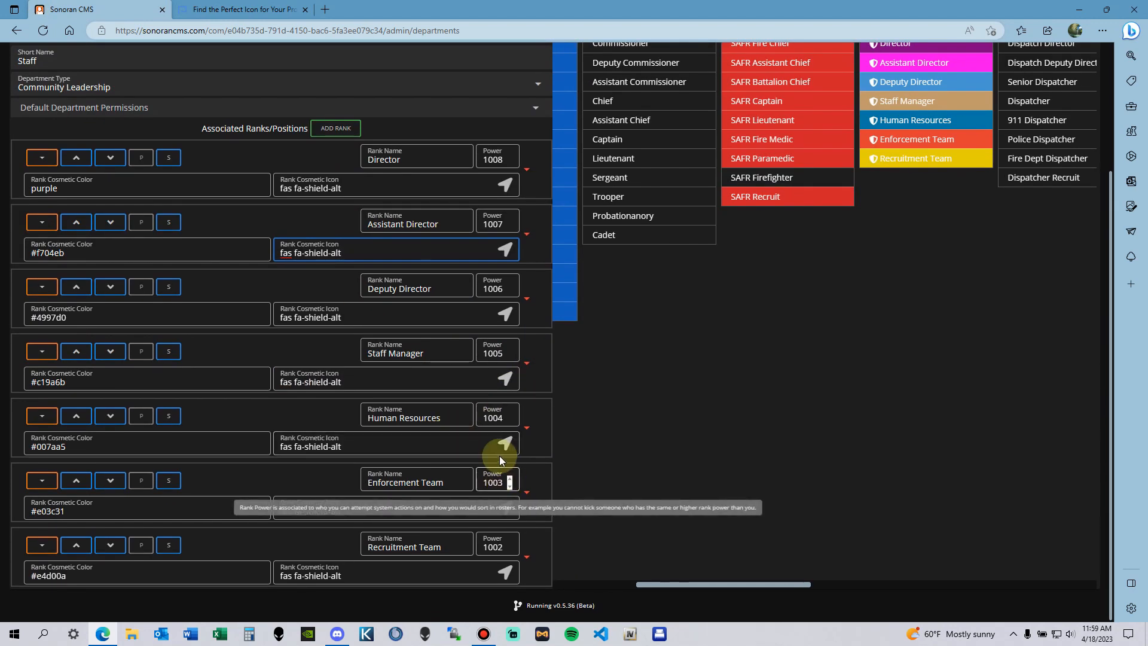
pyautogui.scroll(2, 497, 442)
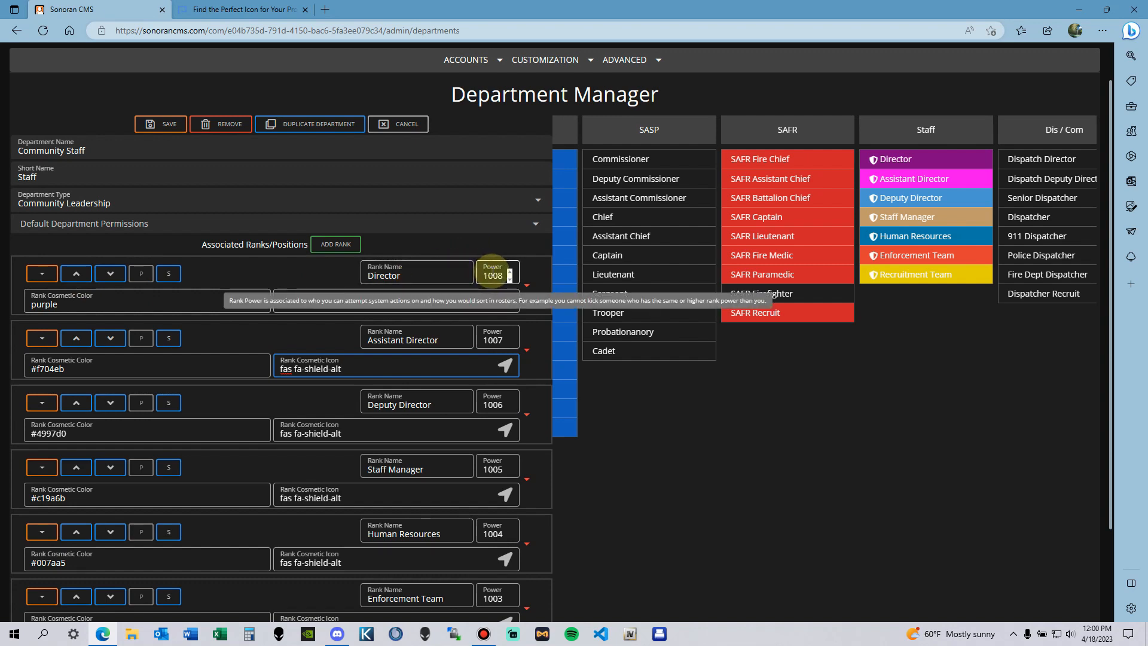
# Step: Review the default department permissions, then collapse them to list ranks Director (1008) through Recruitment Team (1002)
pyautogui.click(538, 225)
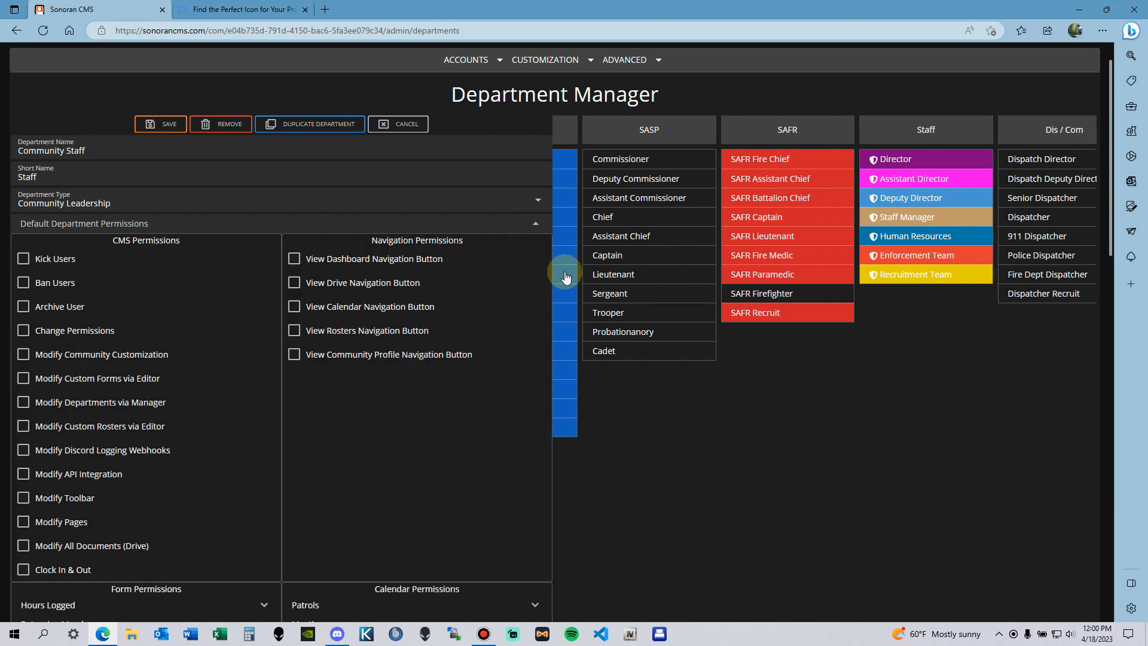
pyautogui.click(538, 225)
pyautogui.click(538, 225)
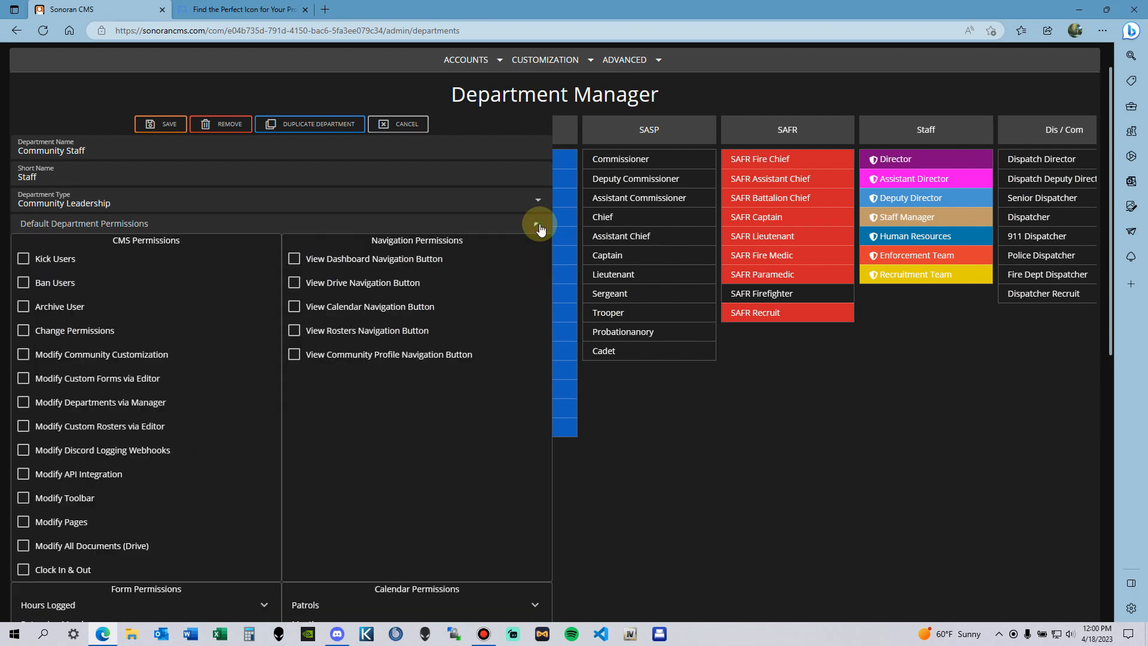
pyautogui.scroll(-2, 66, 195)
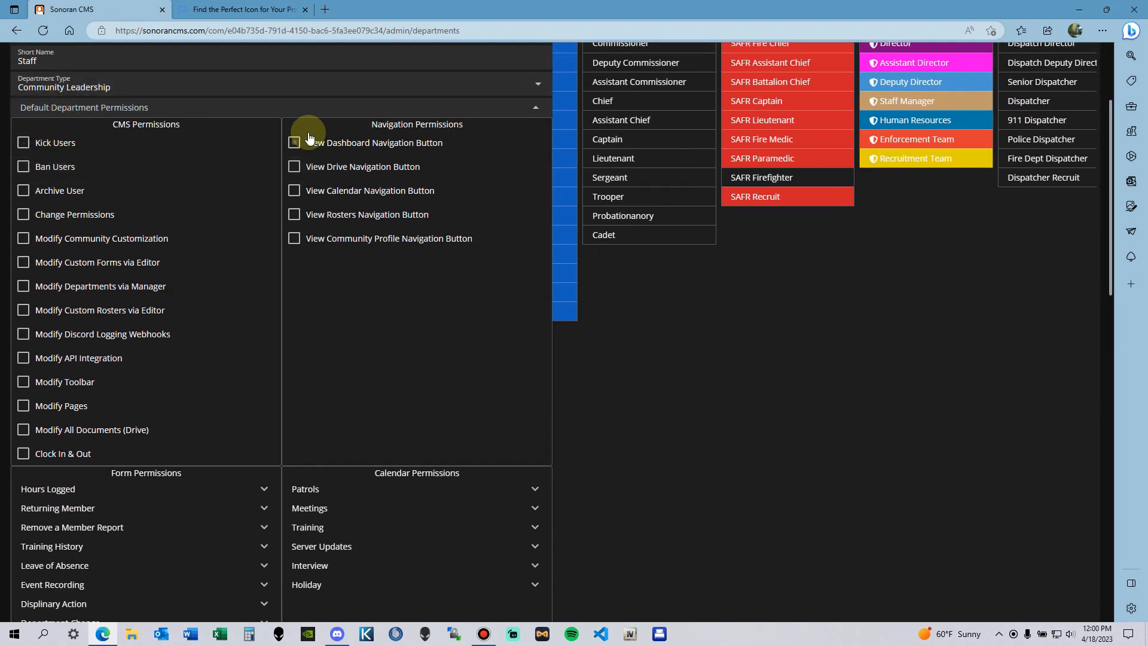
pyautogui.scroll(-4, 351, 433)
pyautogui.scroll(5, 103, 410)
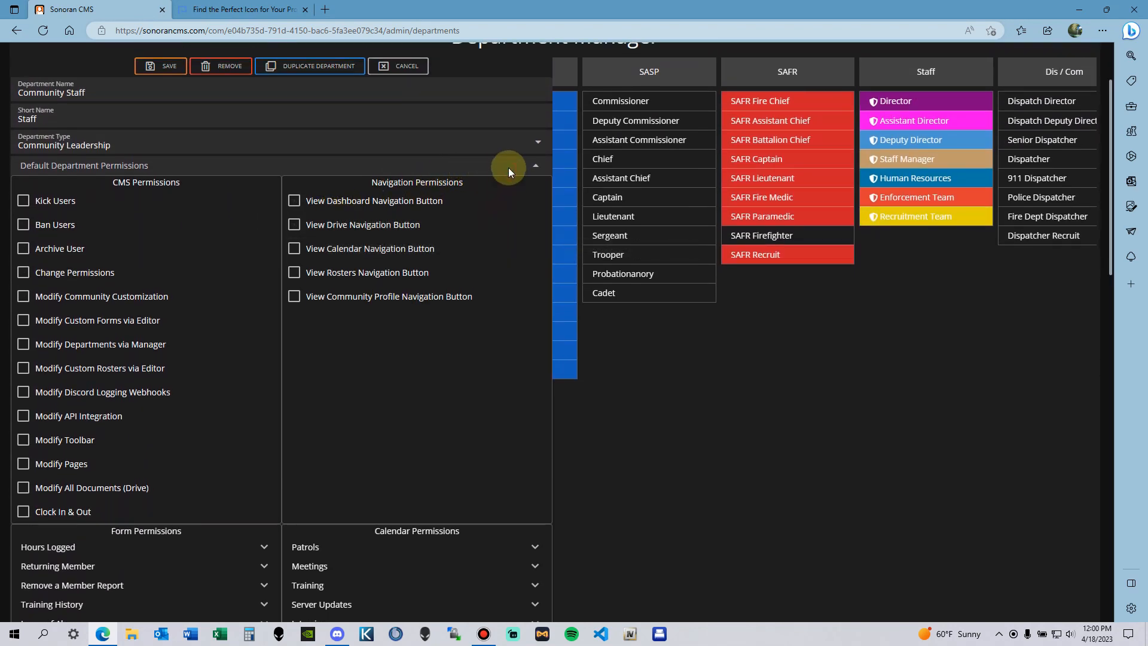
pyautogui.click(534, 171)
pyautogui.scroll(-1, 458, 274)
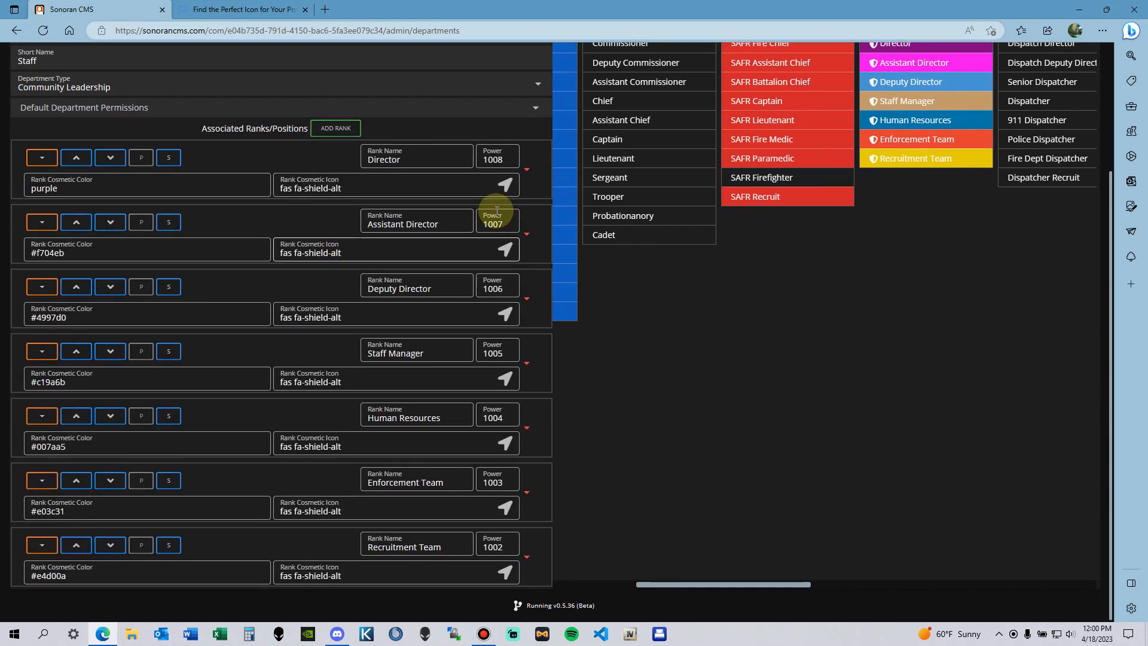
# Step: Expand the Deputy Director rank's permissions: Change Permissions, Clock In & Out, all navigation buttons
pyautogui.click(528, 303)
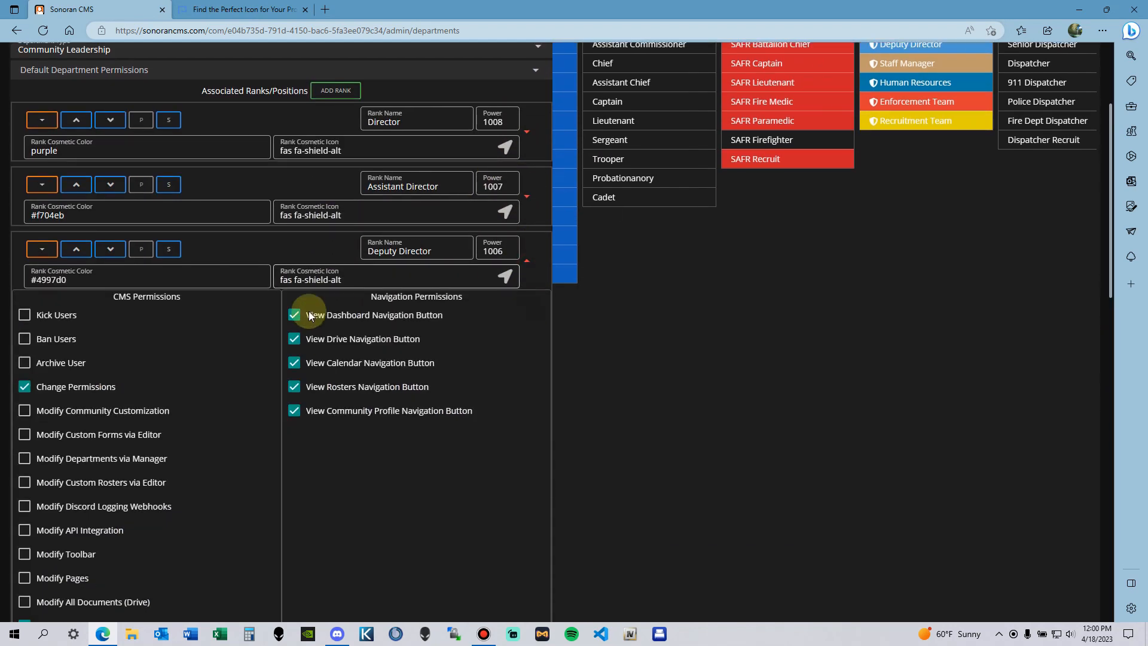
pyautogui.scroll(-3, 308, 311)
pyautogui.scroll(7, 153, 333)
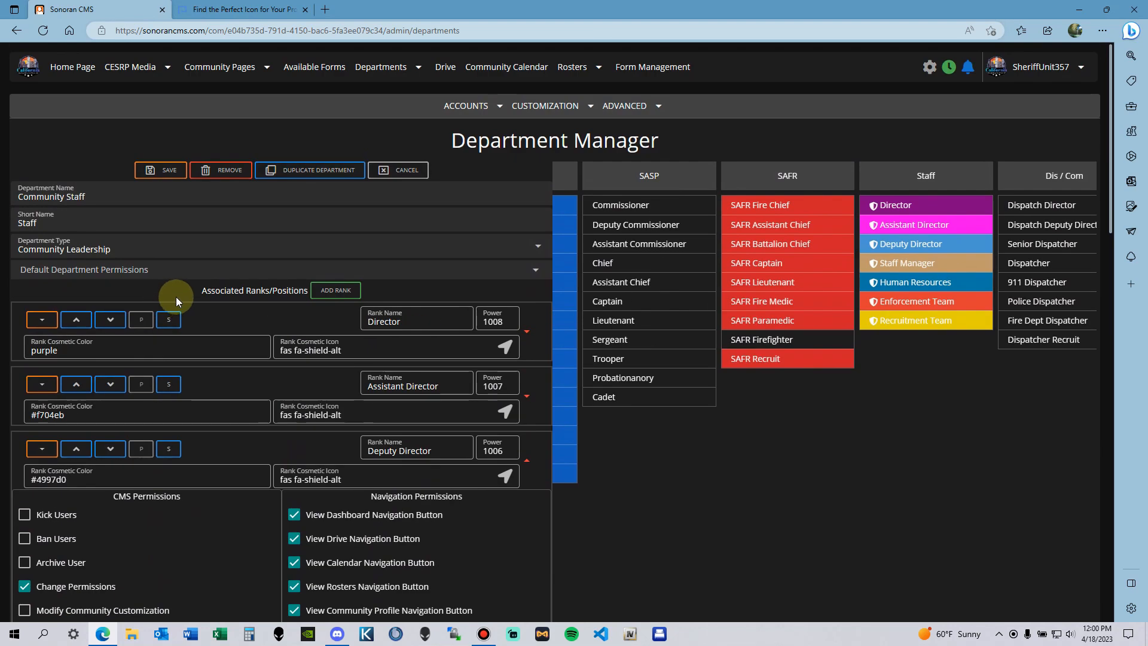
pyautogui.scroll(-5, 174, 297)
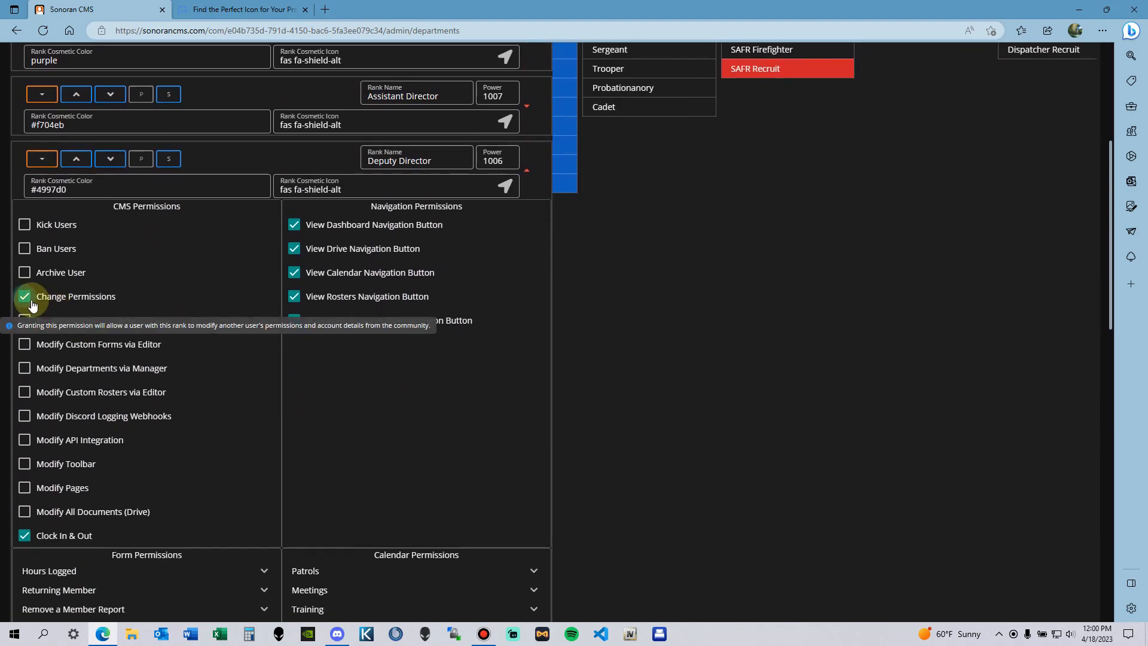
pyautogui.scroll(3, 35, 305)
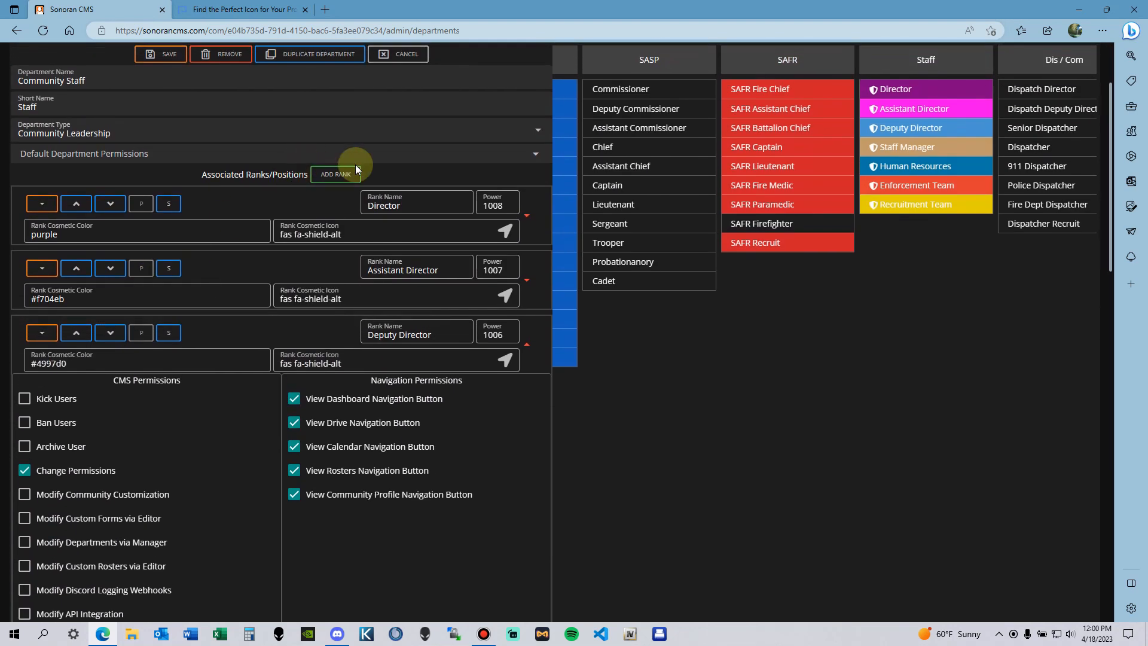
# Step: Compare against the default department permissions by expanding and collapsing that dropdown
pyautogui.click(526, 157)
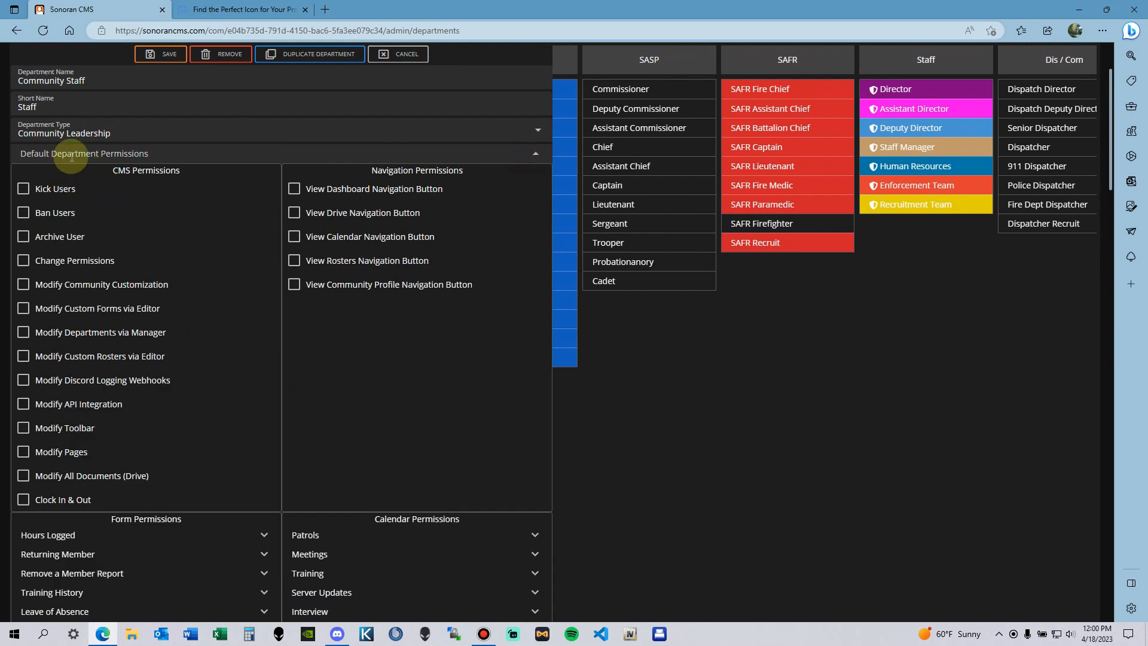
pyautogui.scroll(-3, 128, 297)
pyautogui.scroll(3, 266, 244)
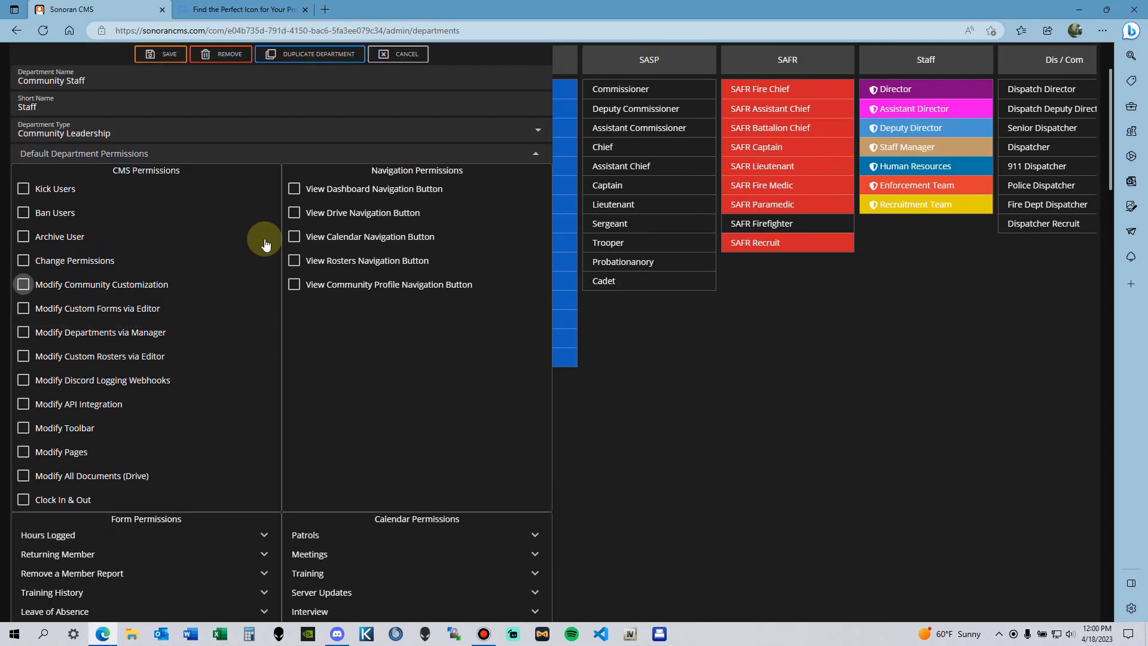
pyautogui.click(526, 157)
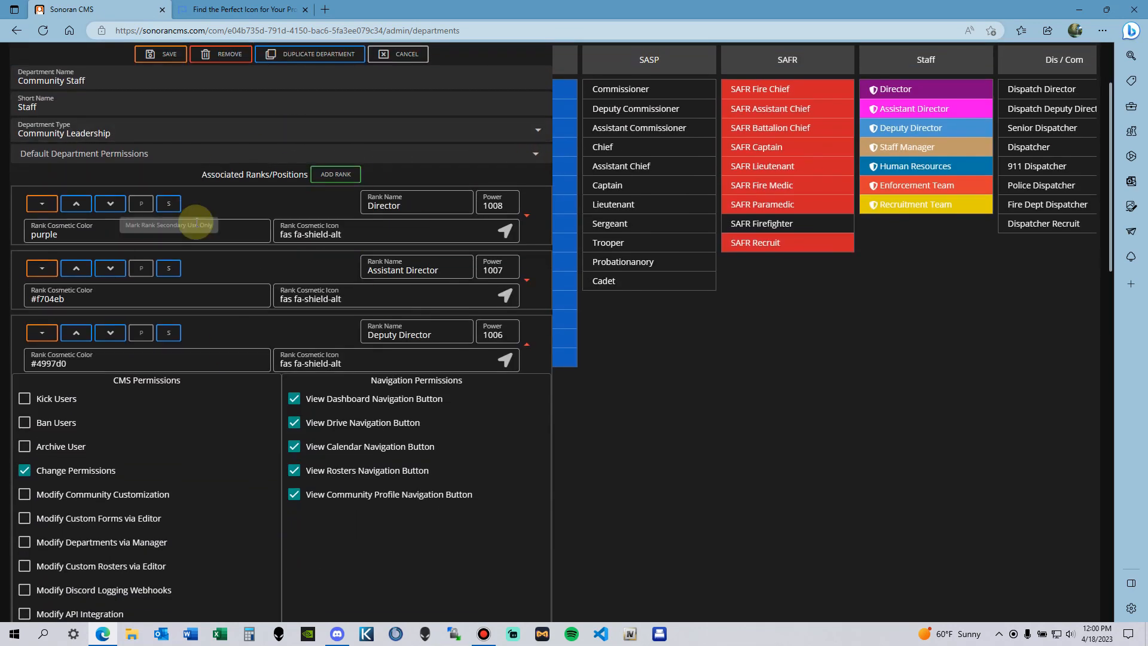
pyautogui.scroll(-5, 439, 210)
pyautogui.scroll(5, 526, 221)
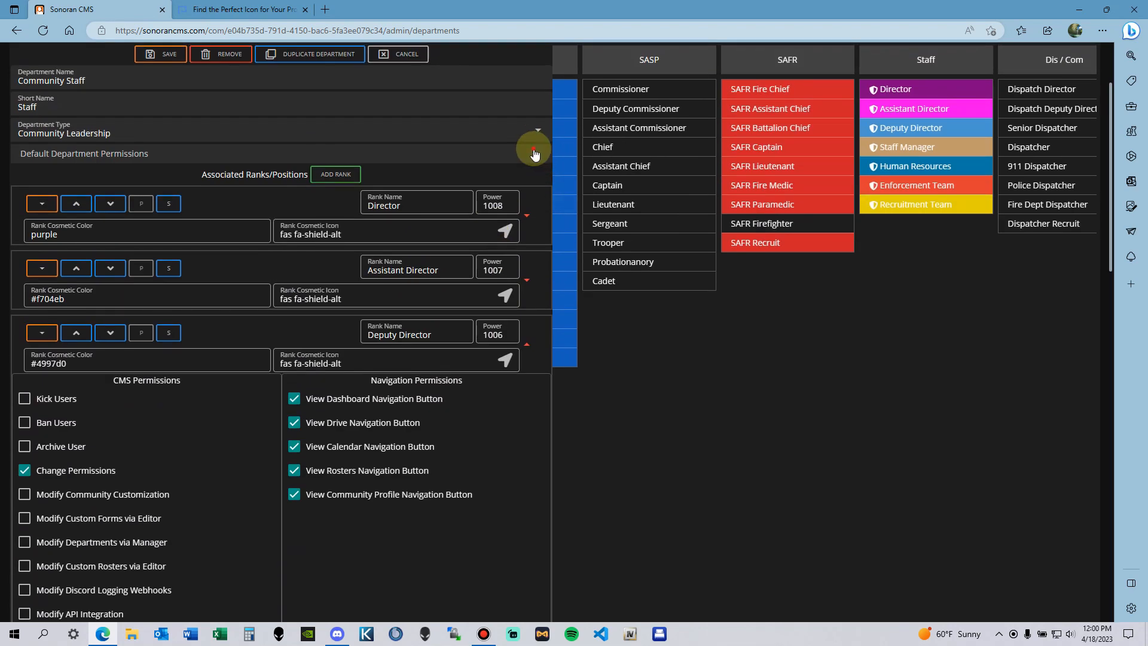
pyautogui.click(541, 147)
pyautogui.scroll(-5, 317, 341)
pyautogui.scroll(-3, 123, 379)
pyautogui.scroll(8, 315, 241)
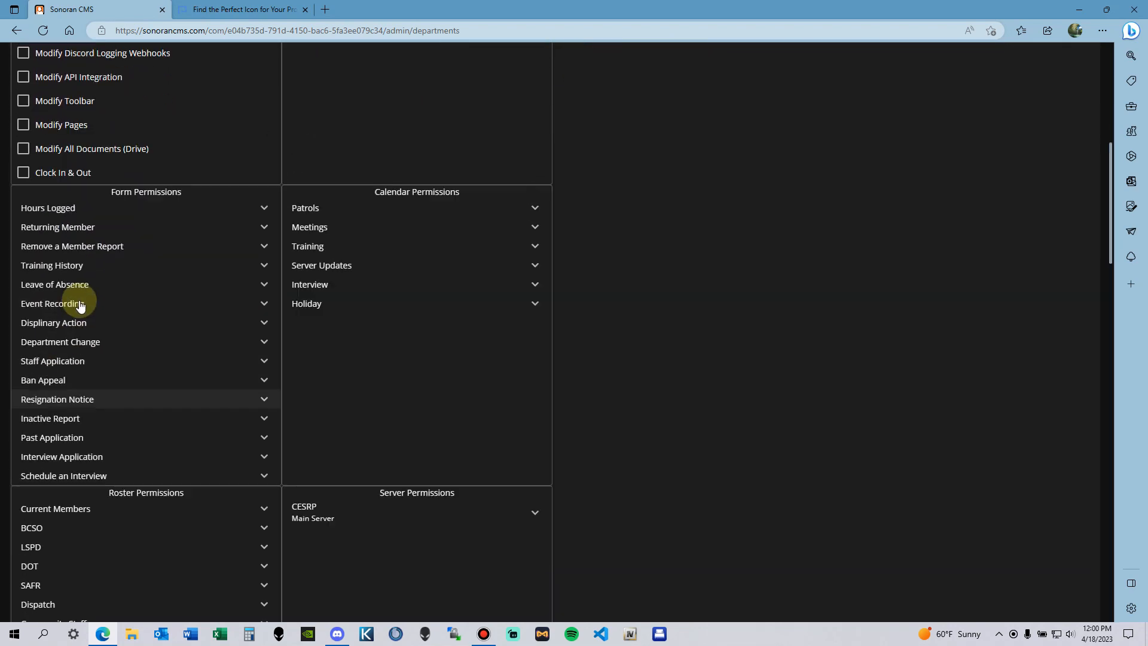
pyautogui.click(536, 209)
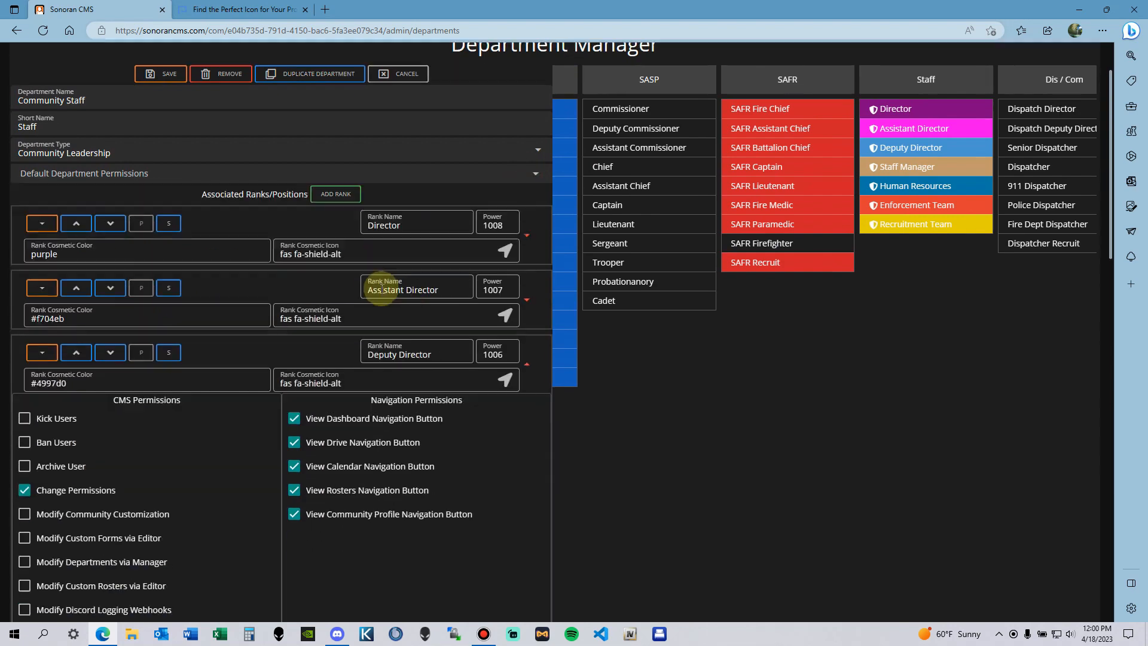
# Step: Scroll down through Deputy Director's permissions to its Form Permissions section
pyautogui.scroll(-5, 358, 216)
pyautogui.scroll(3, 165, 267)
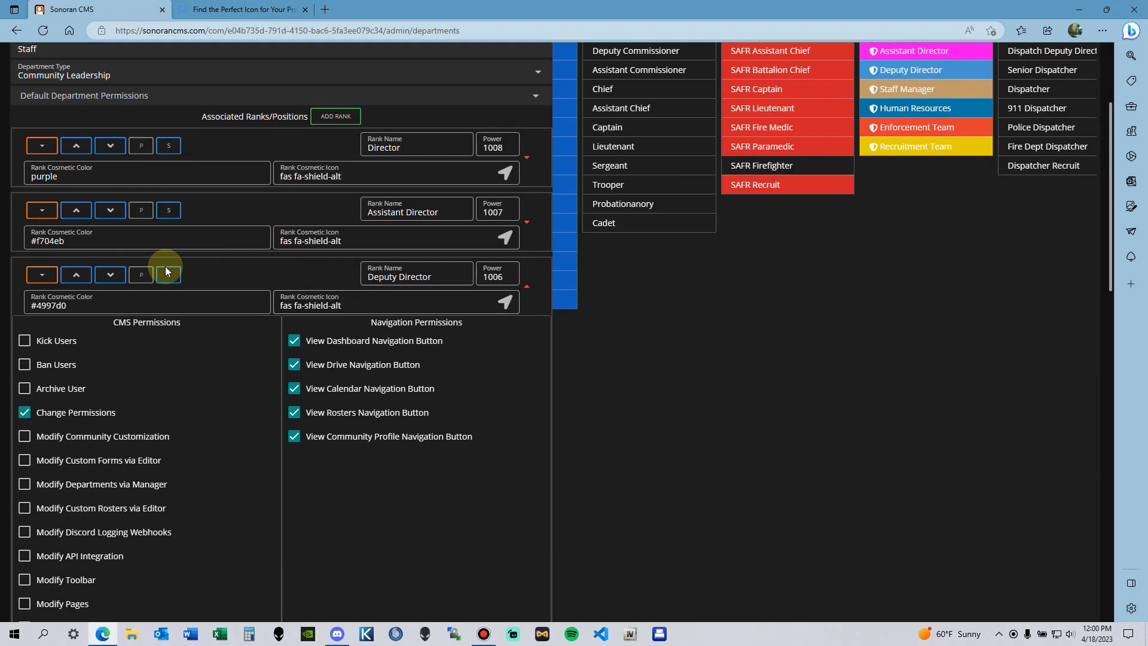
pyautogui.scroll(-6, 164, 281)
pyautogui.scroll(3, 76, 263)
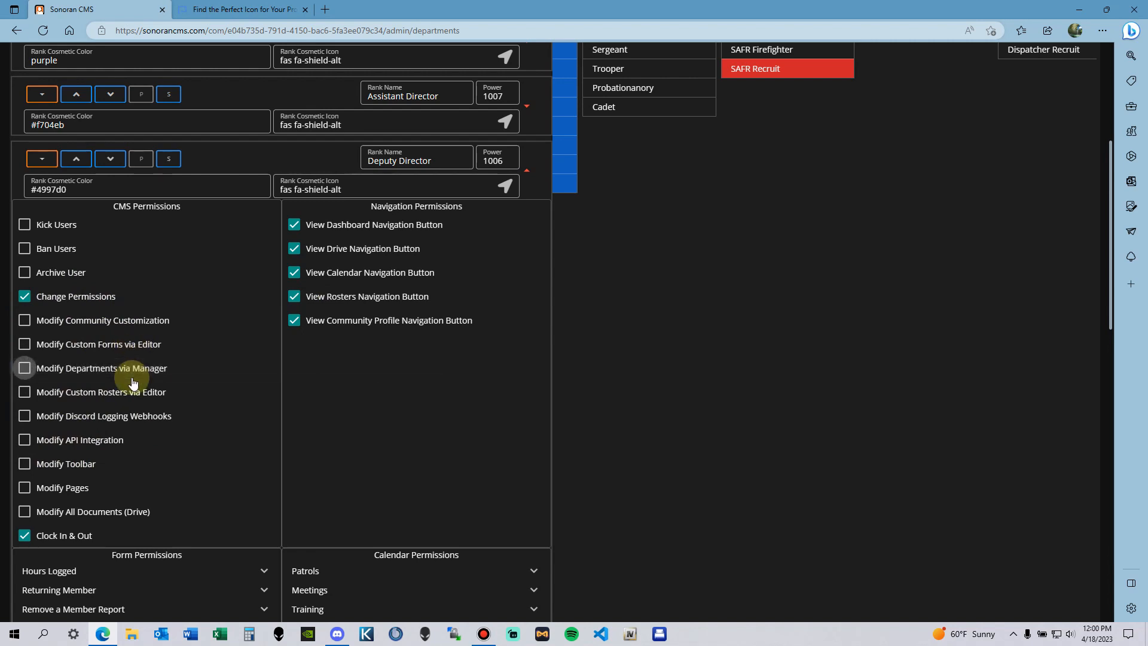
pyautogui.scroll(-3, 119, 437)
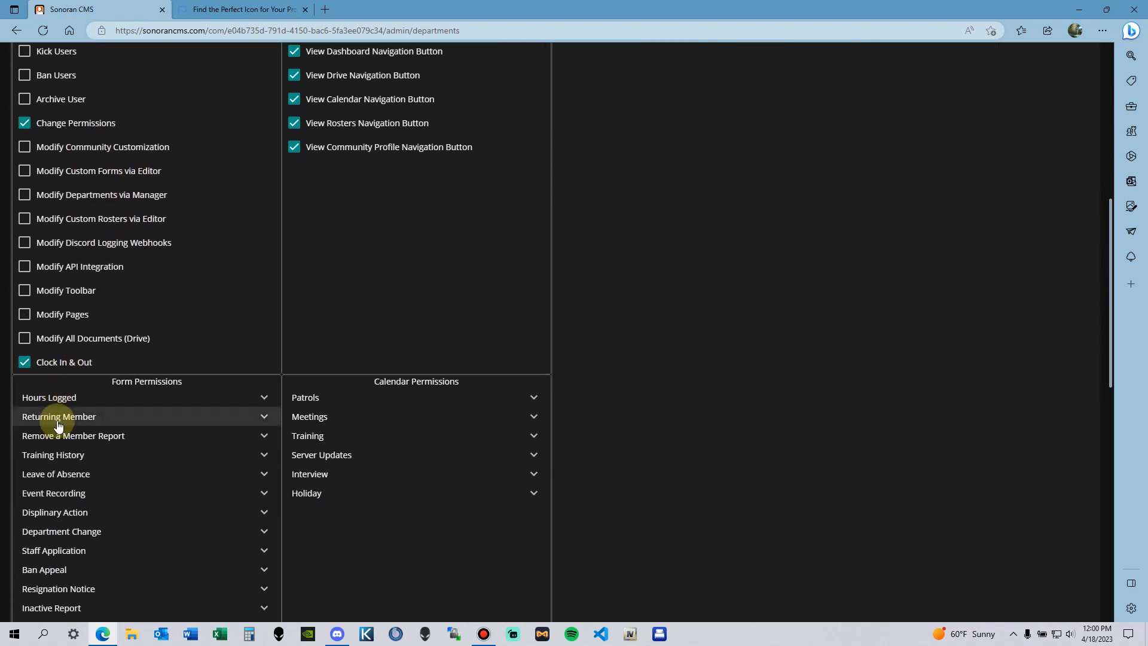
pyautogui.scroll(4, 128, 354)
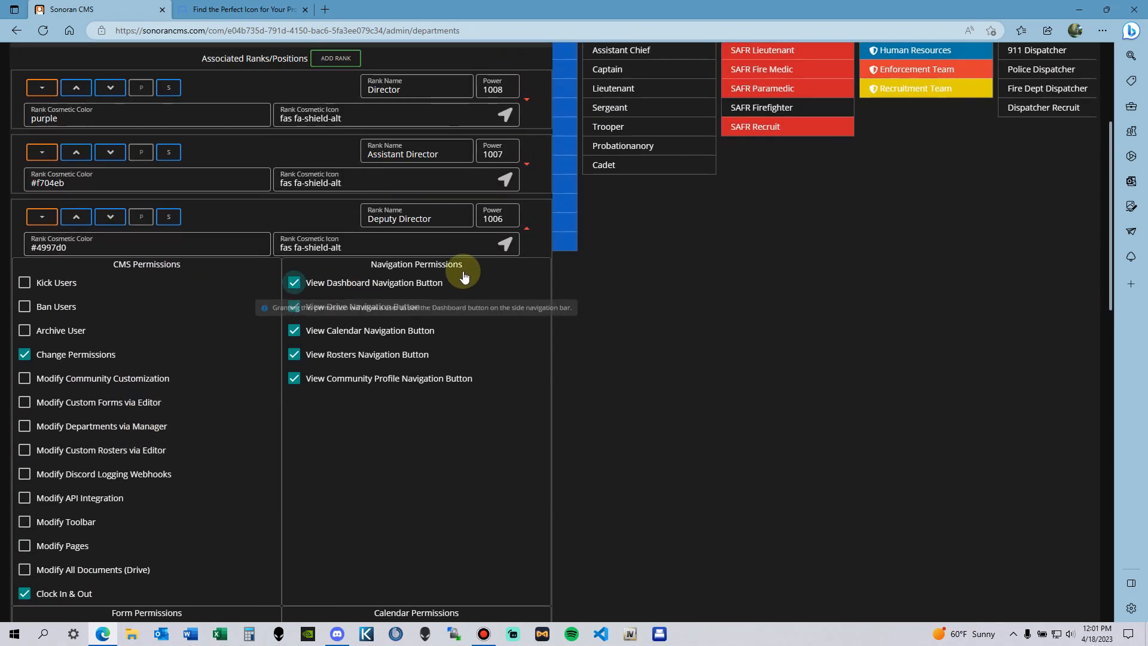
pyautogui.scroll(-7, 521, 341)
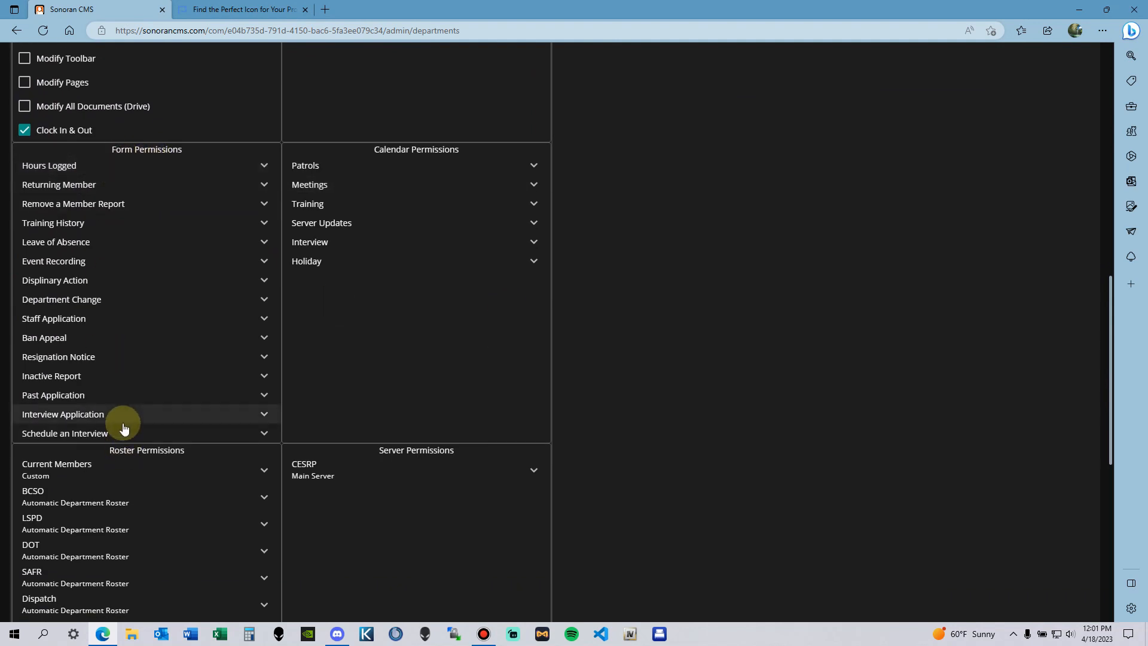
# Step: Expand Hours Logged under Deputy Director's Form Permissions and read each unchecked option's tooltip, View Submitted through Admin Delete
pyautogui.click(97, 171)
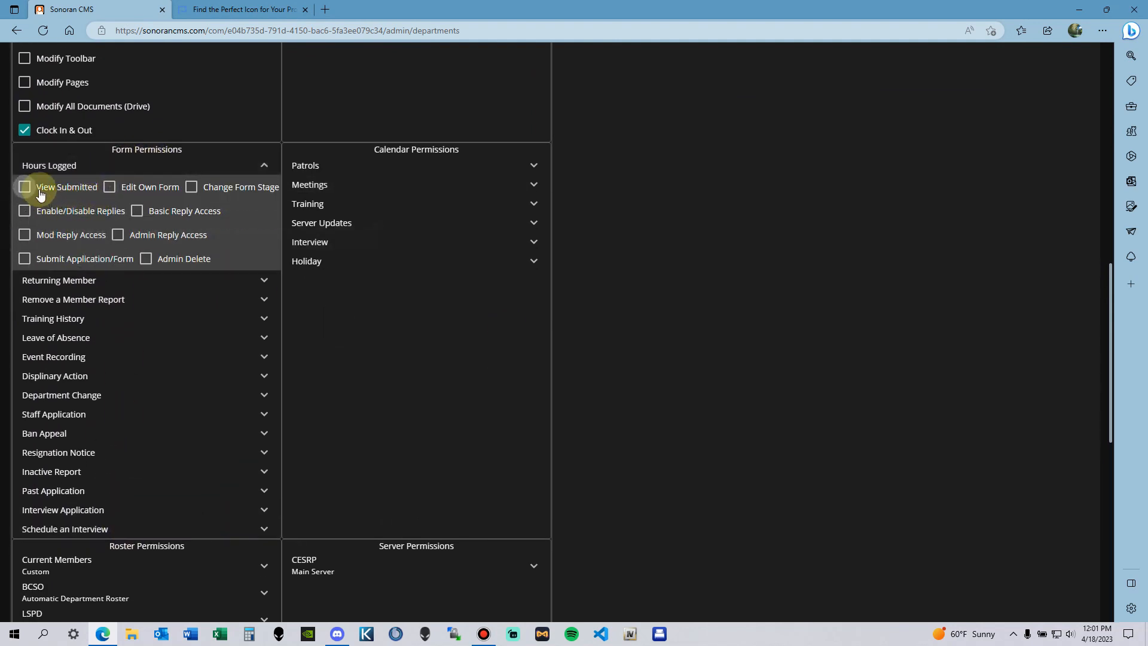
pyautogui.moveTo(40, 193)
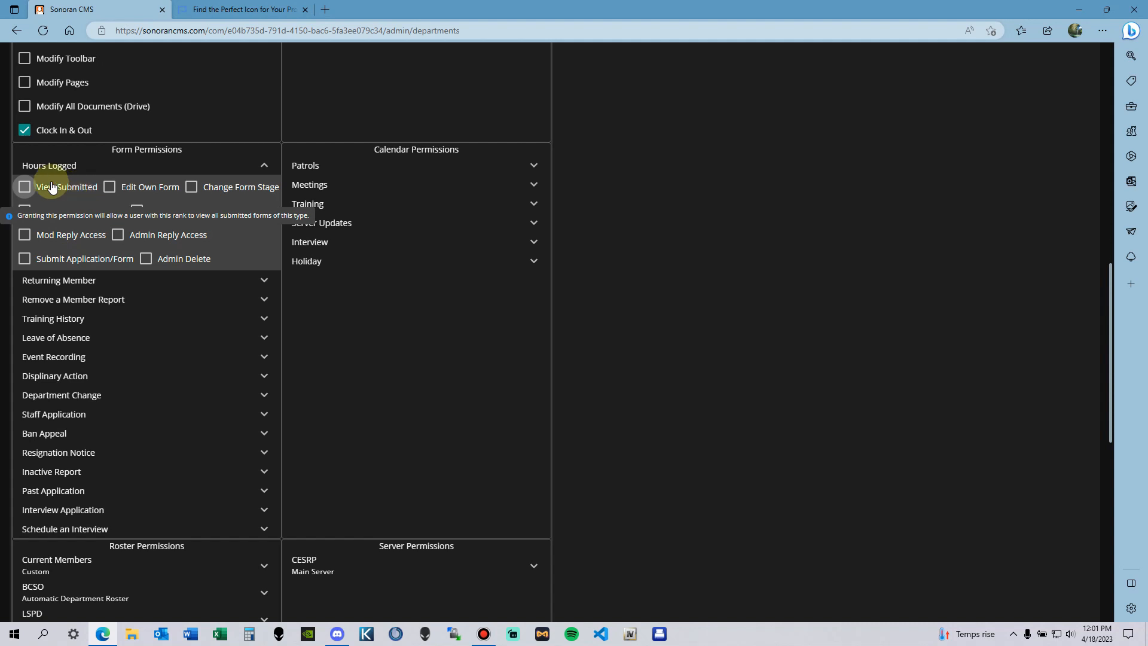
pyautogui.moveTo(157, 196)
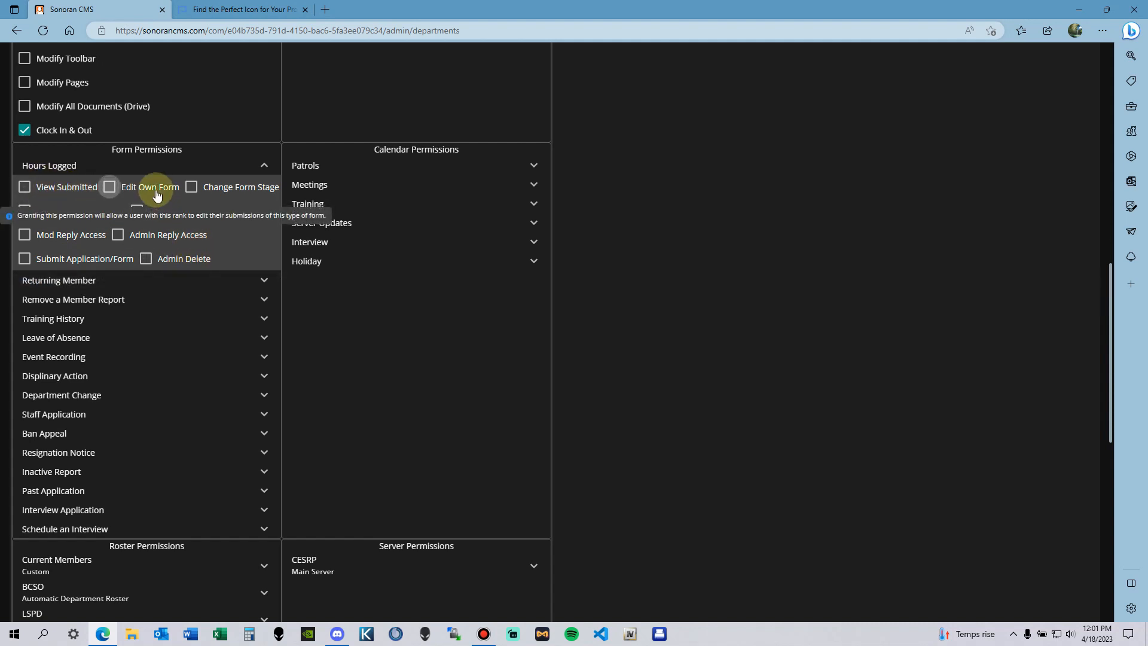
pyautogui.moveTo(226, 191)
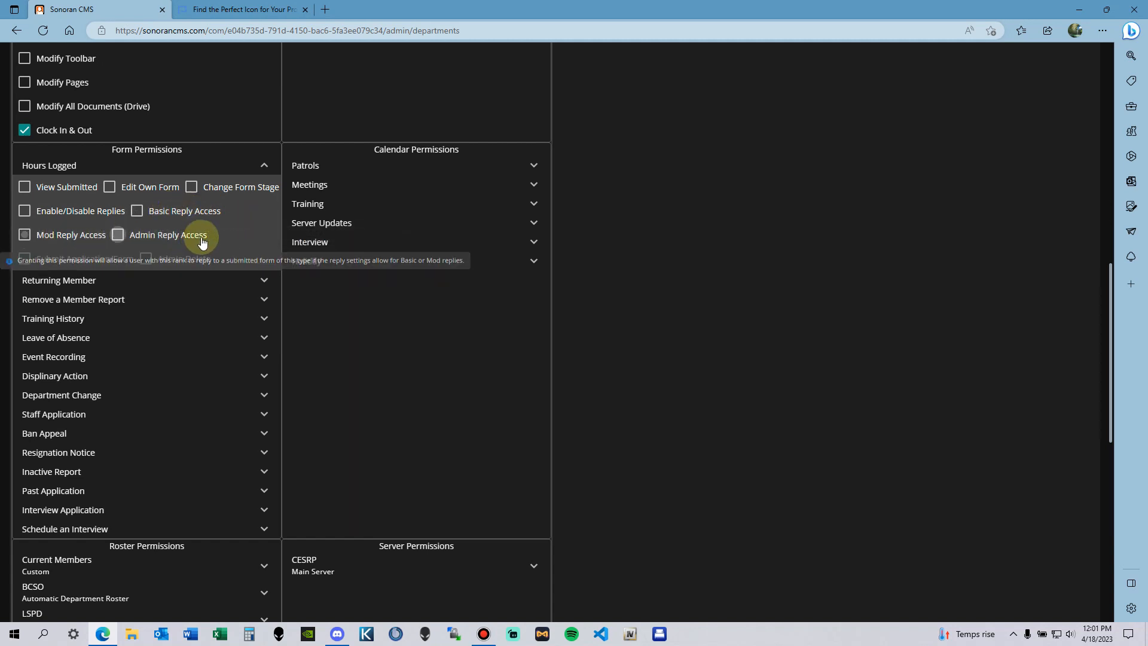
pyautogui.moveTo(89, 272)
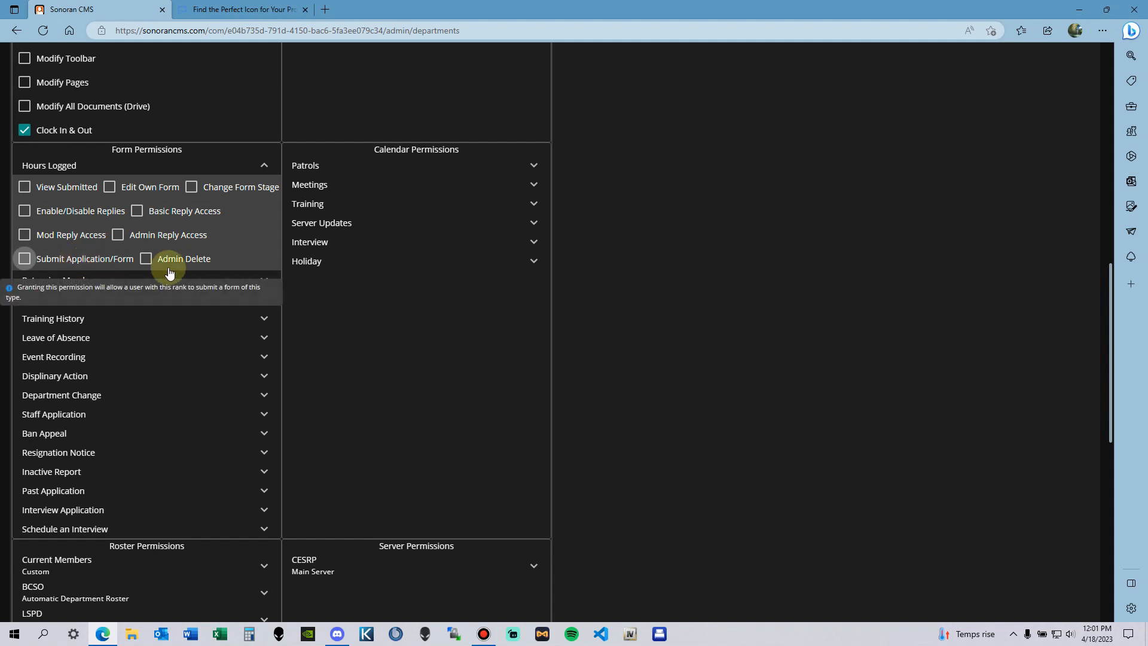
# Step: Collapse the Hours Logged permissions, check the CESRP whitelist permissions, then scroll back to the Director rank rows
pyautogui.click(263, 165)
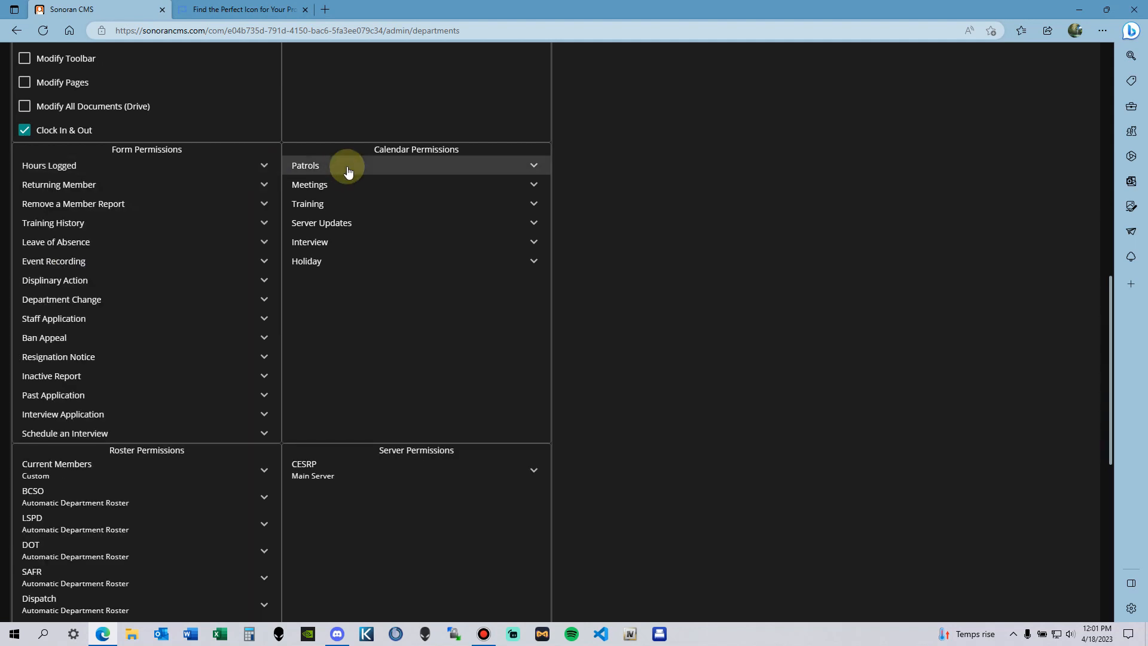
pyautogui.scroll(-4, 353, 191)
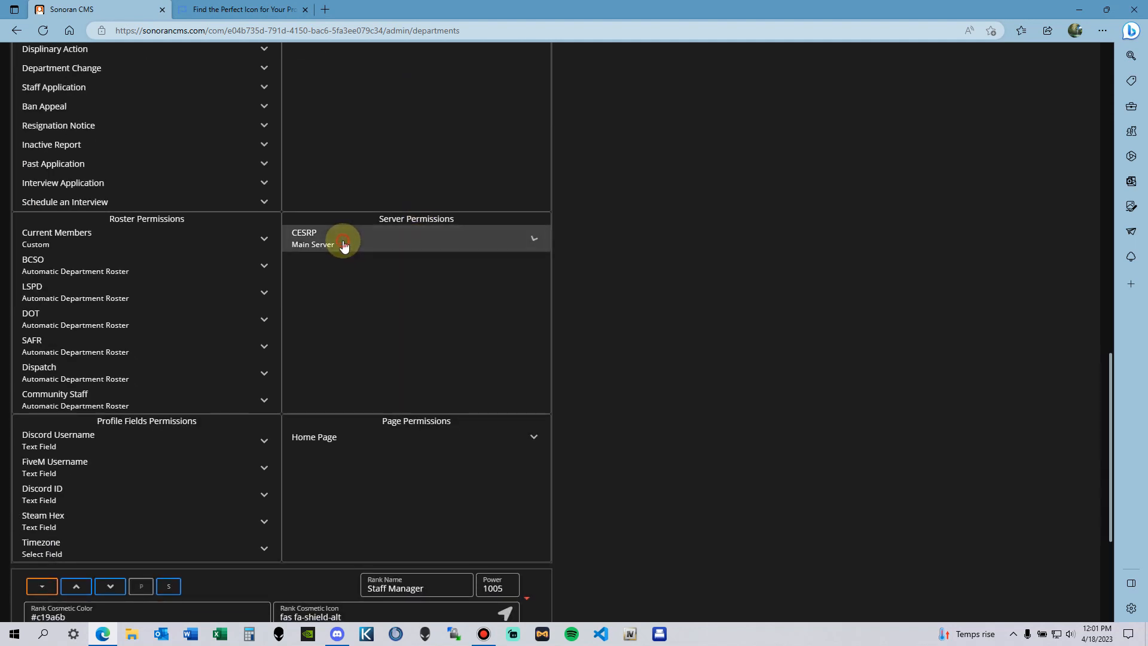
pyautogui.click(344, 246)
pyautogui.scroll(-2, 428, 243)
pyautogui.scroll(2, 413, 198)
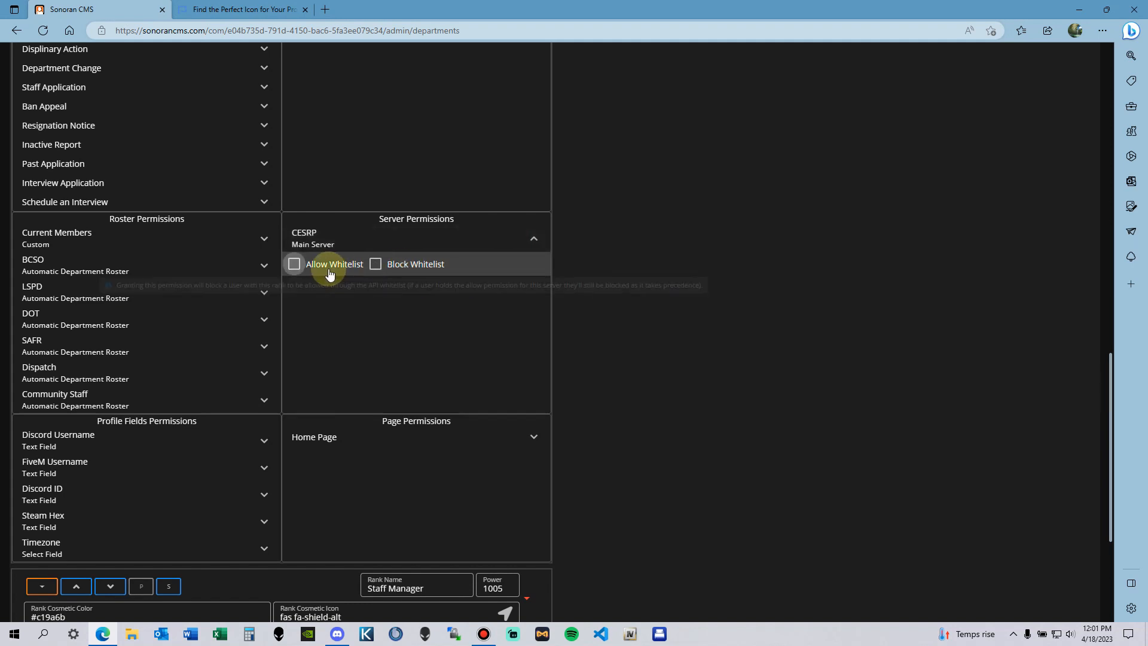
pyautogui.moveTo(393, 267)
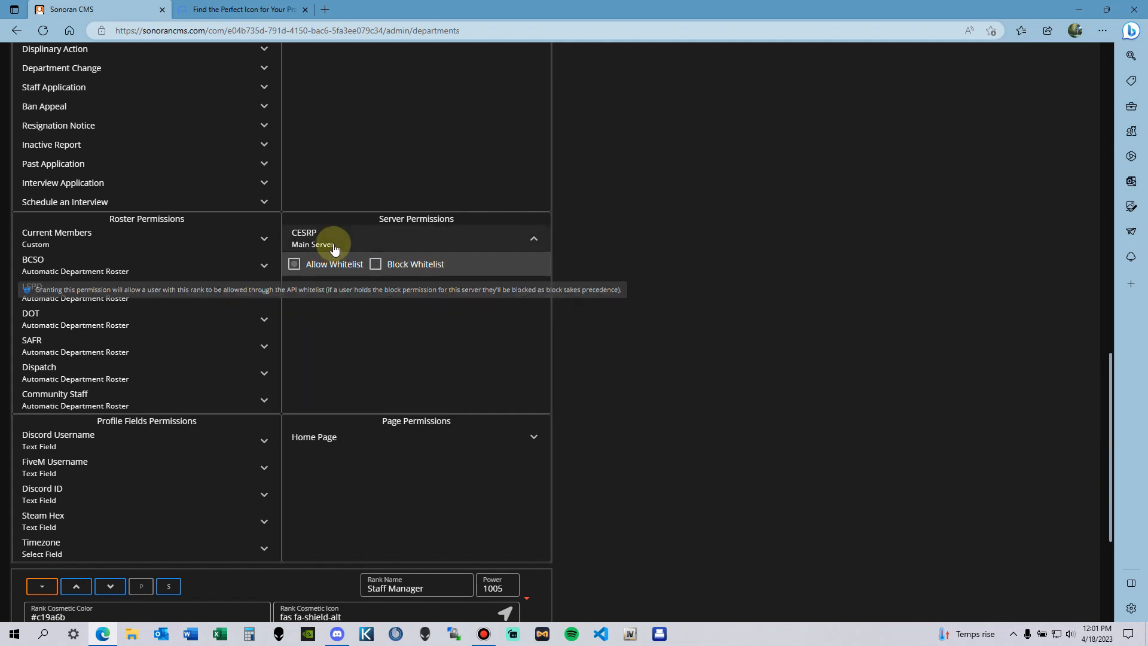
pyautogui.moveTo(344, 270)
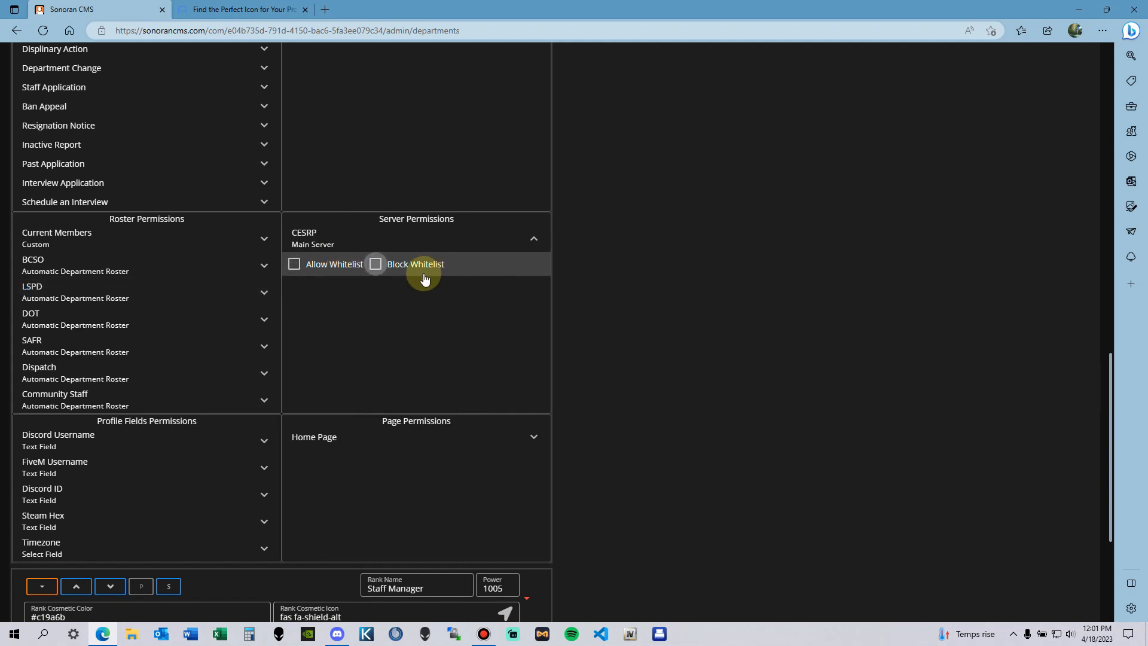
pyautogui.click(482, 242)
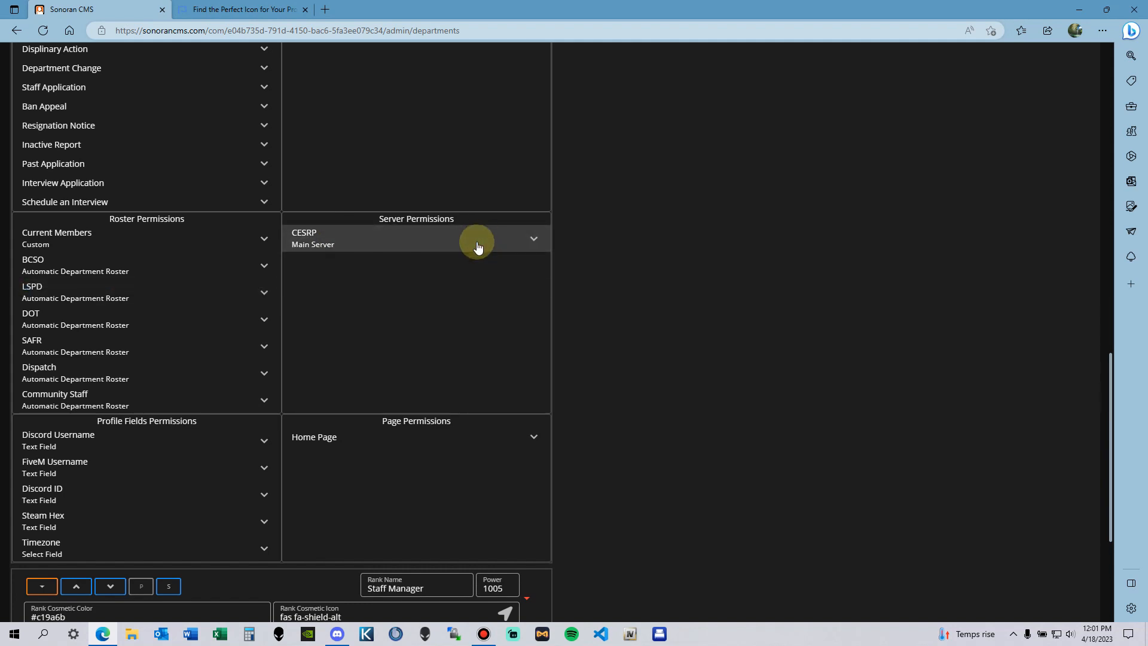
pyautogui.scroll(9, 195, 394)
pyautogui.scroll(6, 533, 385)
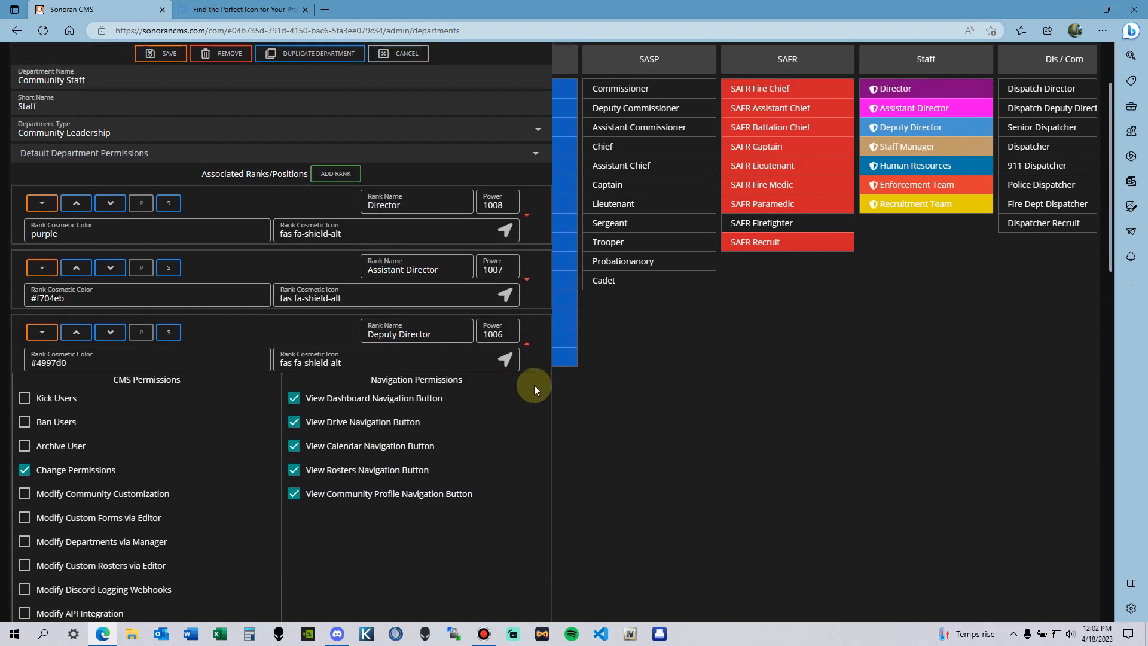
pyautogui.scroll(-3, 509, 366)
pyautogui.scroll(-15, 509, 366)
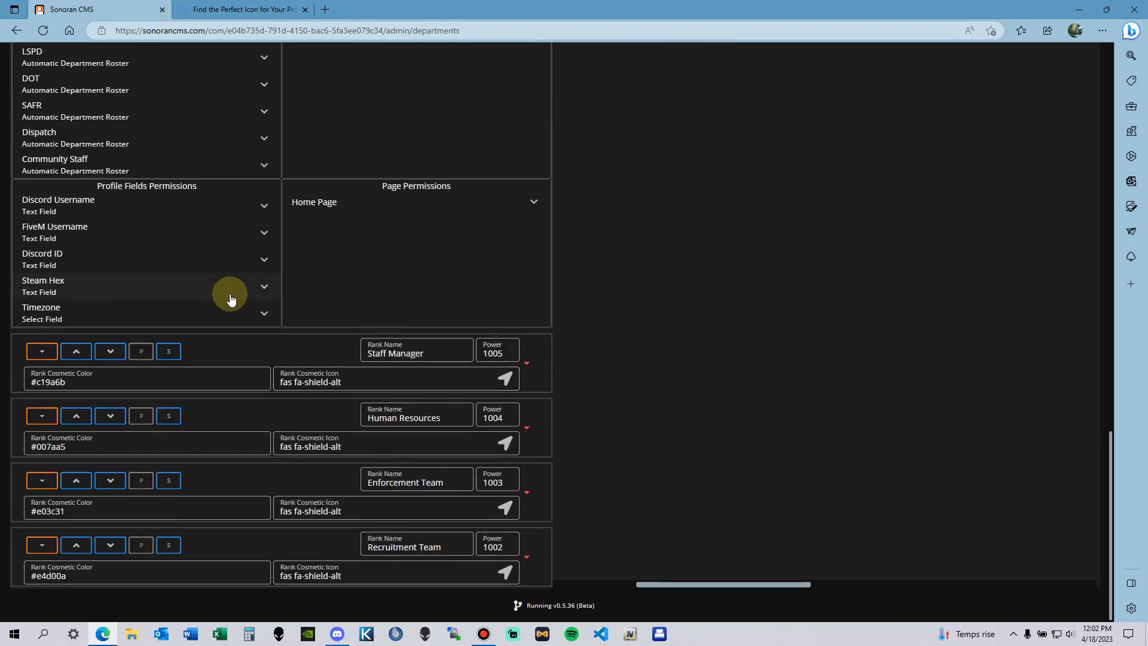
pyautogui.click(130, 210)
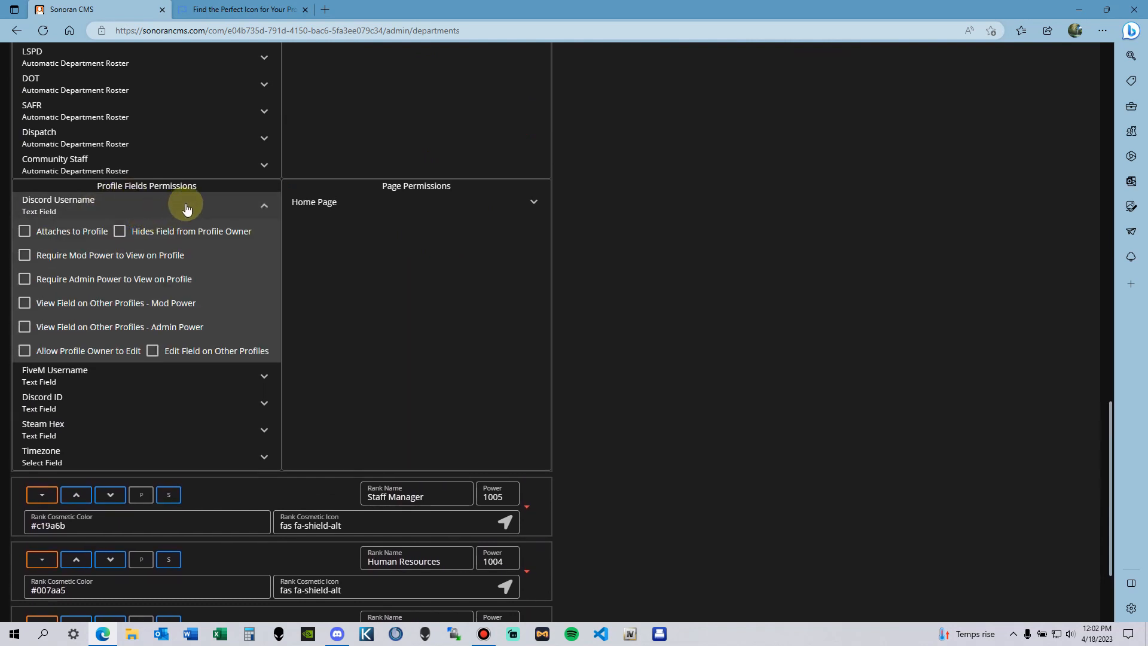
pyautogui.click(186, 208)
pyautogui.scroll(10, 287, 259)
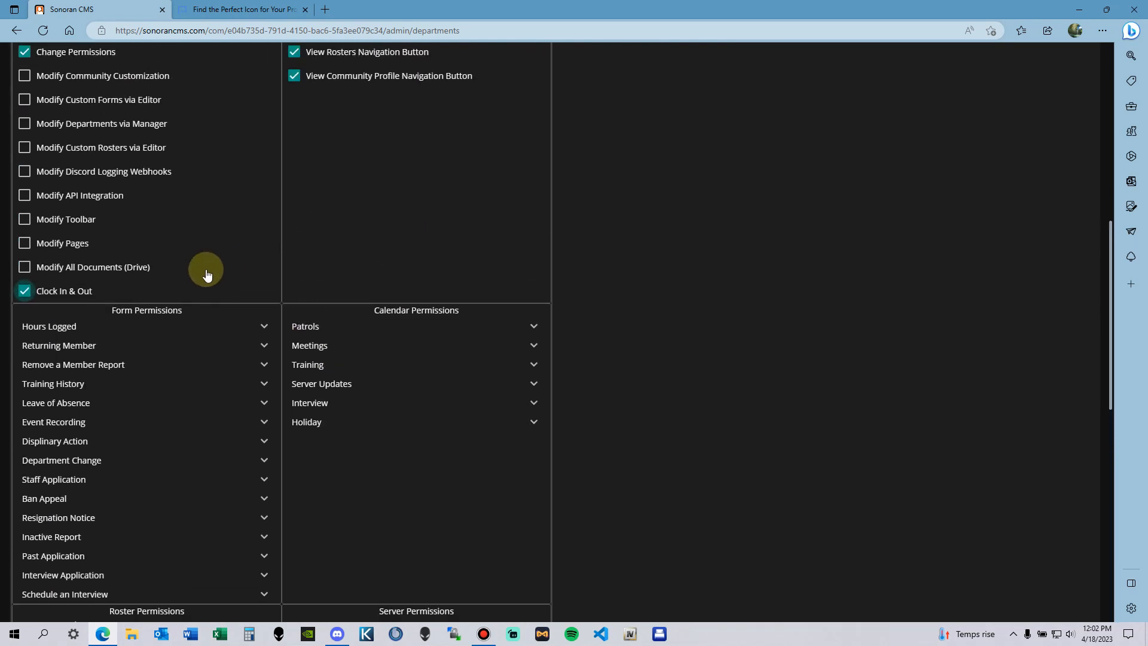
pyautogui.scroll(-10, 207, 274)
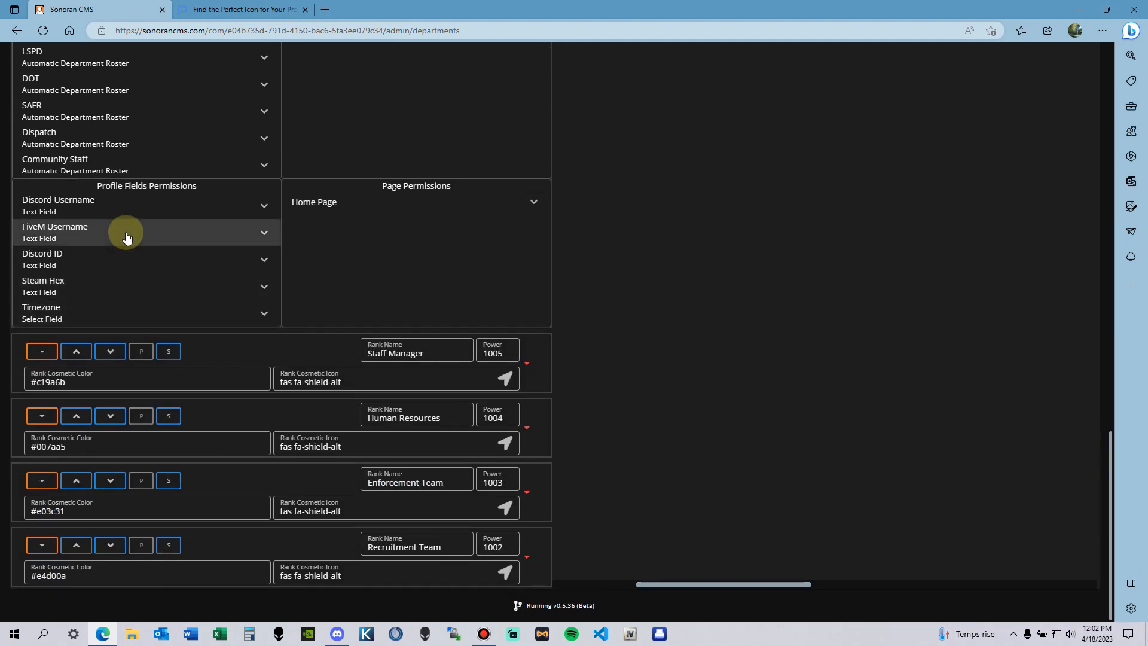
pyautogui.click(127, 236)
pyautogui.click(107, 231)
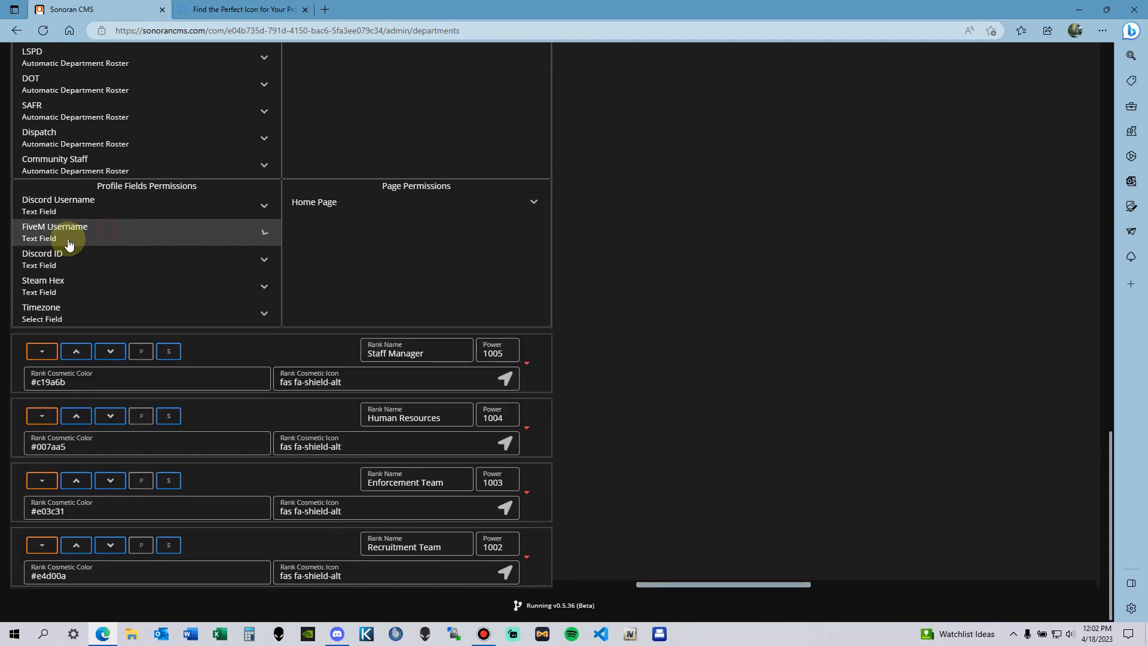
pyautogui.click(33, 257)
pyautogui.click(159, 257)
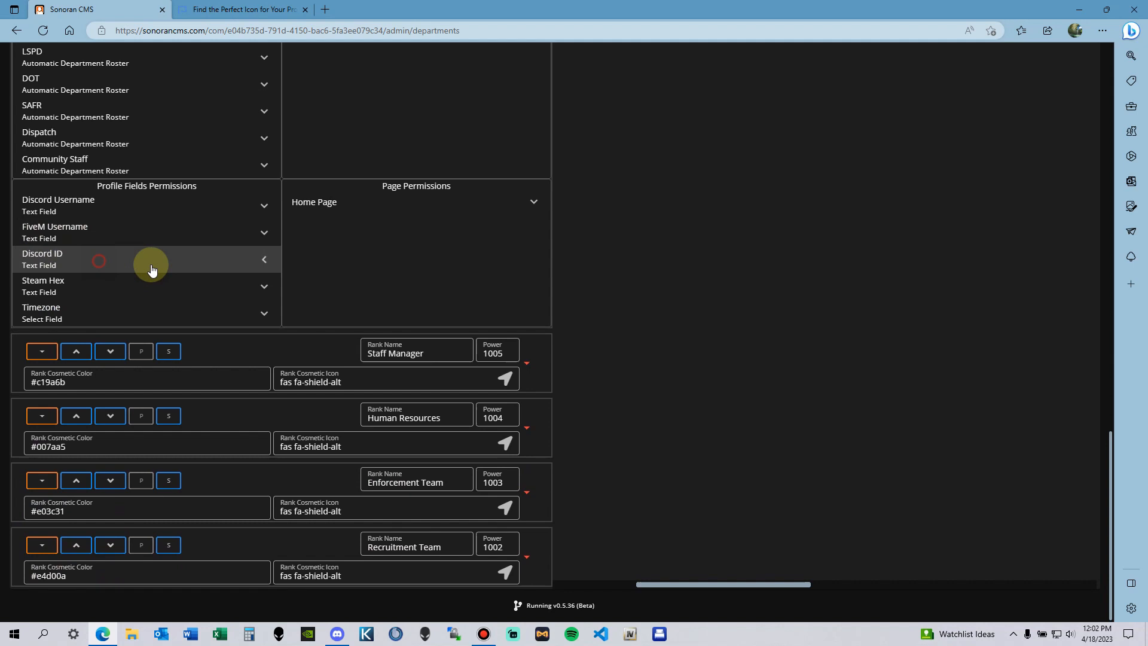
pyautogui.click(75, 294)
pyautogui.click(72, 294)
pyautogui.click(61, 316)
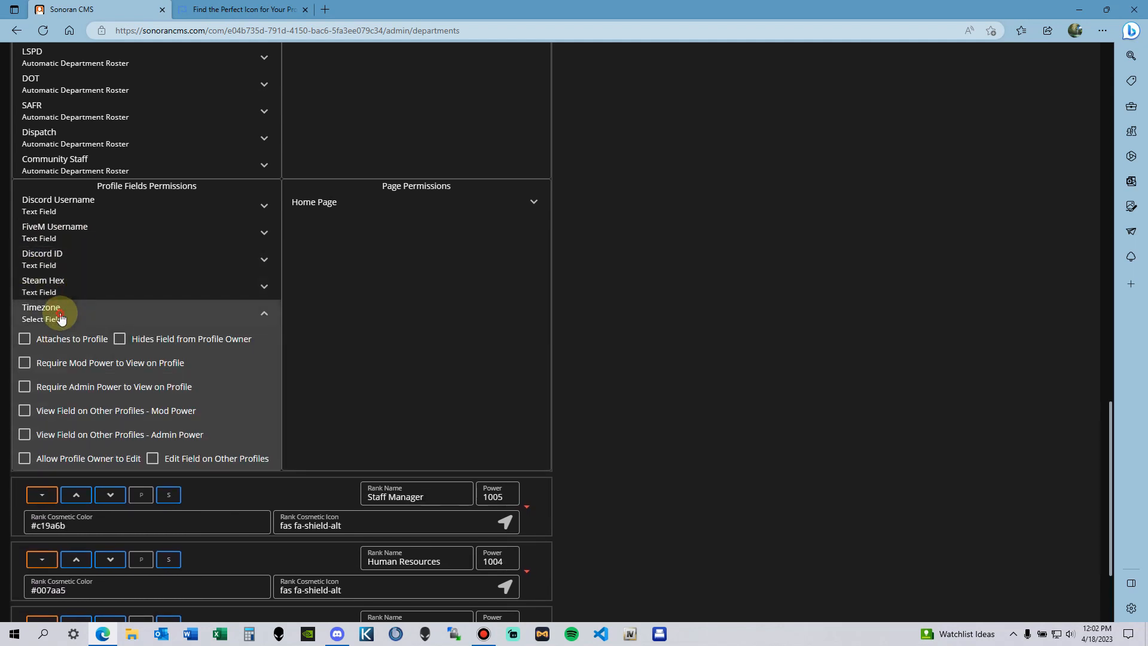
pyautogui.click(62, 316)
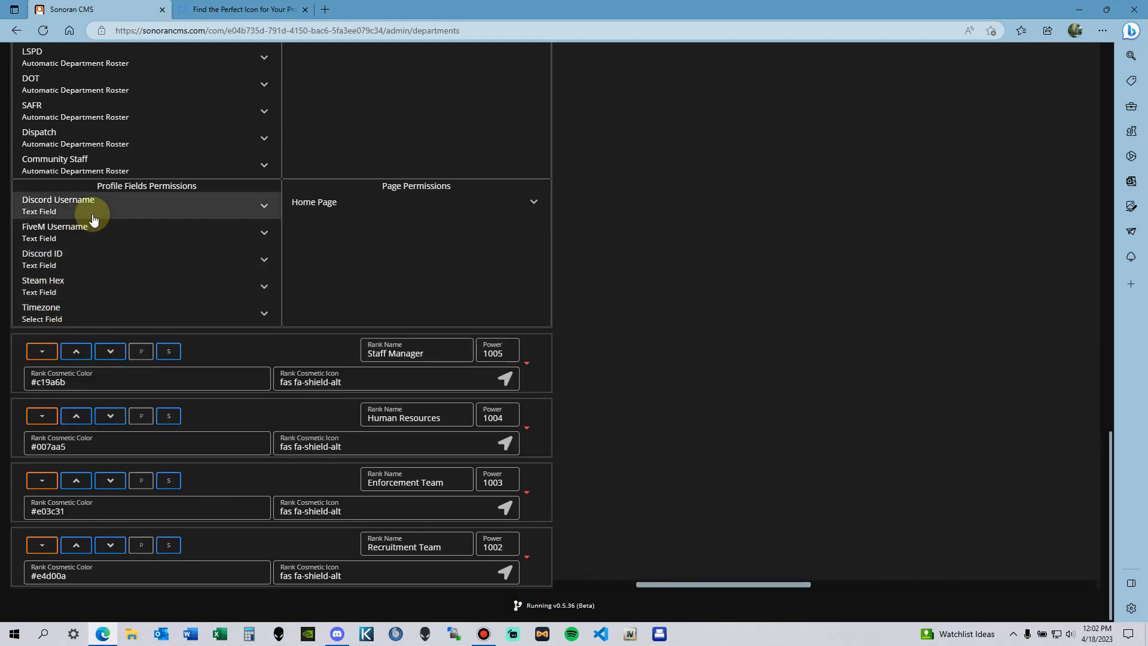
pyautogui.scroll(1, 185, 271)
pyautogui.scroll(2, 154, 385)
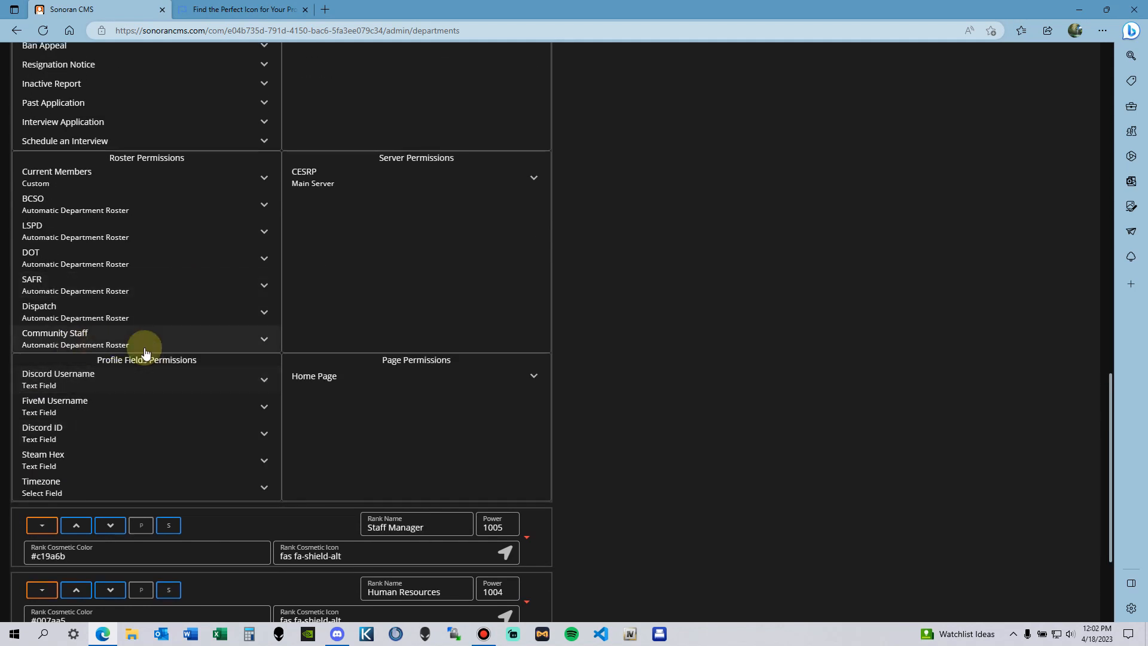
pyautogui.scroll(-3, 116, 397)
pyautogui.scroll(3, 419, 370)
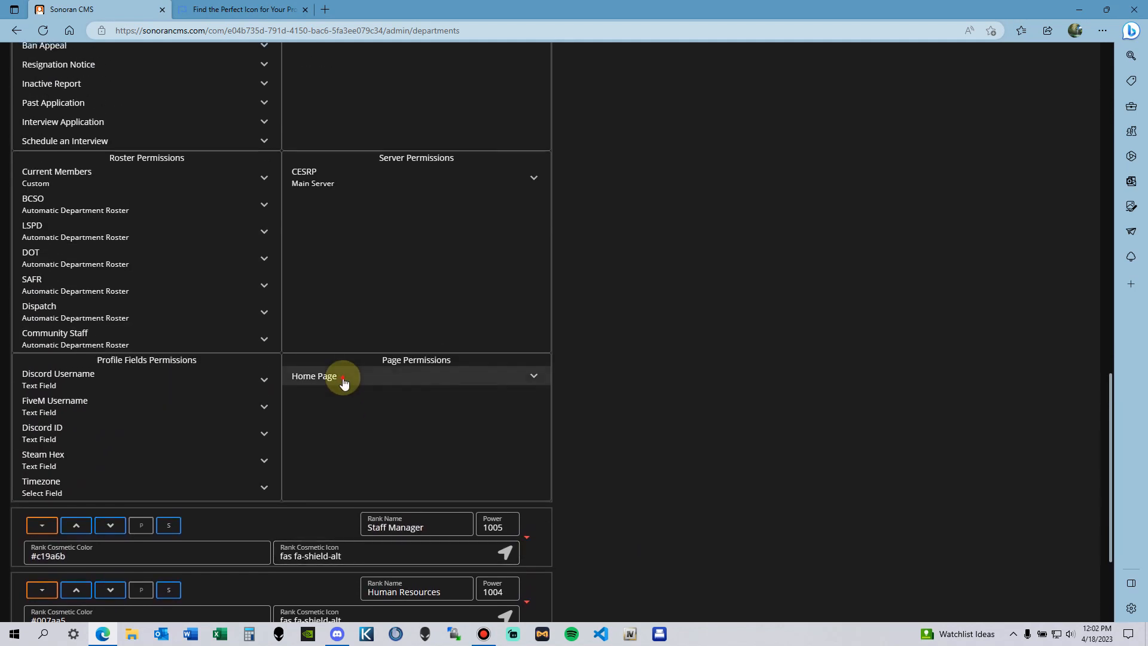
pyautogui.click(343, 378)
pyautogui.click(351, 377)
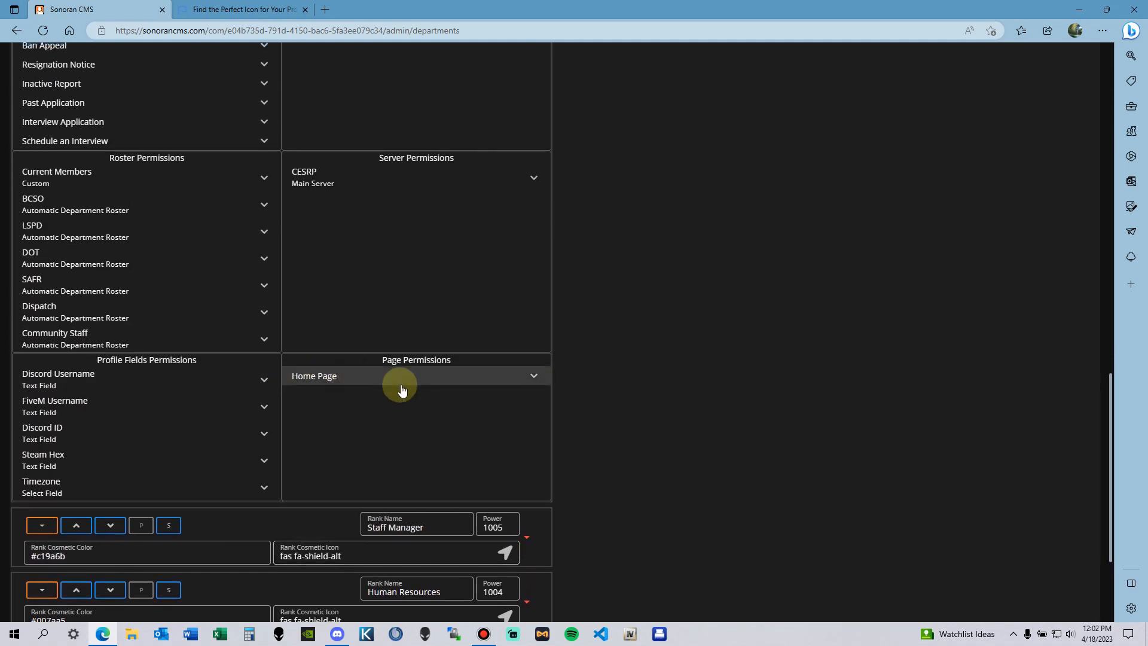
pyautogui.scroll(10, 496, 392)
pyautogui.scroll(2, 783, 424)
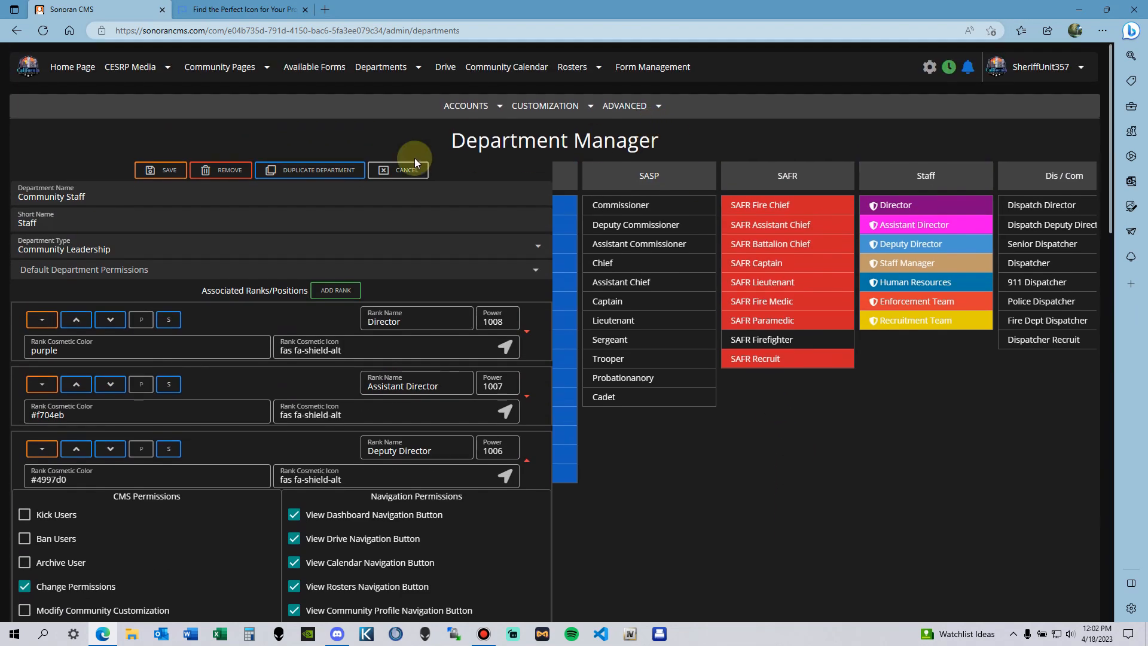
# Step: Open your own profile from the account menu and expand its clock in/out and form history
pyautogui.click(1010, 66)
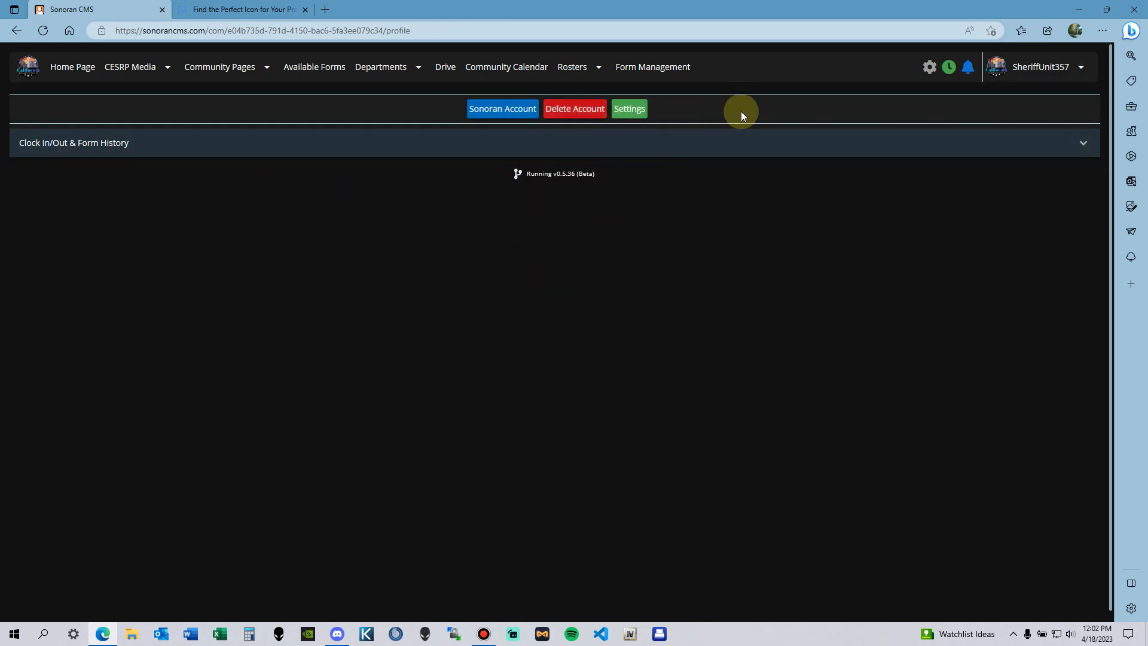
pyautogui.click(899, 145)
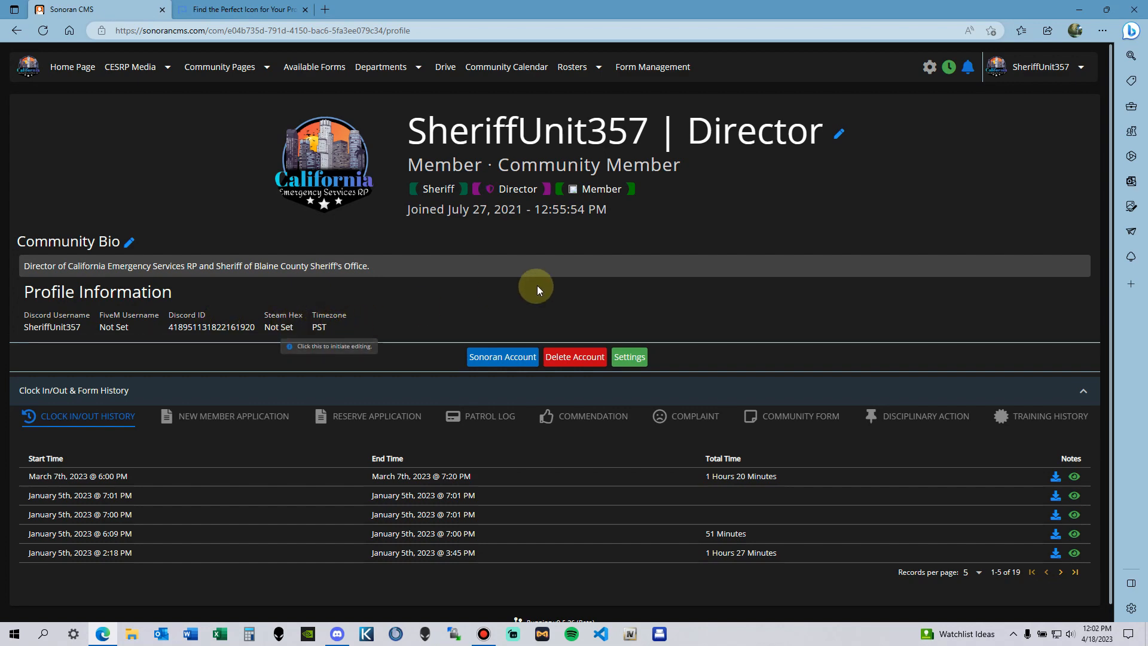
pyautogui.scroll(-1, 338, 316)
# Step: View the Timezone field's available choices and close its editor without changes
pyautogui.click(332, 310)
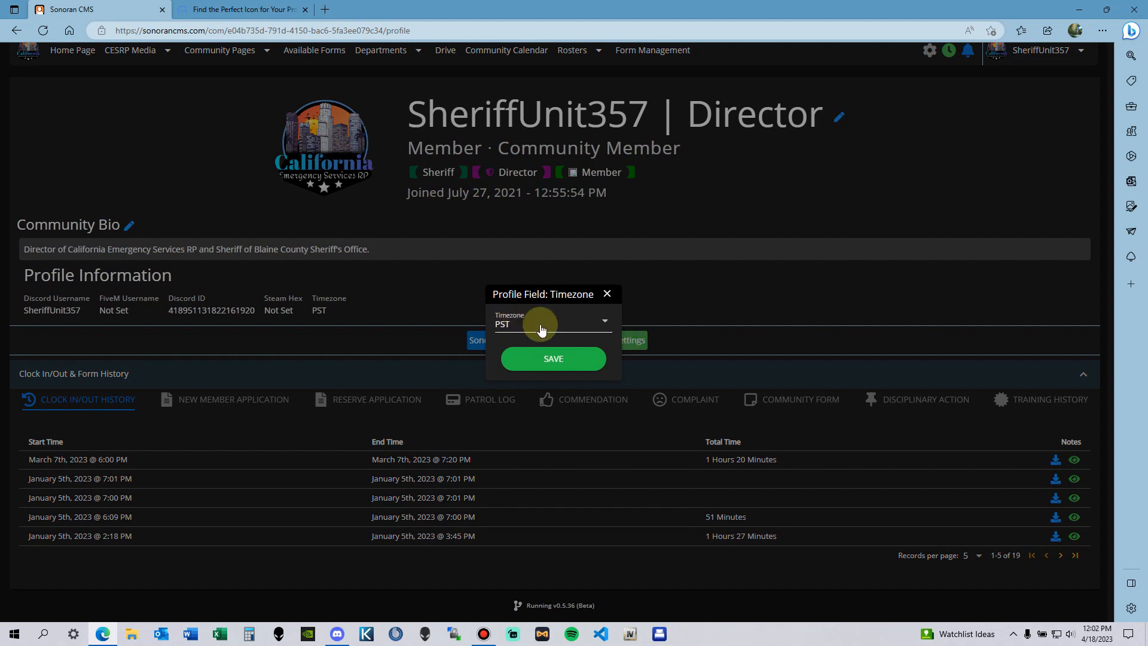
pyautogui.click(520, 329)
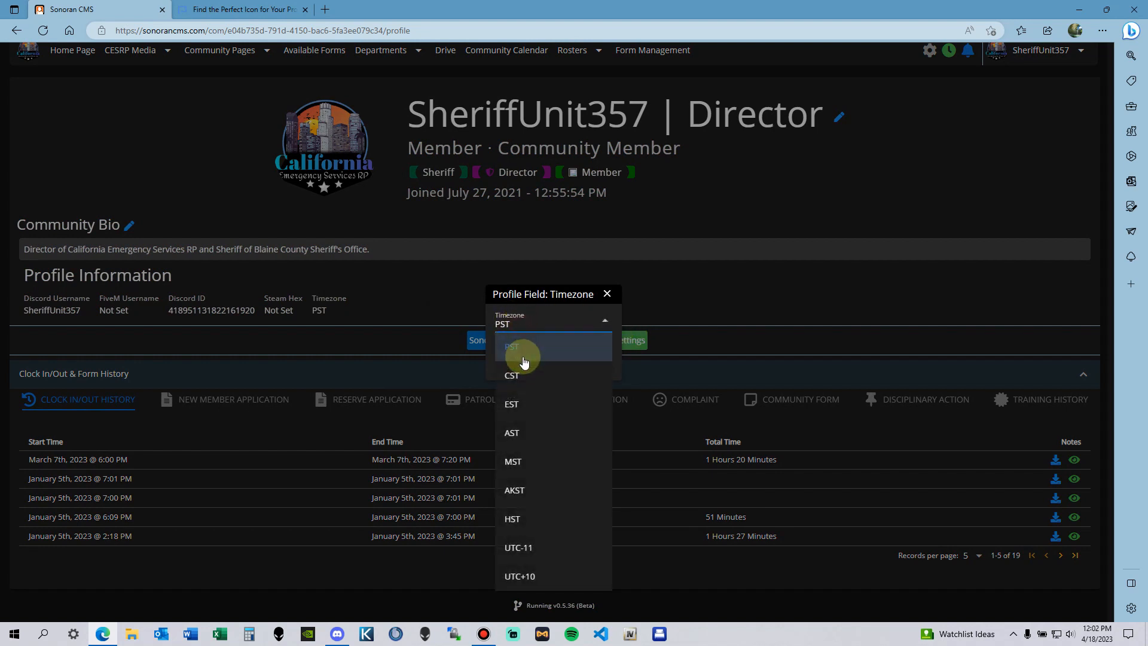
pyautogui.click(605, 292)
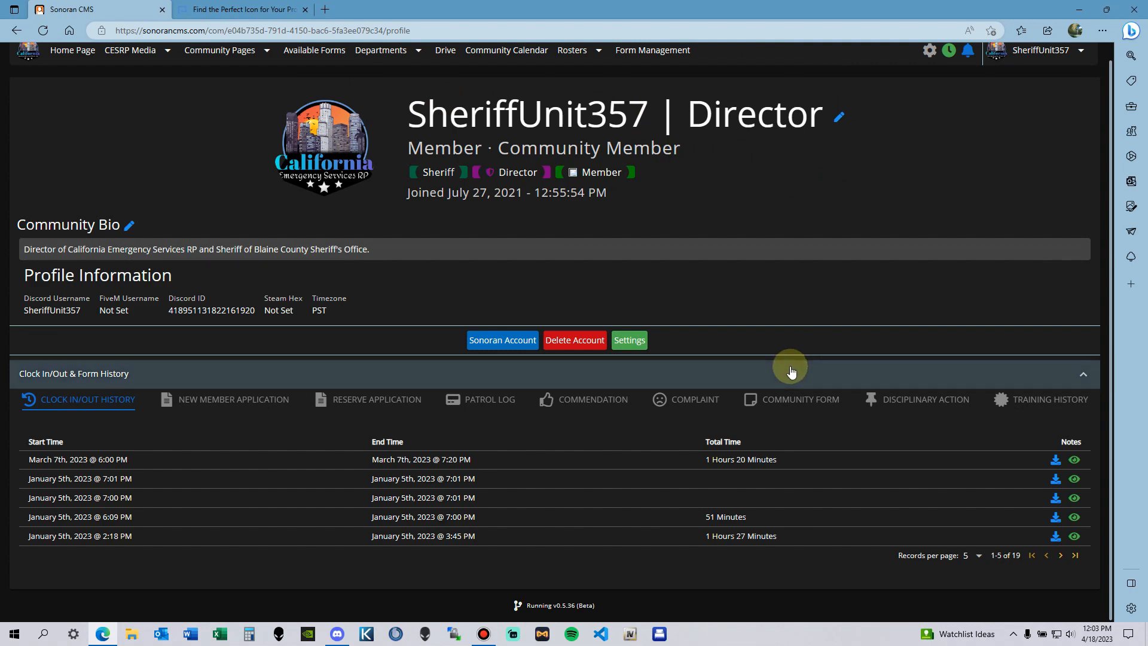
# Step: Check each form-history tab, New Member Application through Training History, ending on Clock In/Out History
pyautogui.click(187, 401)
pyautogui.click(387, 417)
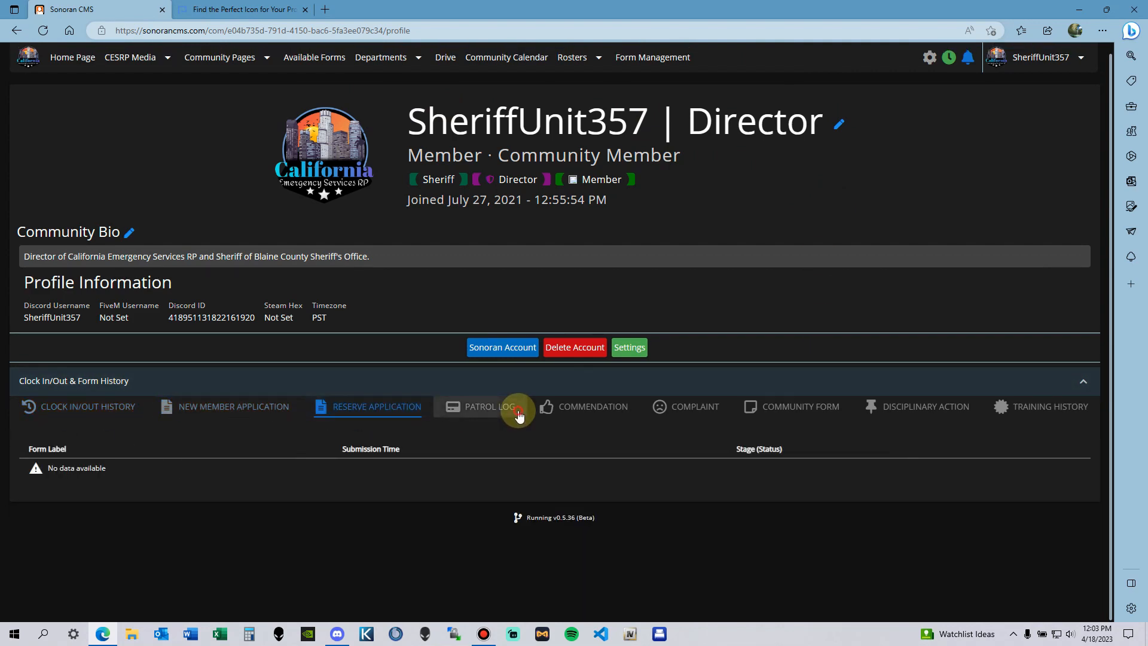
pyautogui.click(515, 414)
pyautogui.click(597, 414)
pyautogui.click(692, 414)
pyautogui.click(821, 412)
pyautogui.click(910, 414)
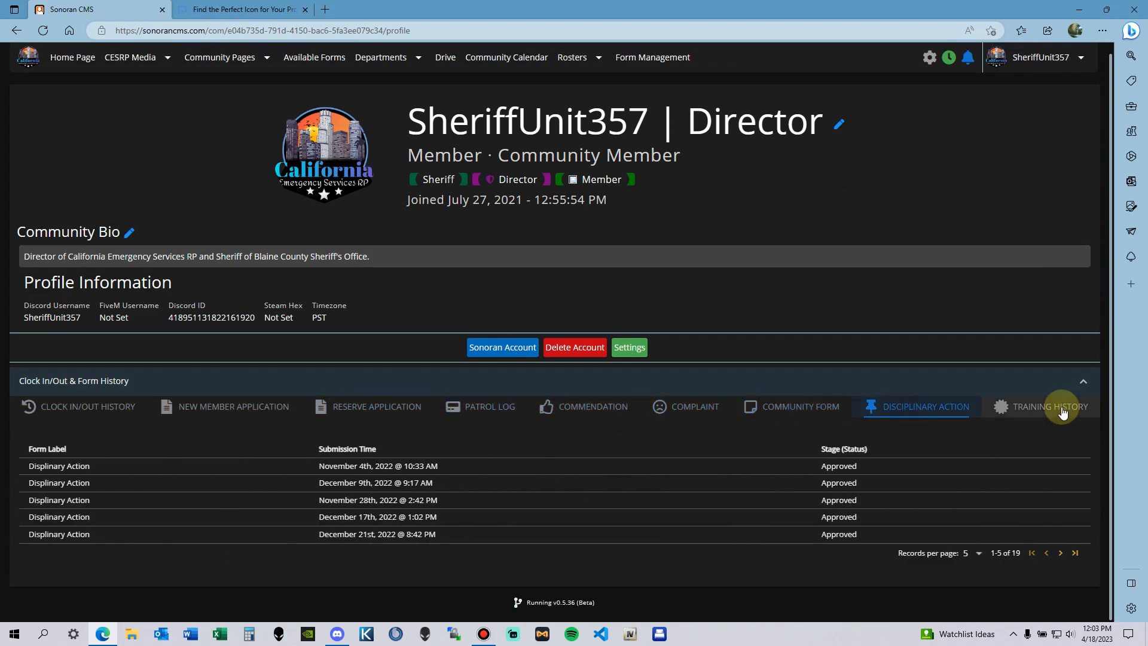
pyautogui.click(1063, 410)
pyautogui.click(335, 412)
pyautogui.click(213, 412)
pyautogui.click(117, 411)
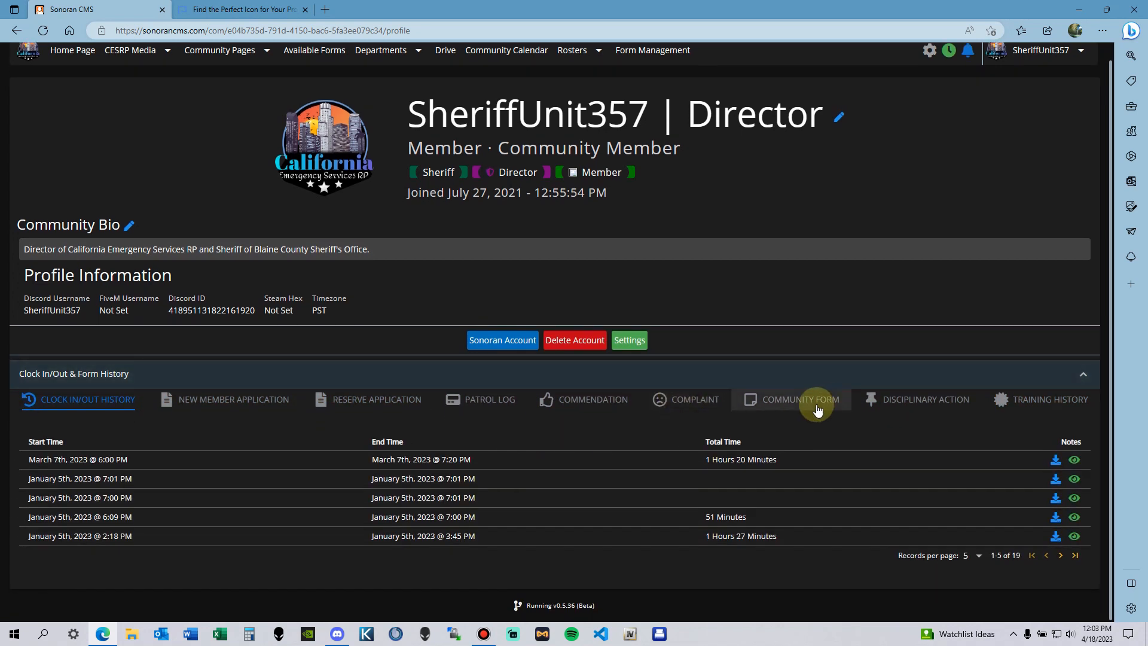
pyautogui.scroll(1, 818, 389)
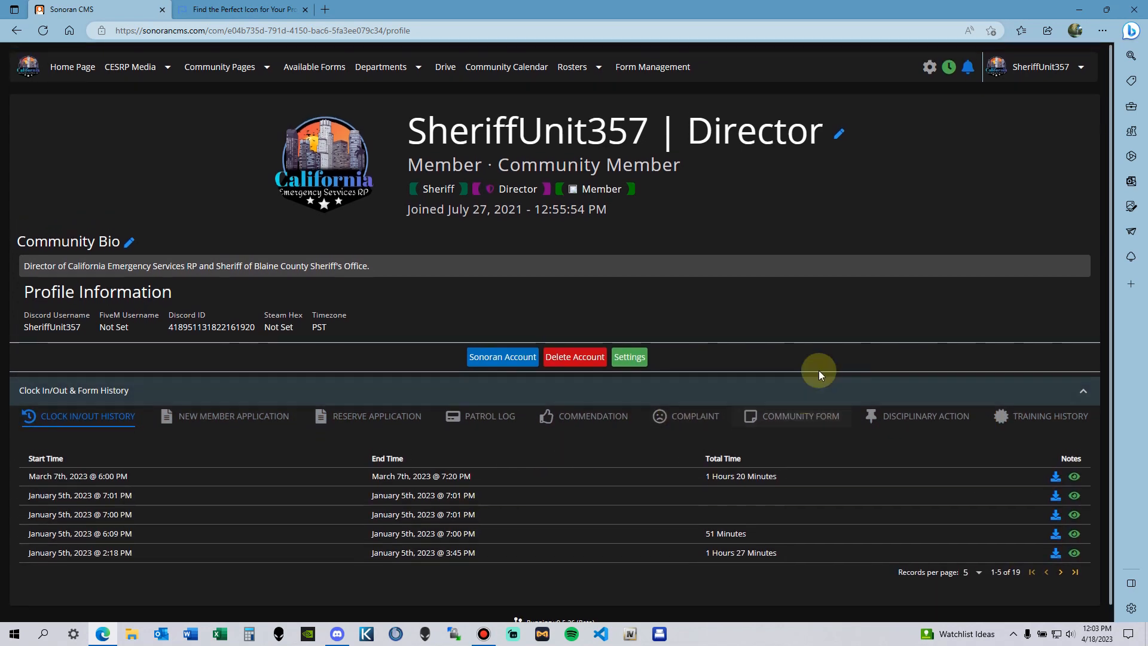
# Step: Show the Administrative Panel's user accounts as a list and open a member's profile from its row menu
pyautogui.click(931, 67)
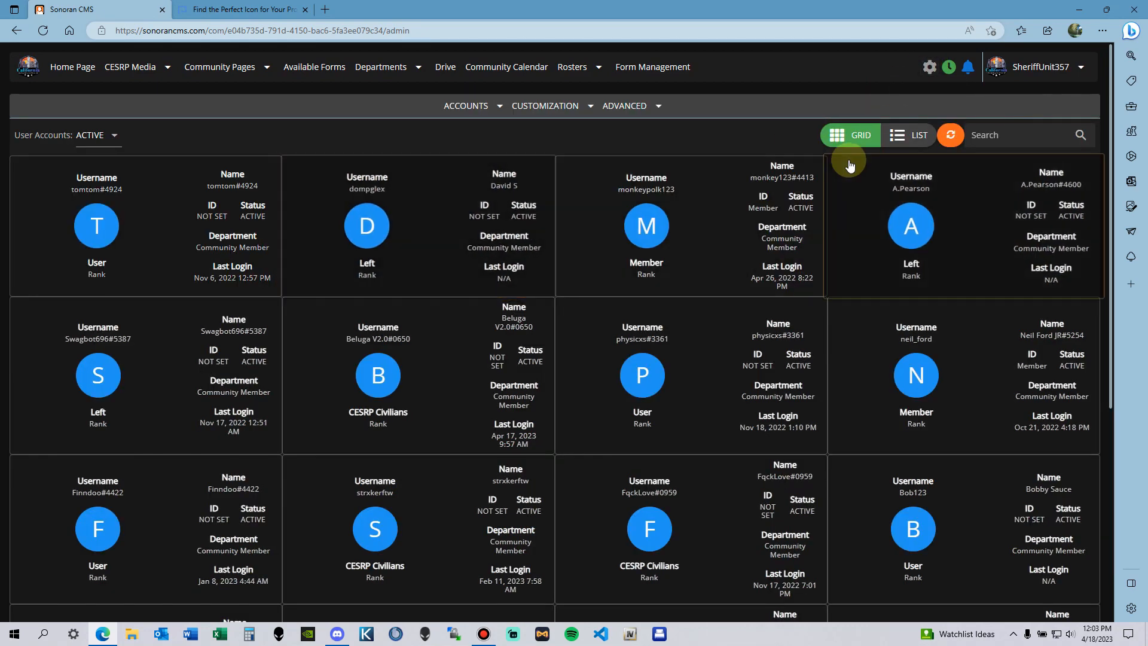
pyautogui.click(912, 127)
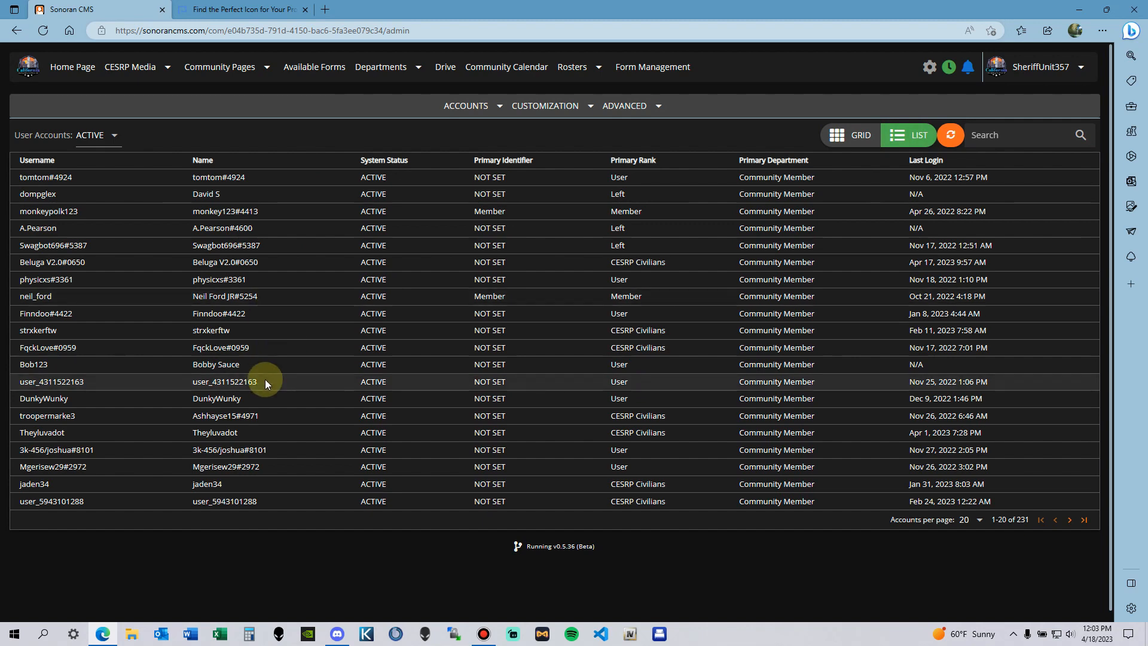
pyautogui.click(219, 382)
pyautogui.click(259, 410)
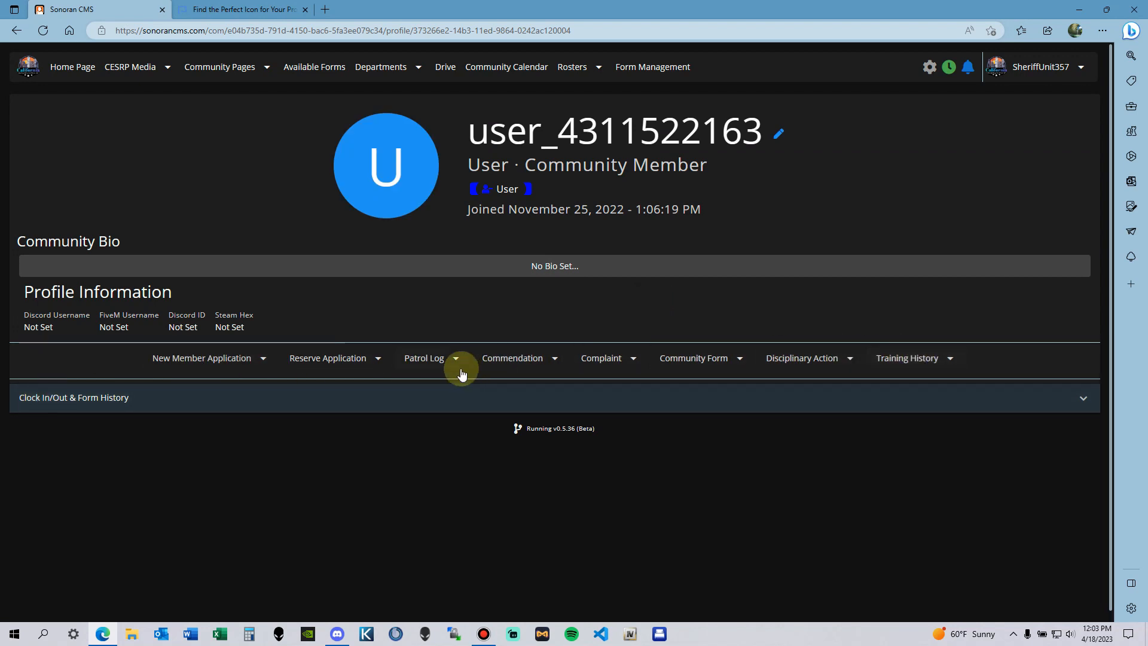
# Step: Browse this member's Training History, Community Form and Complaint form lists
pyautogui.click(934, 359)
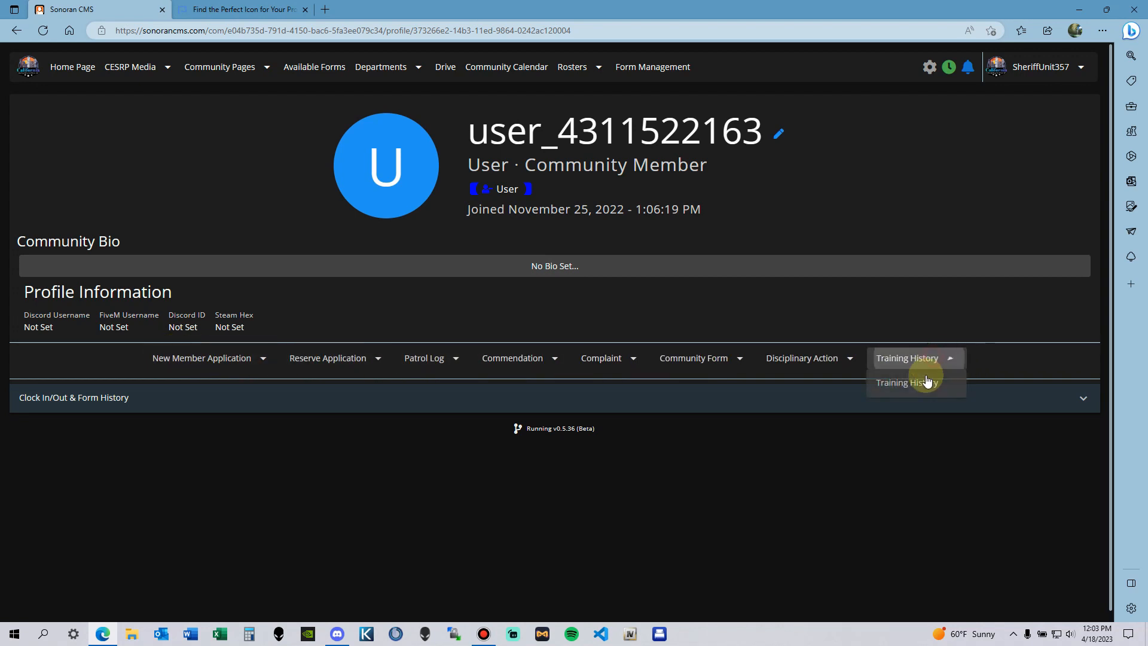
pyautogui.click(971, 313)
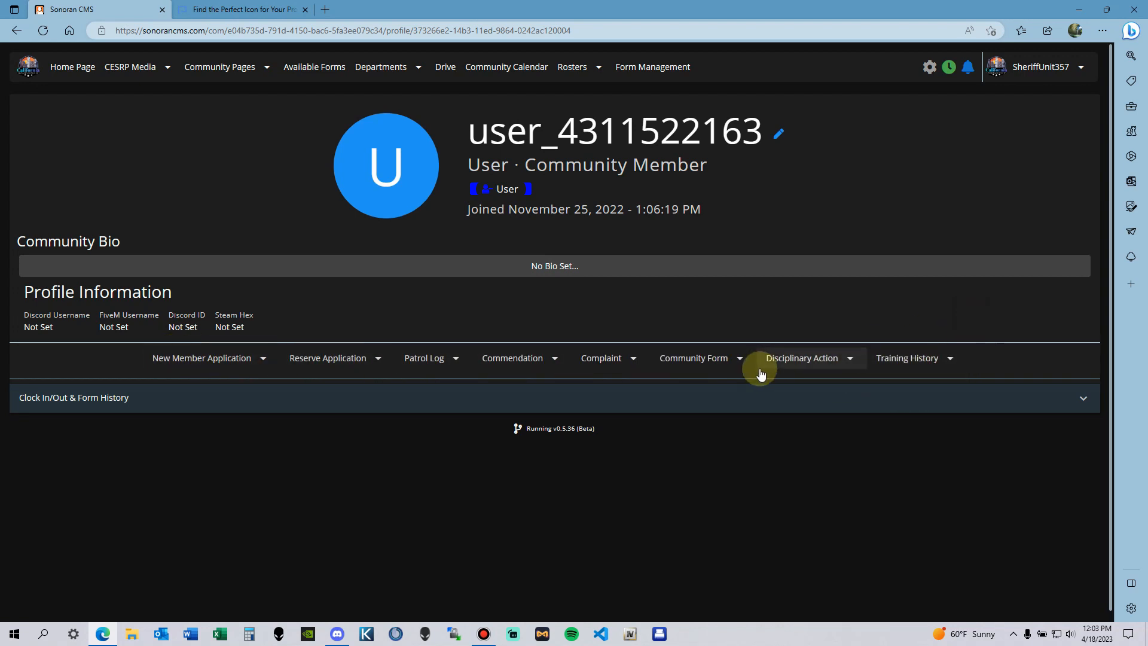
pyautogui.click(711, 360)
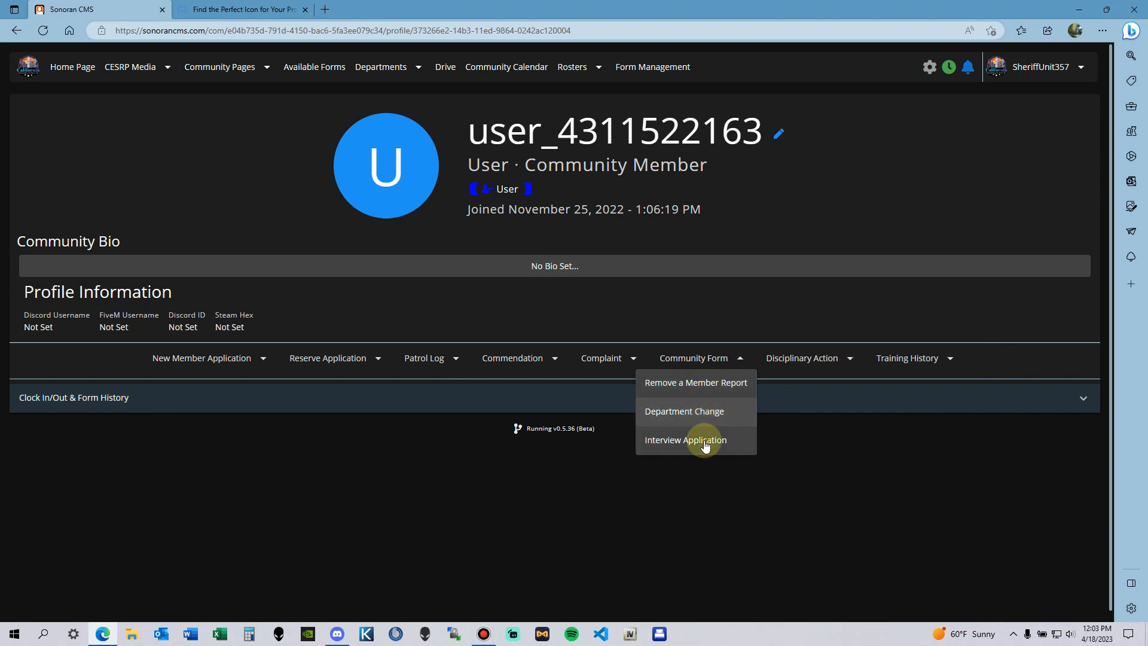
pyautogui.click(603, 359)
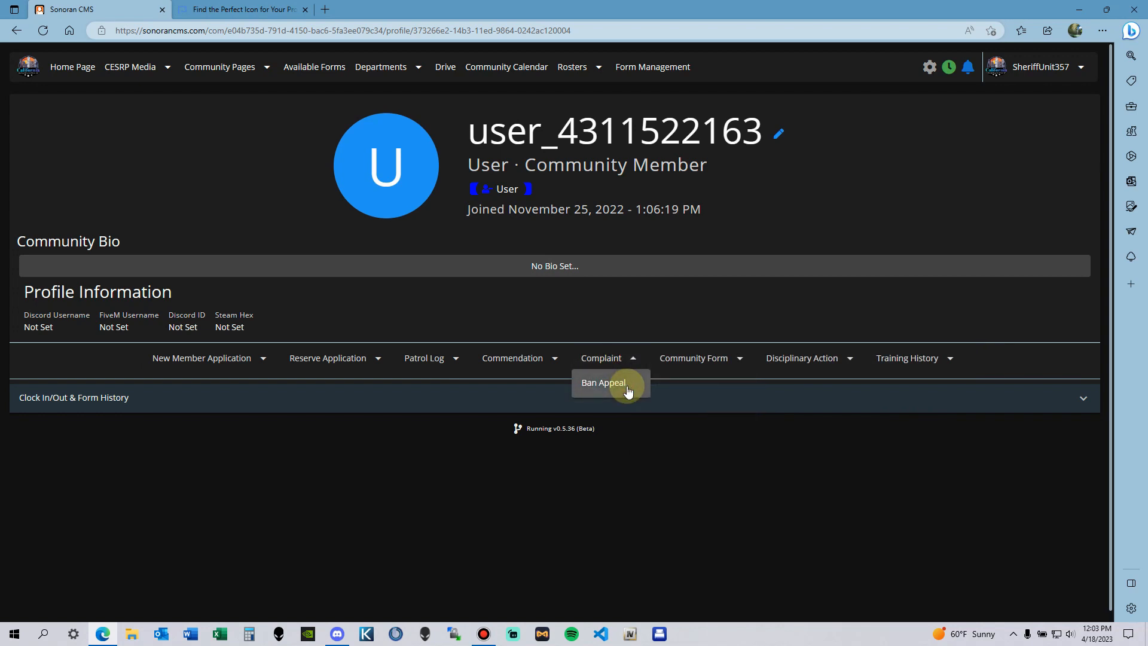
pyautogui.click(688, 359)
# Step: Start a Remove a Member Report for the member and scroll down to its Section II and Form Settings
pyautogui.click(703, 383)
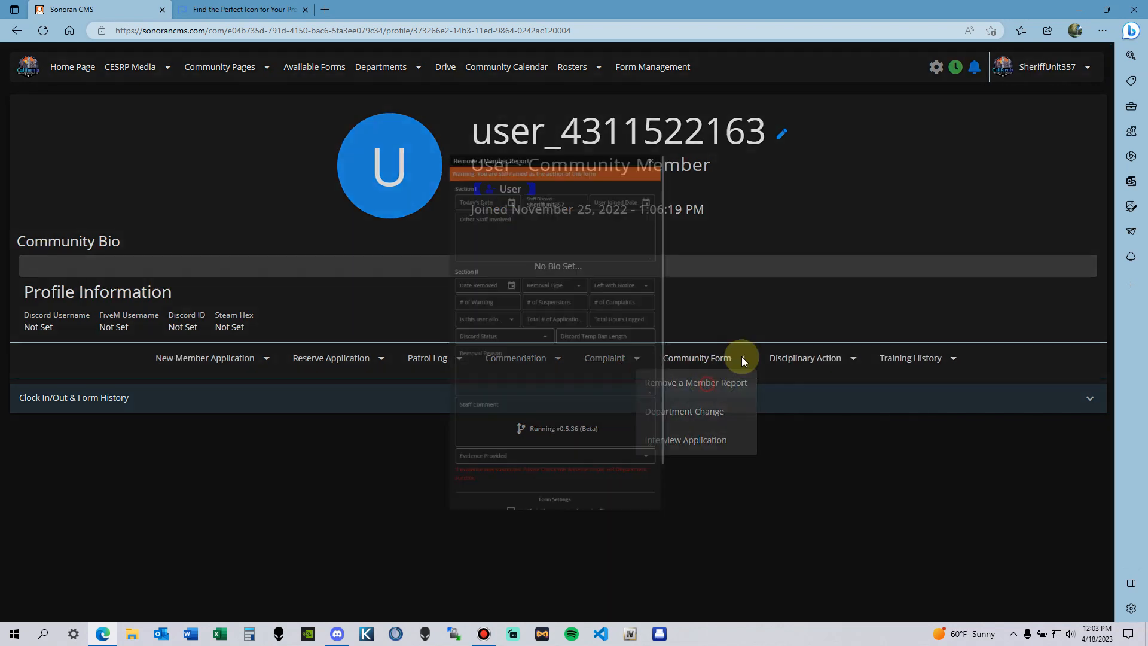
pyautogui.moveTo(412, 87); pyautogui.dragTo(640, 101)
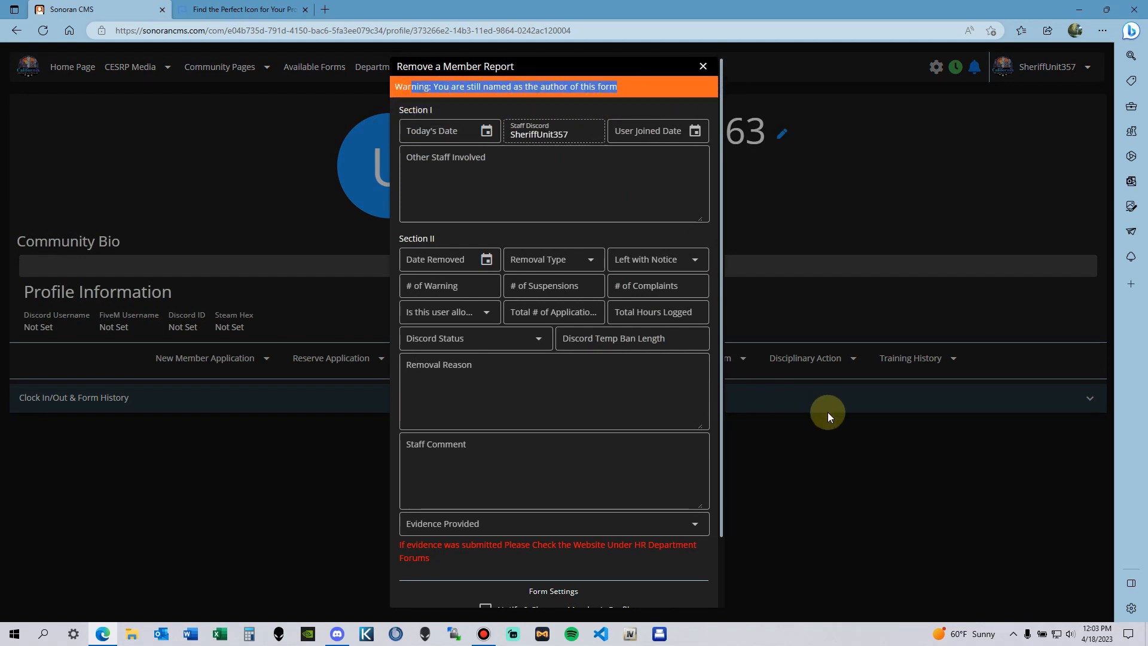
pyautogui.scroll(-2, 550, 541)
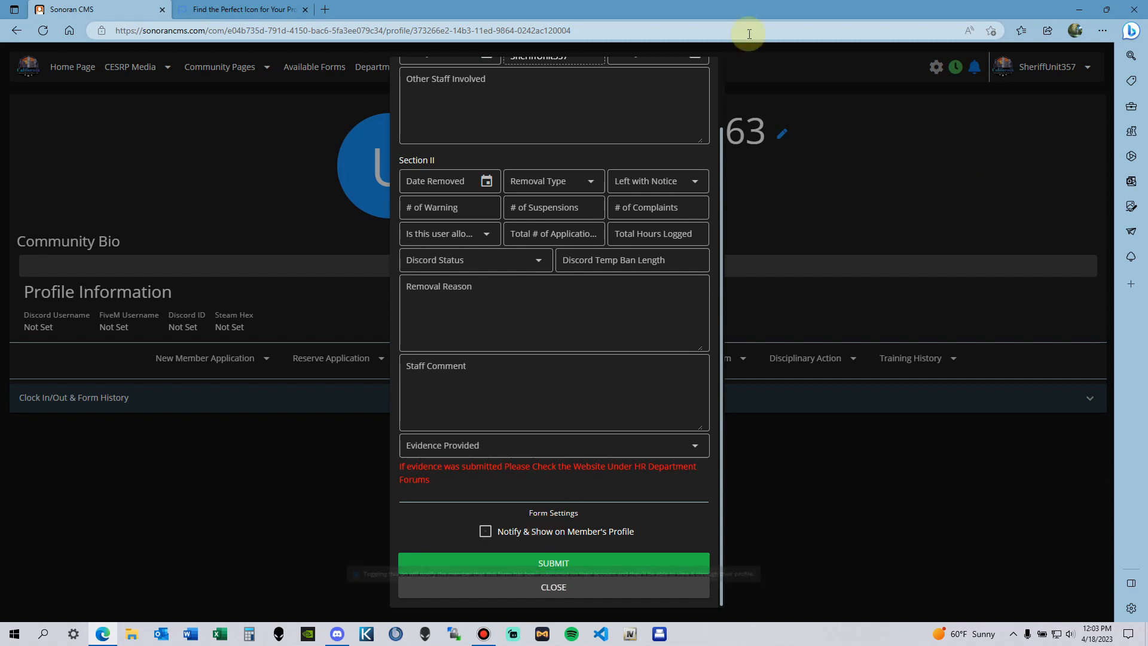
# Step: Close the removal form and check each of the user's form-history tabs, ending on clock in/out
pyautogui.click(587, 587)
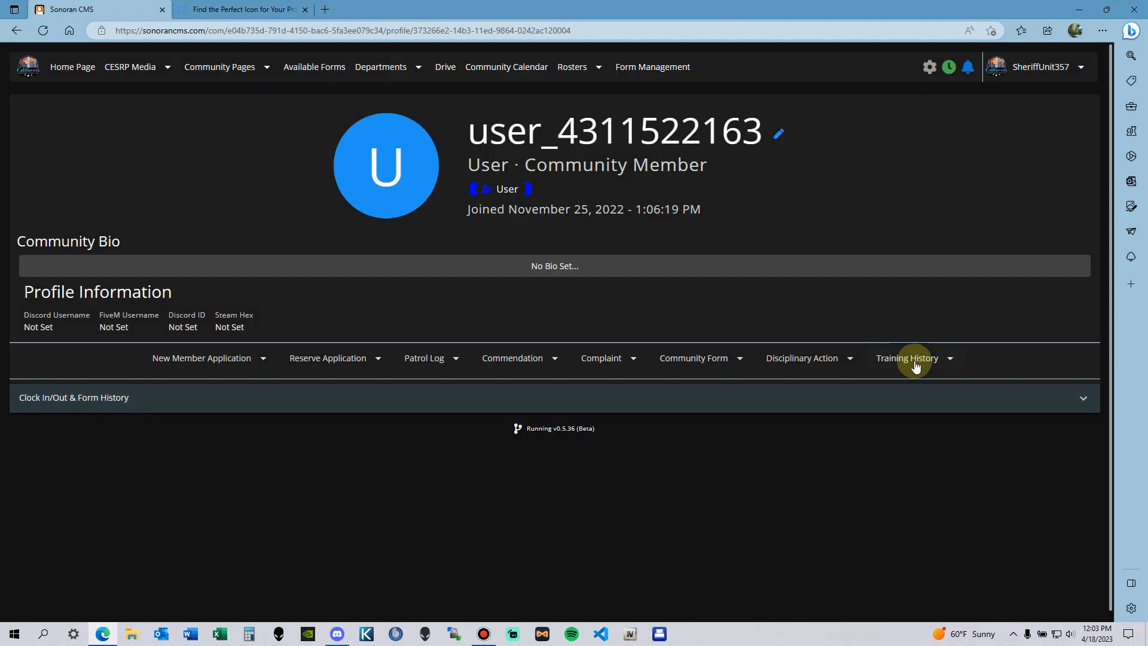
pyautogui.click(909, 399)
pyautogui.click(233, 413)
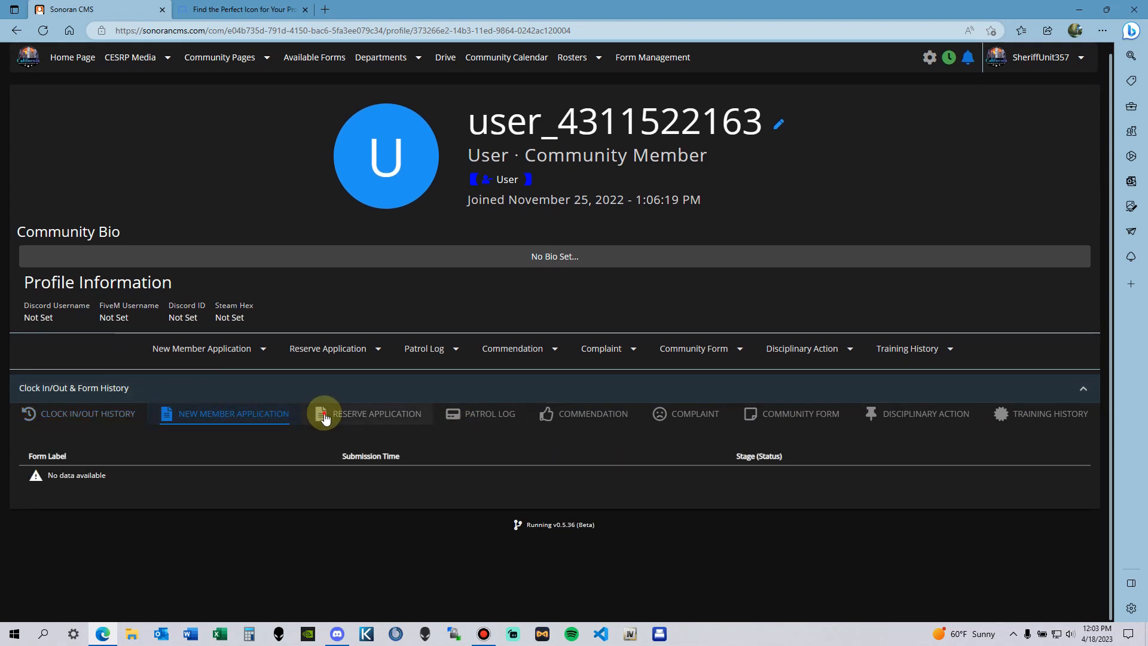
pyautogui.click(323, 411)
pyautogui.click(486, 411)
pyautogui.click(595, 411)
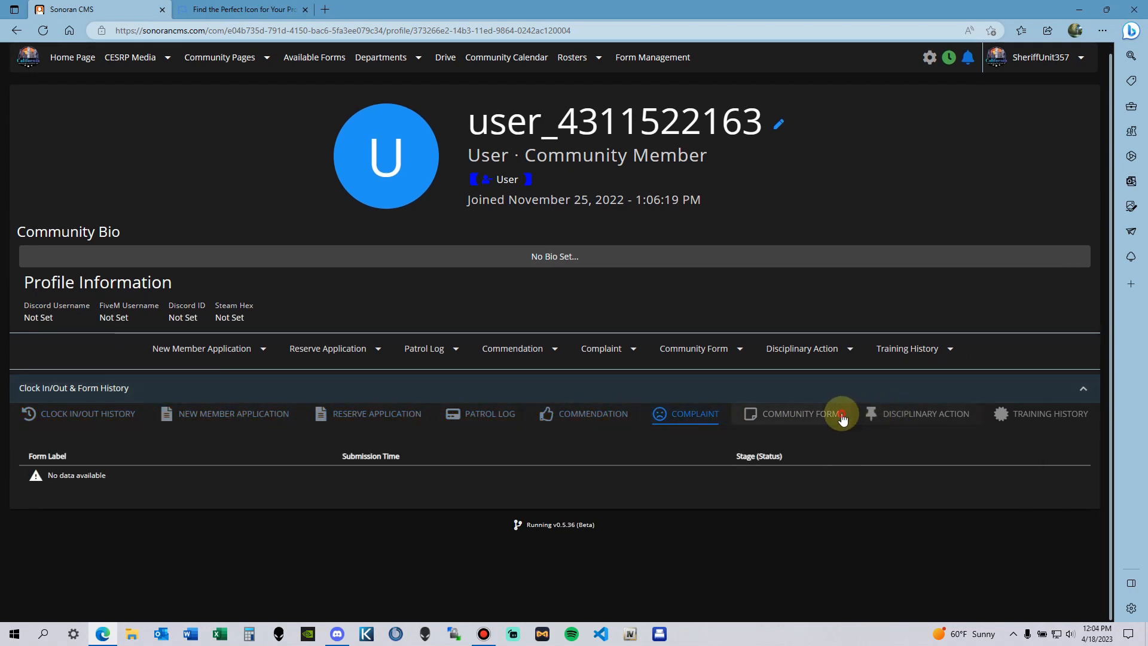
pyautogui.click(841, 415)
pyautogui.click(1037, 414)
pyautogui.click(927, 416)
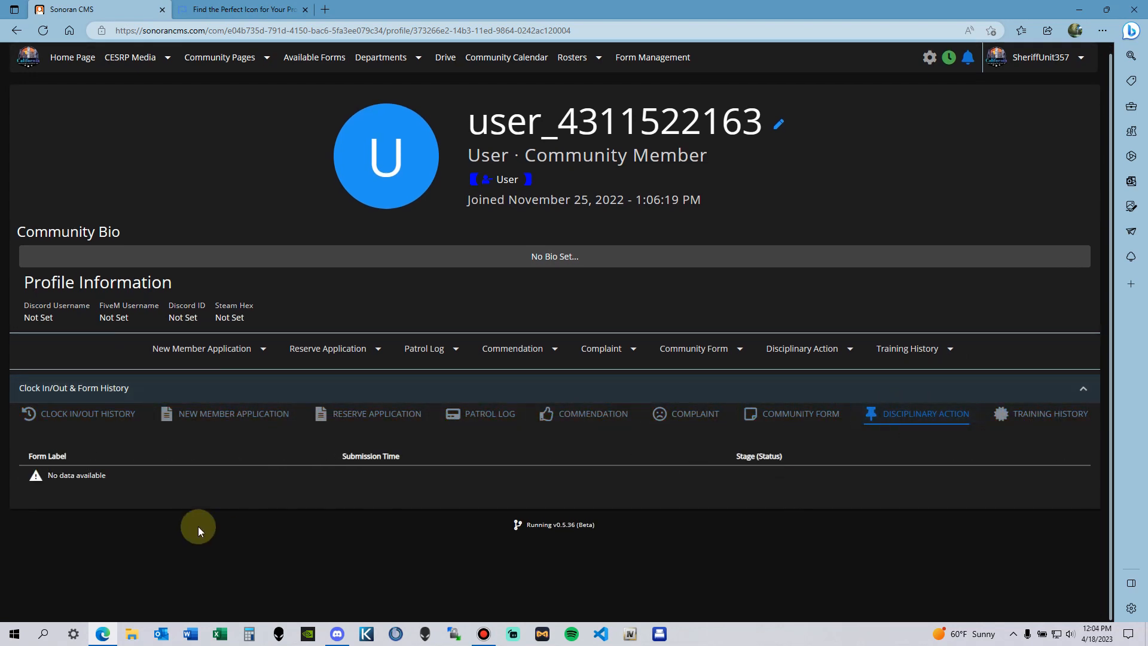
pyautogui.click(824, 406)
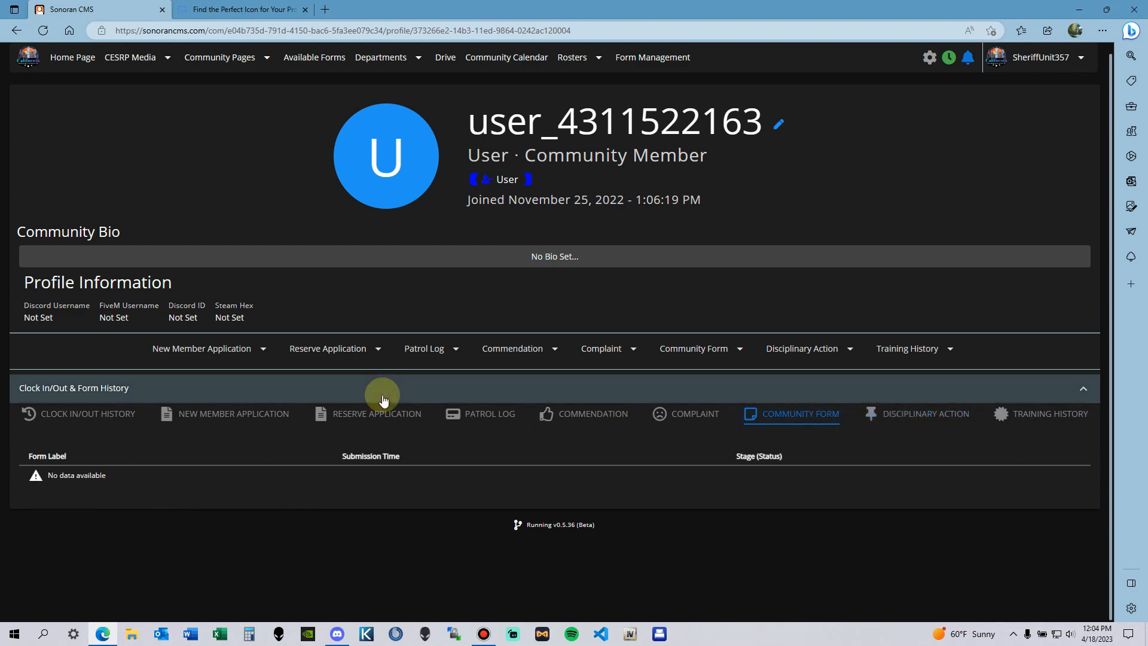
pyautogui.click(367, 412)
pyautogui.click(114, 413)
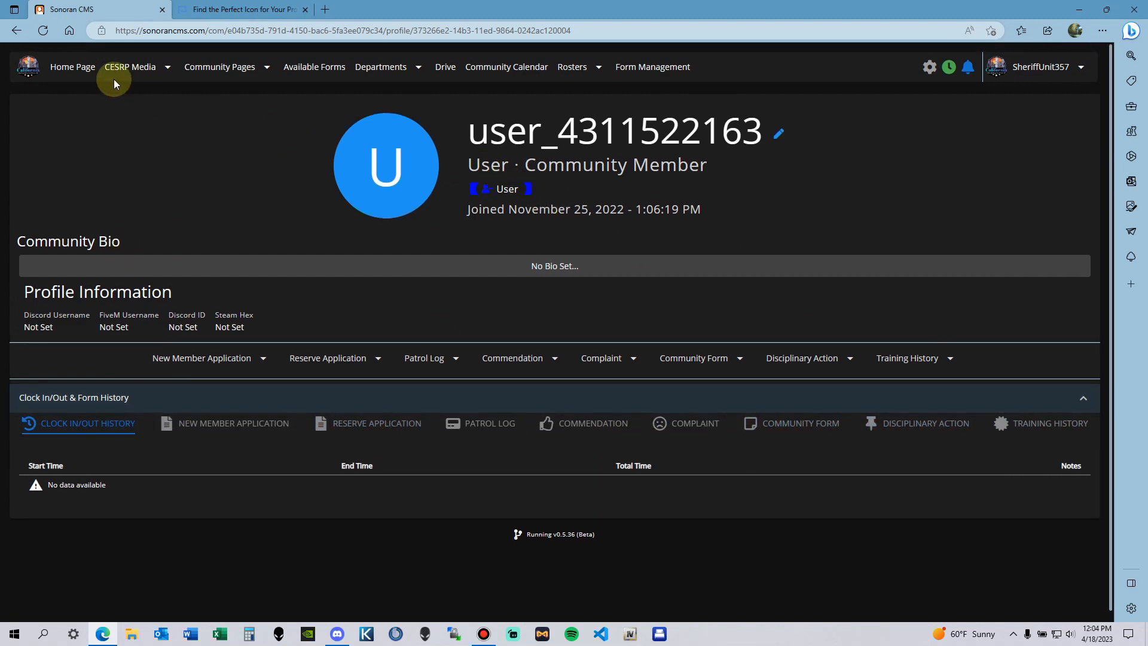
# Step: Go to the community Home Page
pyautogui.click(73, 58)
pyautogui.scroll(-3, 755, 358)
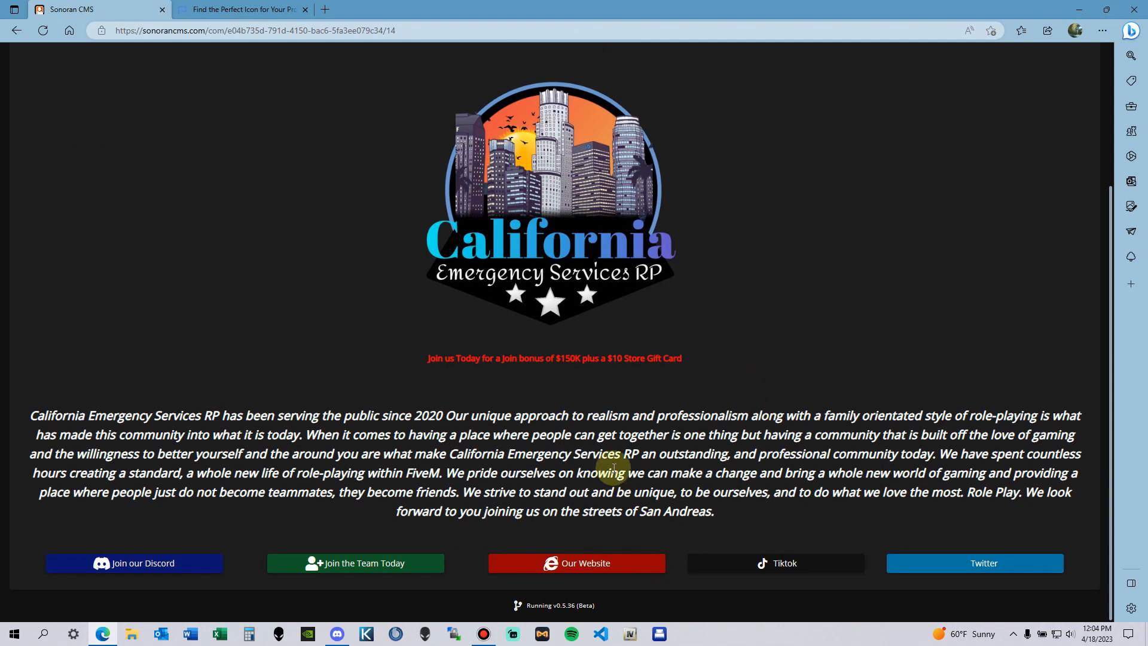
pyautogui.scroll(3, 613, 468)
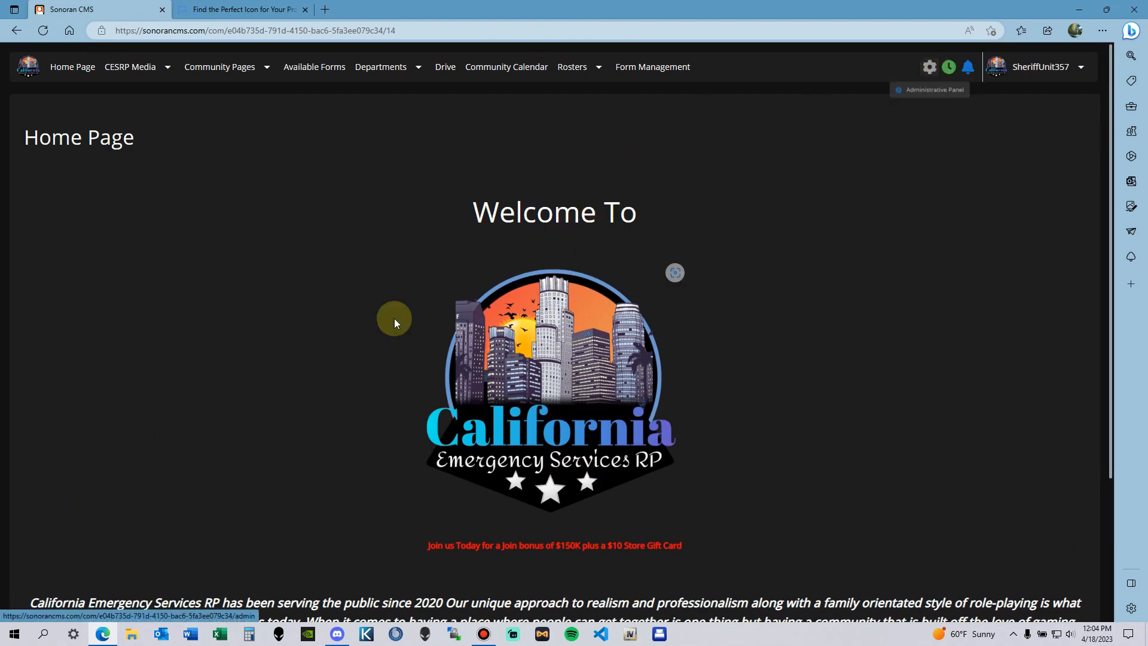
# Step: Open the Custom Page Editor from the Administrative Panel's Customization options
pyautogui.click(938, 68)
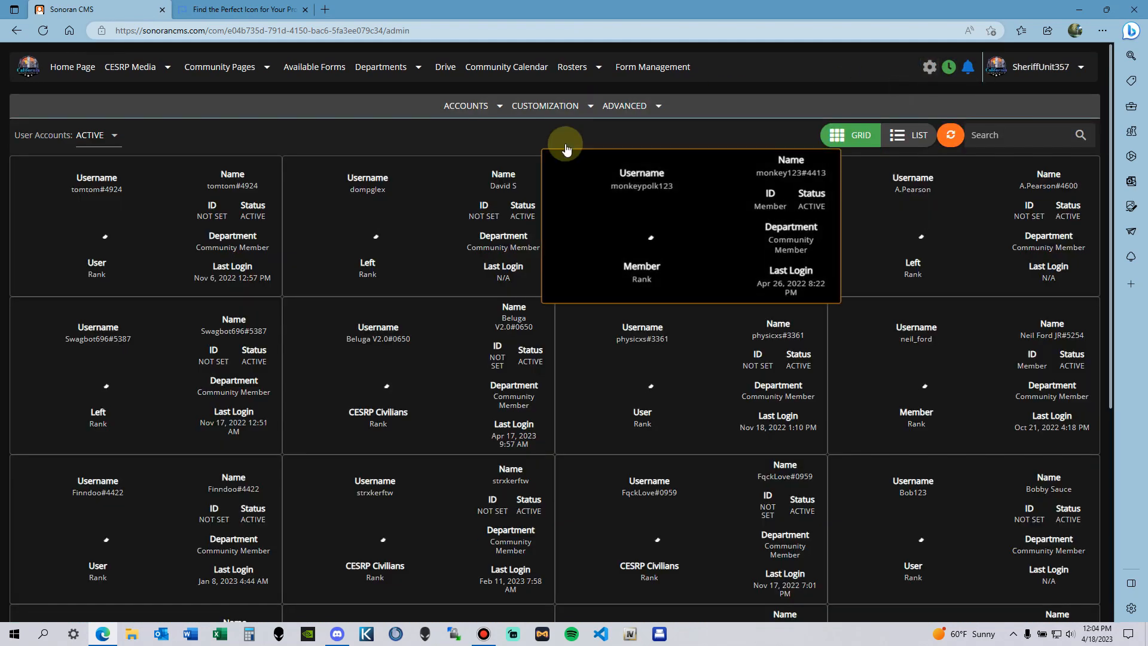
pyautogui.click(565, 106)
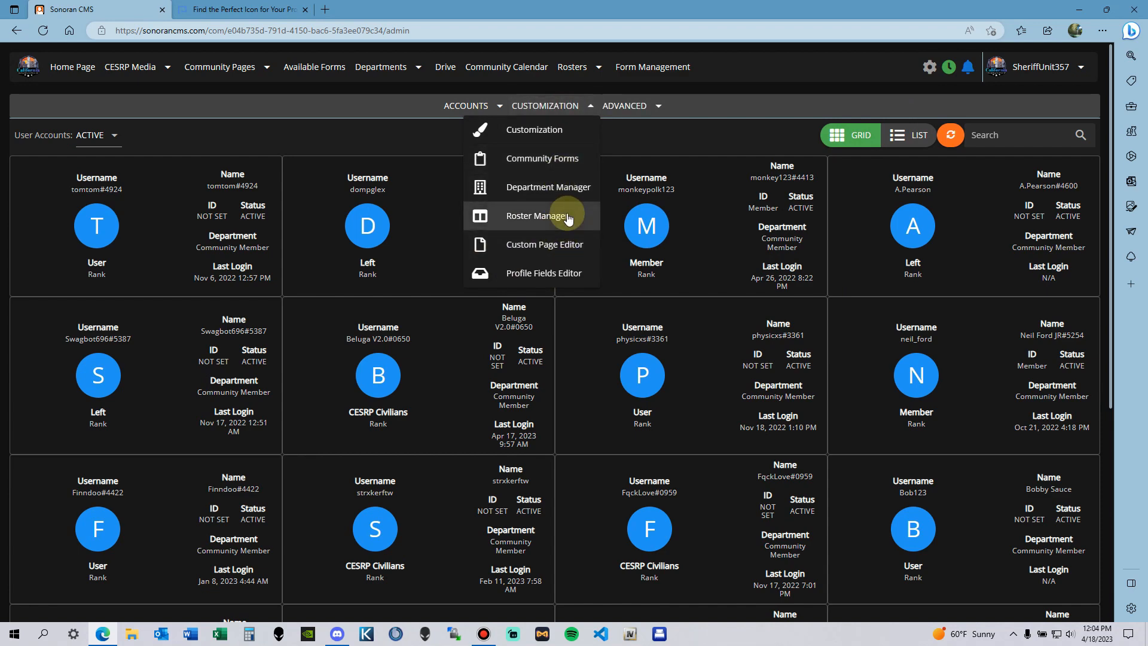
pyautogui.click(562, 253)
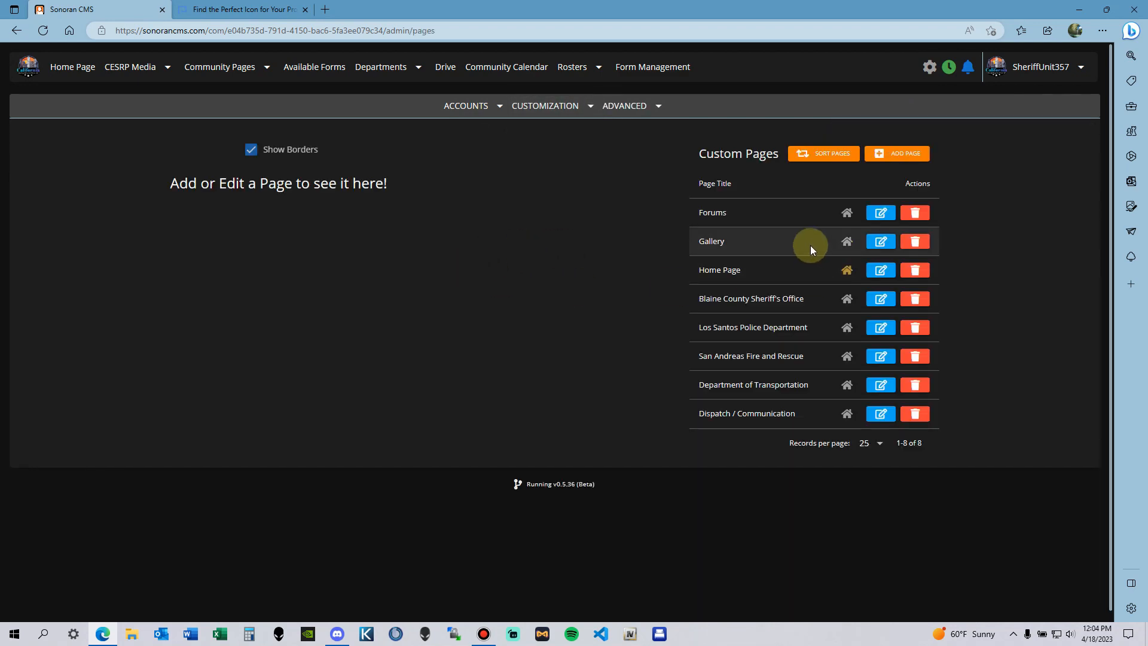
# Step: Review the Home Page in the page editor, then cancel back to the custom pages list
pyautogui.click(827, 269)
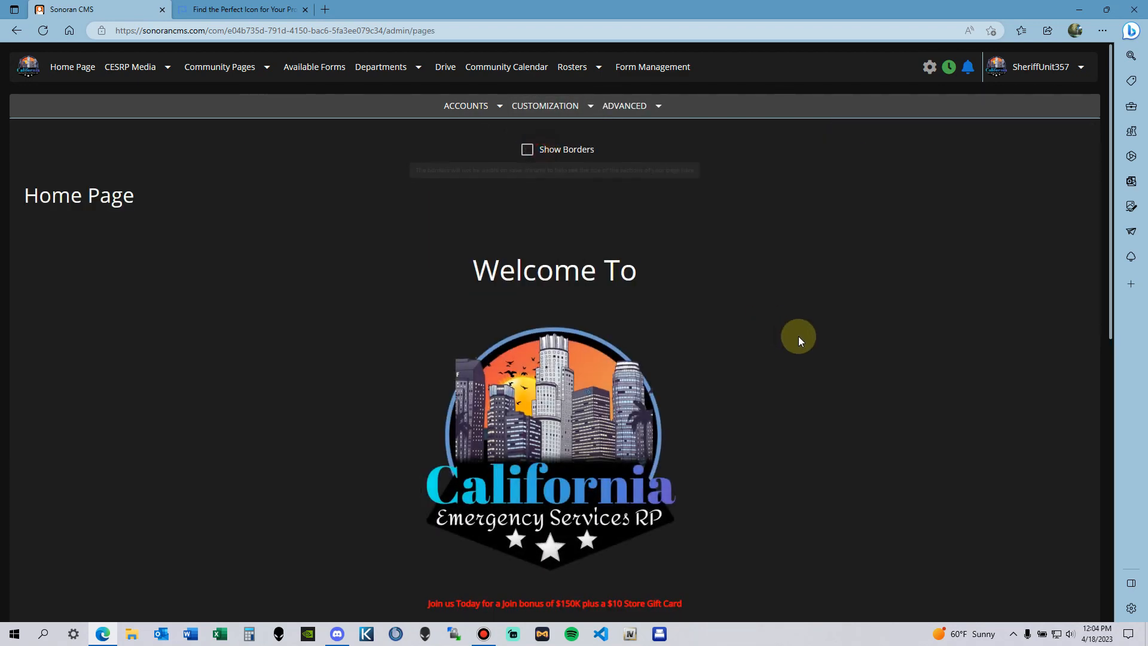
pyautogui.scroll(-8, 799, 335)
pyautogui.scroll(4, 752, 381)
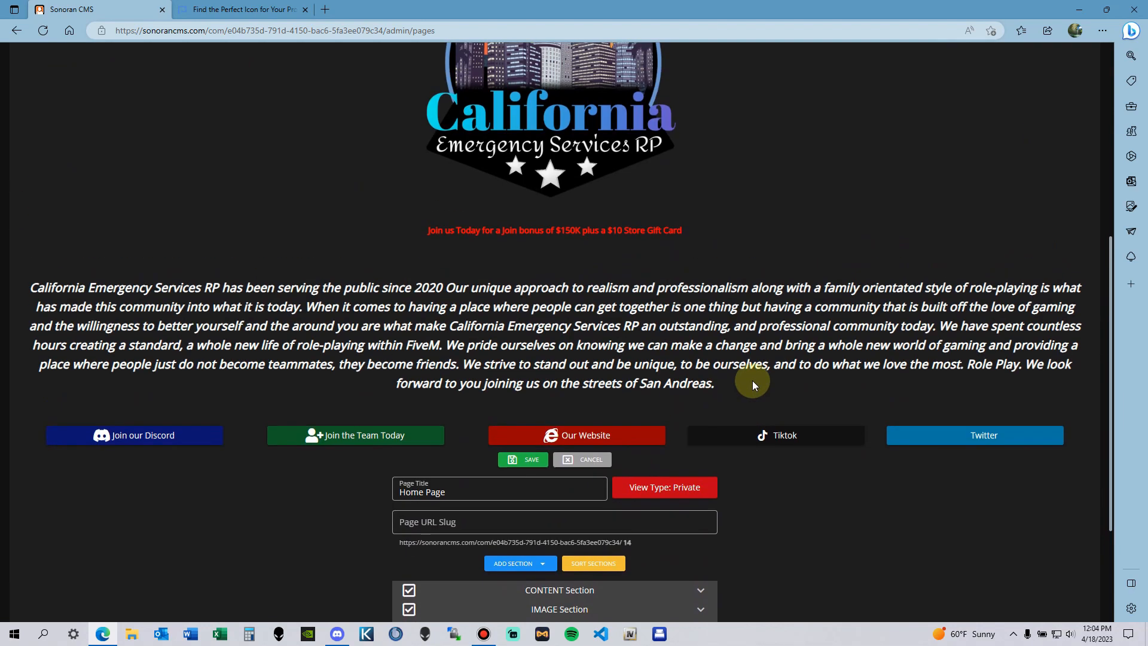
pyautogui.scroll(-5, 742, 362)
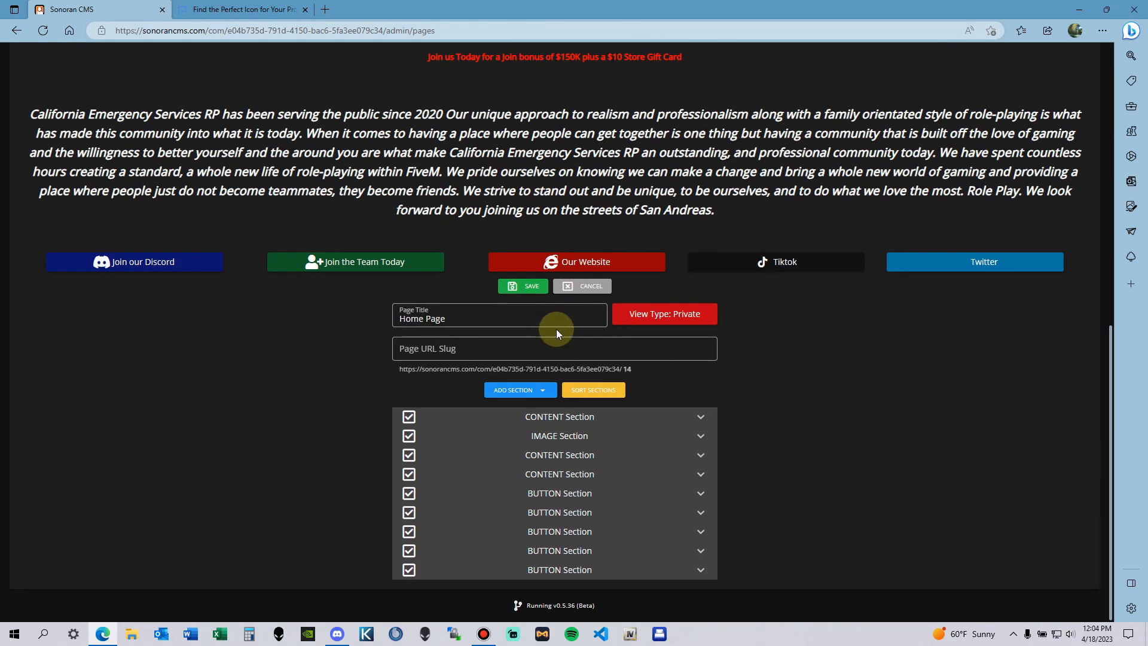
pyautogui.scroll(8, 519, 458)
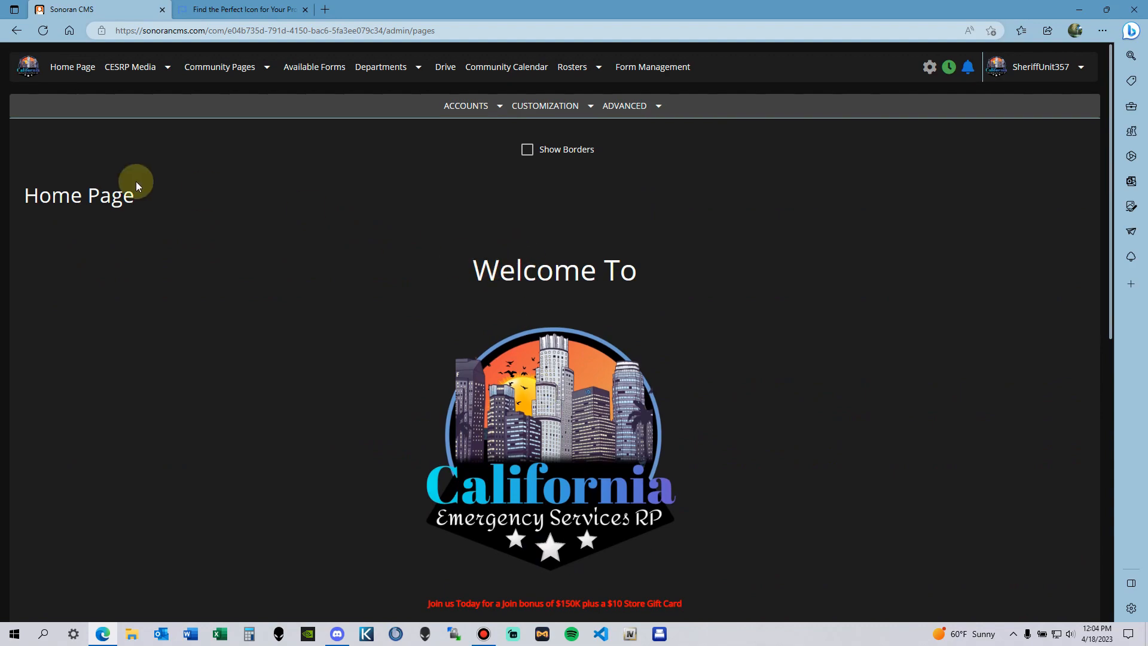
pyautogui.scroll(-4, 646, 223)
pyautogui.scroll(-4, 685, 314)
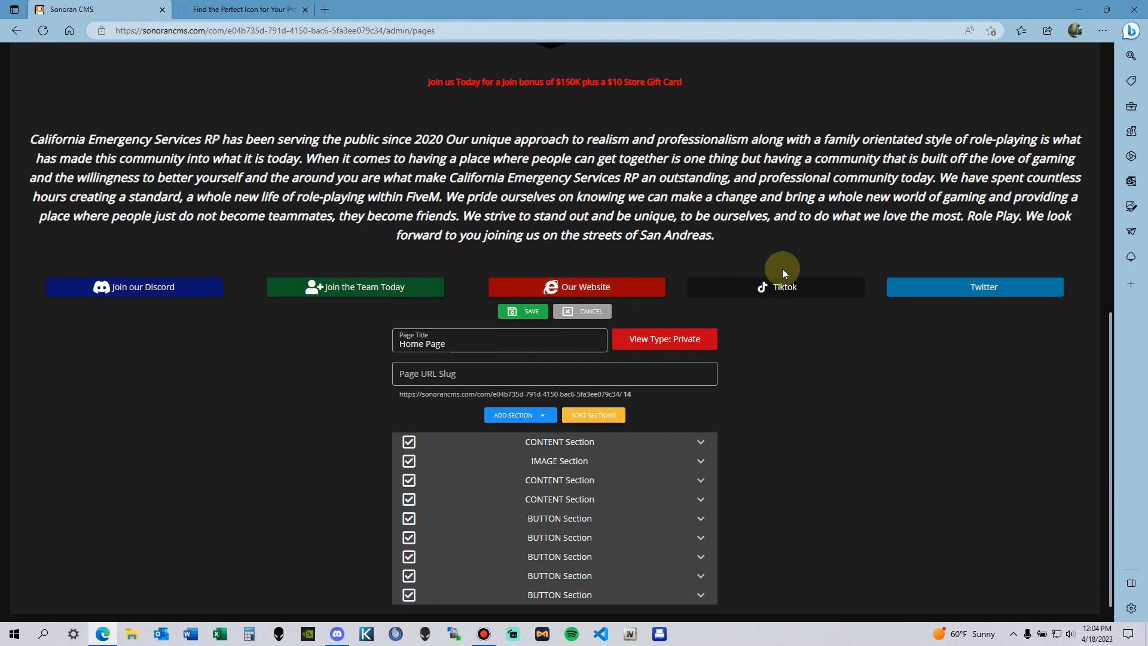
pyautogui.scroll(8, 616, 433)
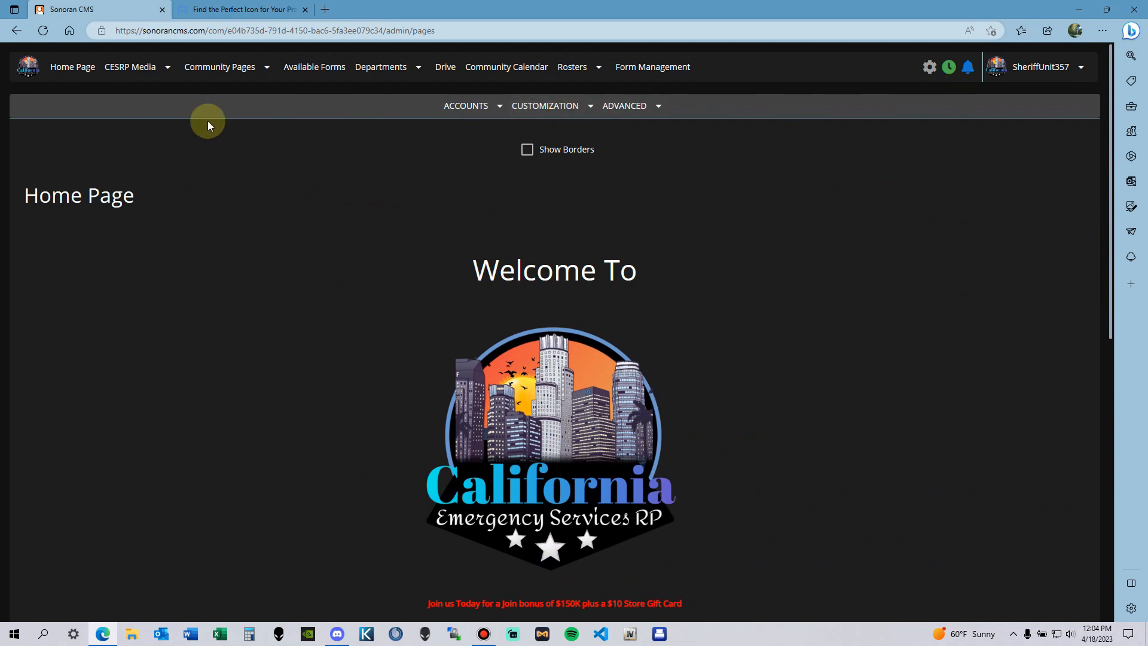
pyautogui.click(554, 107)
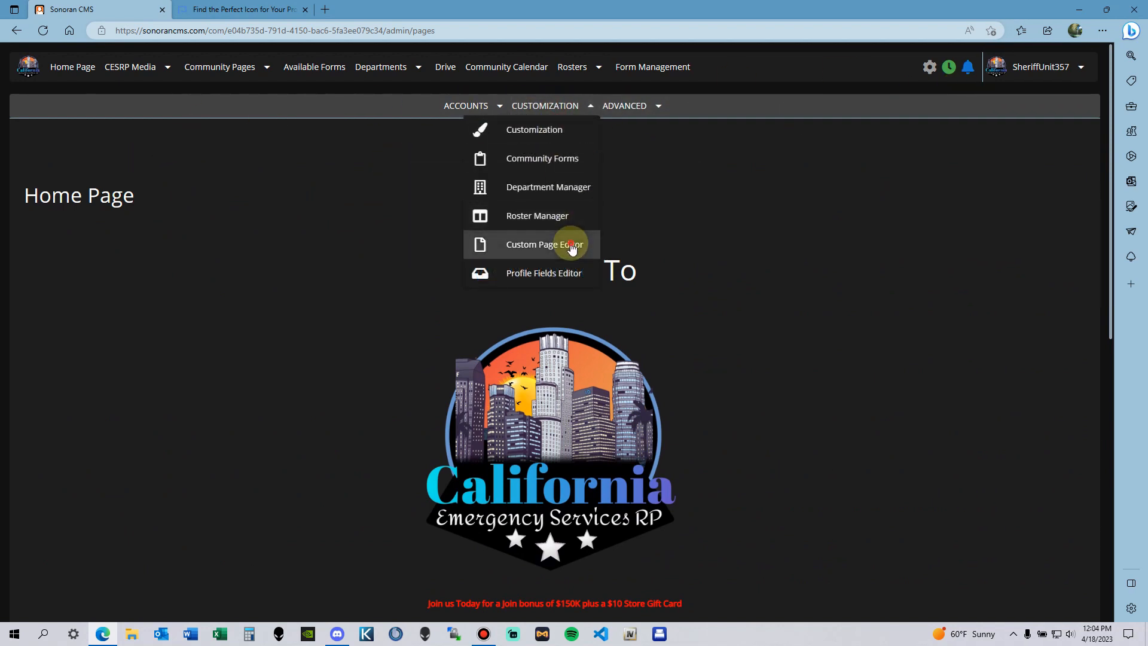
pyautogui.click(571, 245)
pyautogui.click(546, 108)
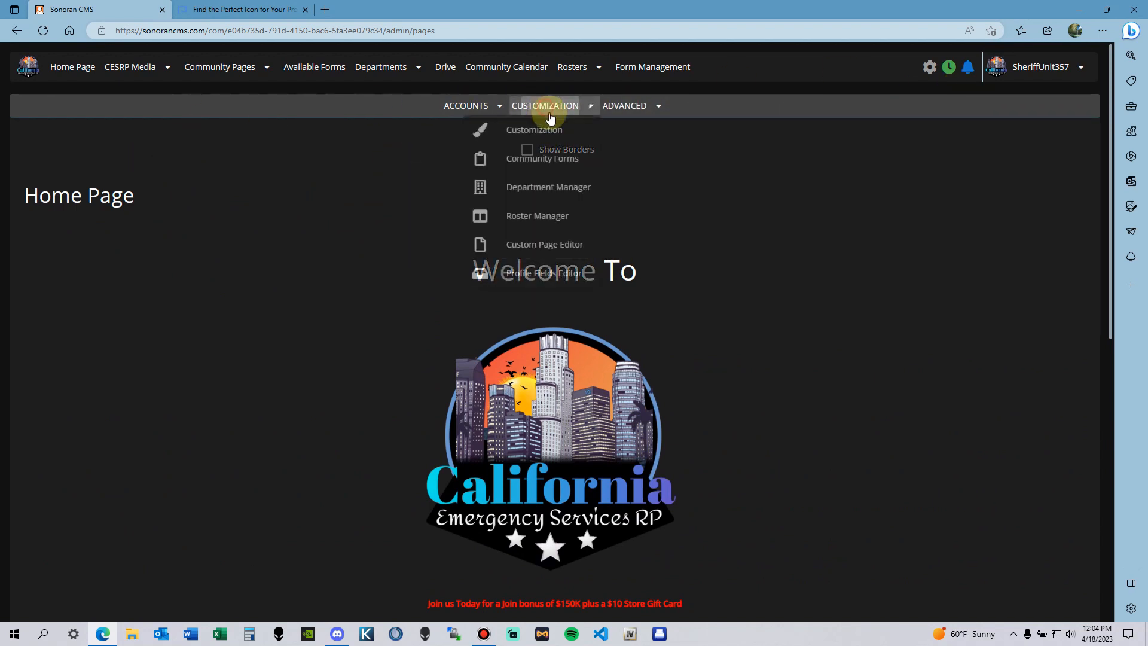
pyautogui.click(569, 240)
pyautogui.scroll(-9, 653, 332)
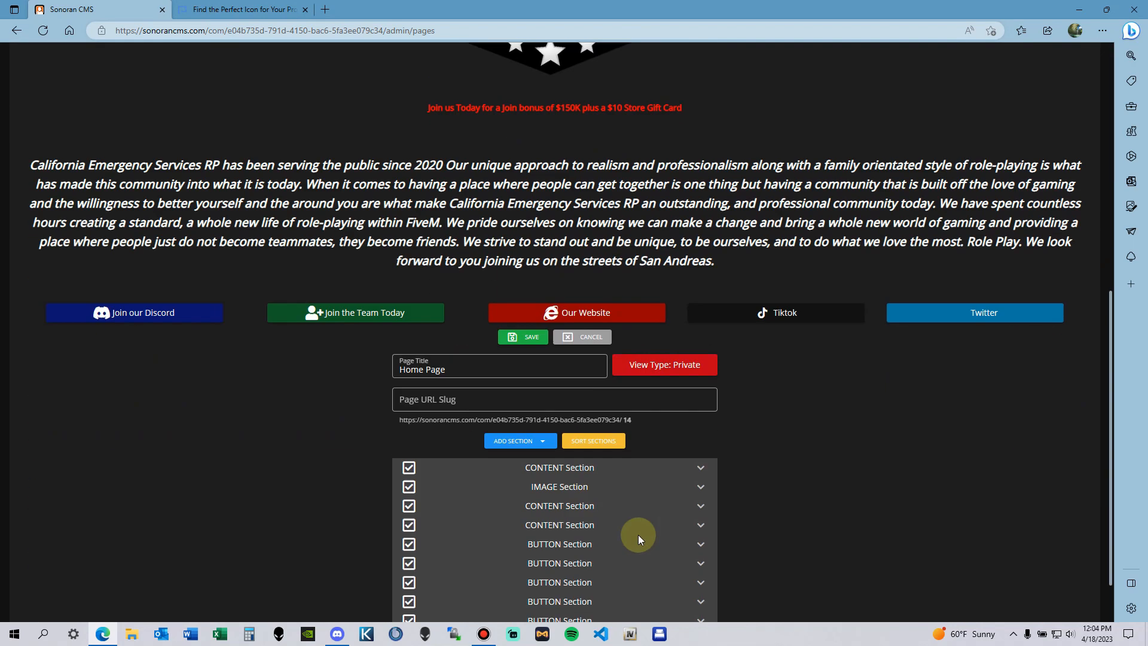
pyautogui.click(584, 287)
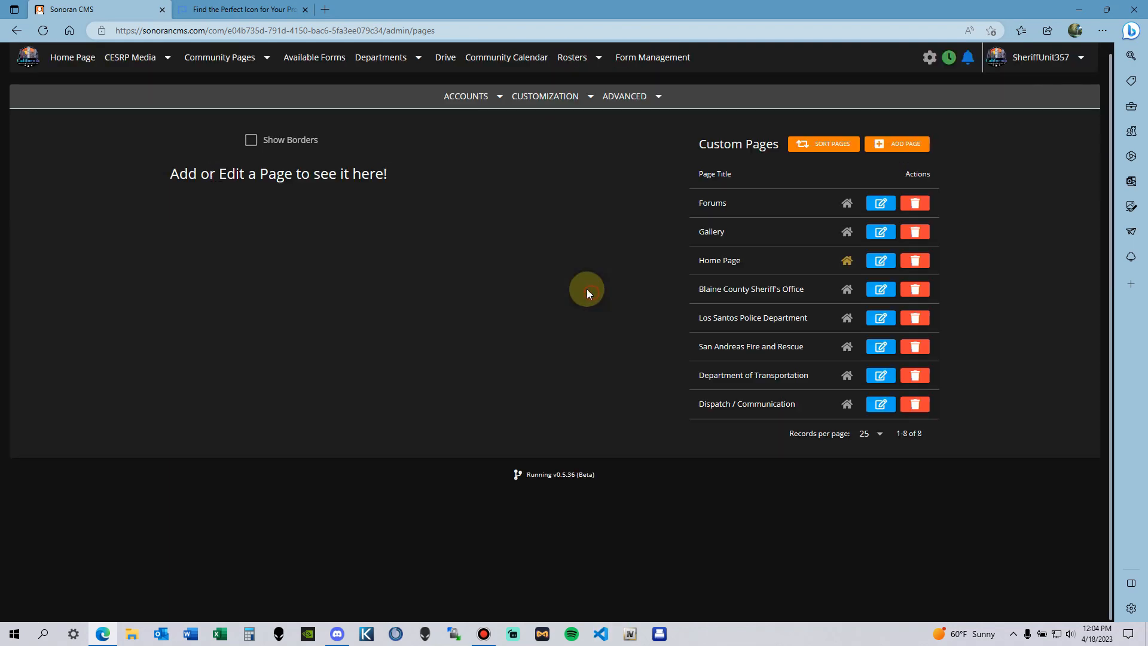
# Step: Briefly make Blaine County Sheriff's Office the dashboard, restore Home Page, and preview the sheriff's page editor
pyautogui.click(847, 290)
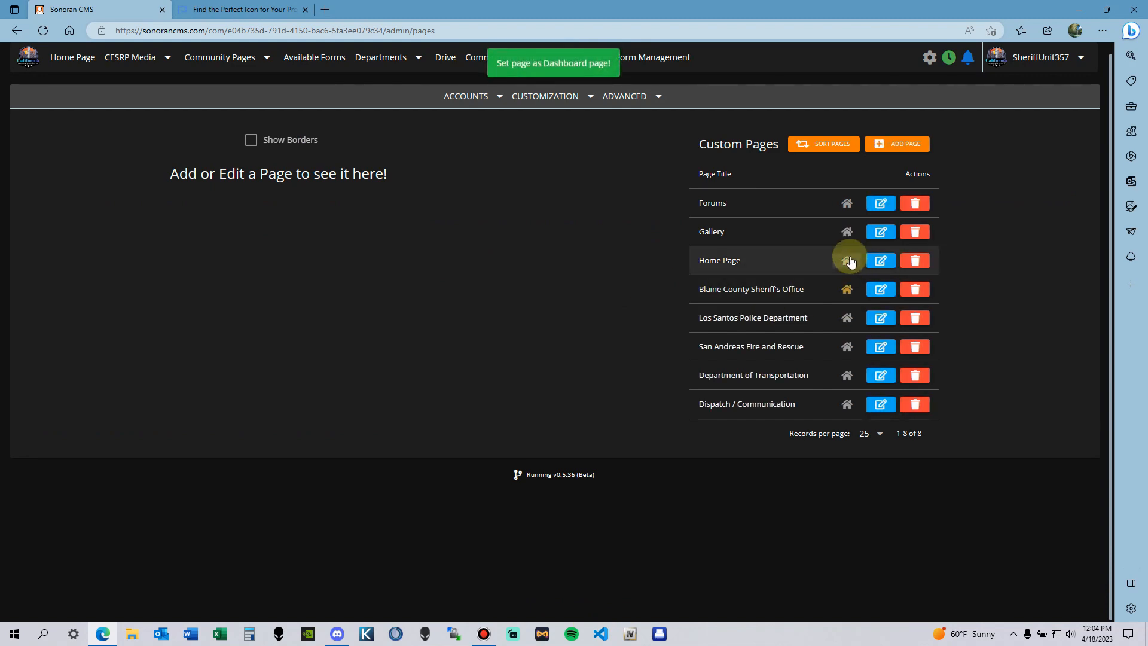
pyautogui.click(847, 260)
pyautogui.click(881, 292)
pyautogui.scroll(-15, 802, 323)
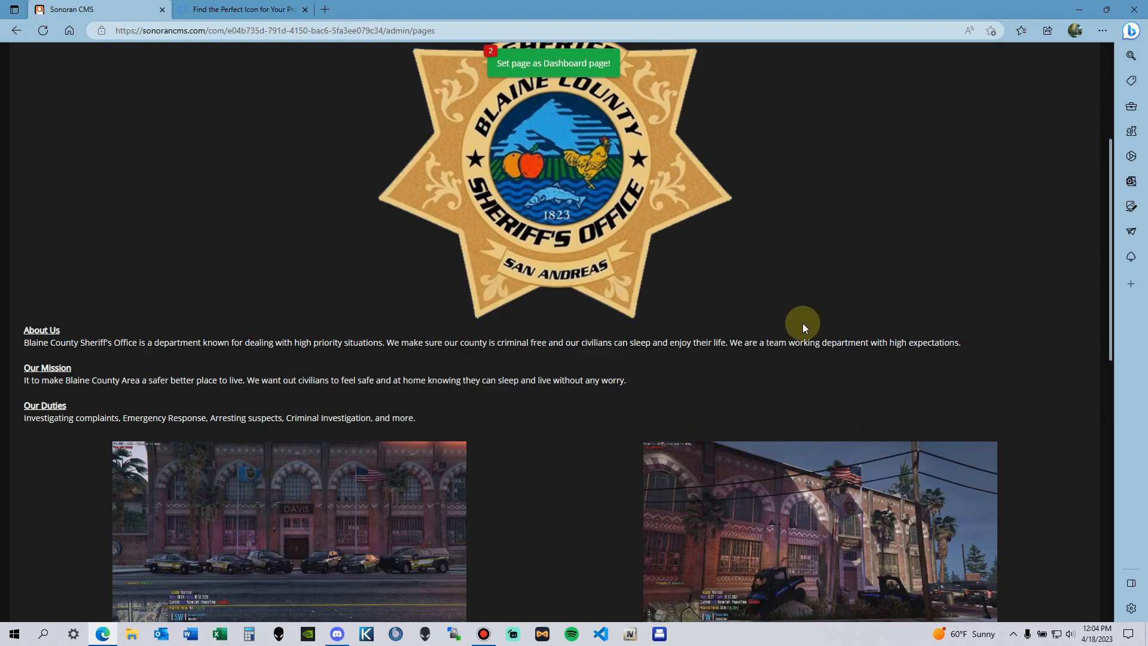
pyautogui.scroll(-4, 891, 392)
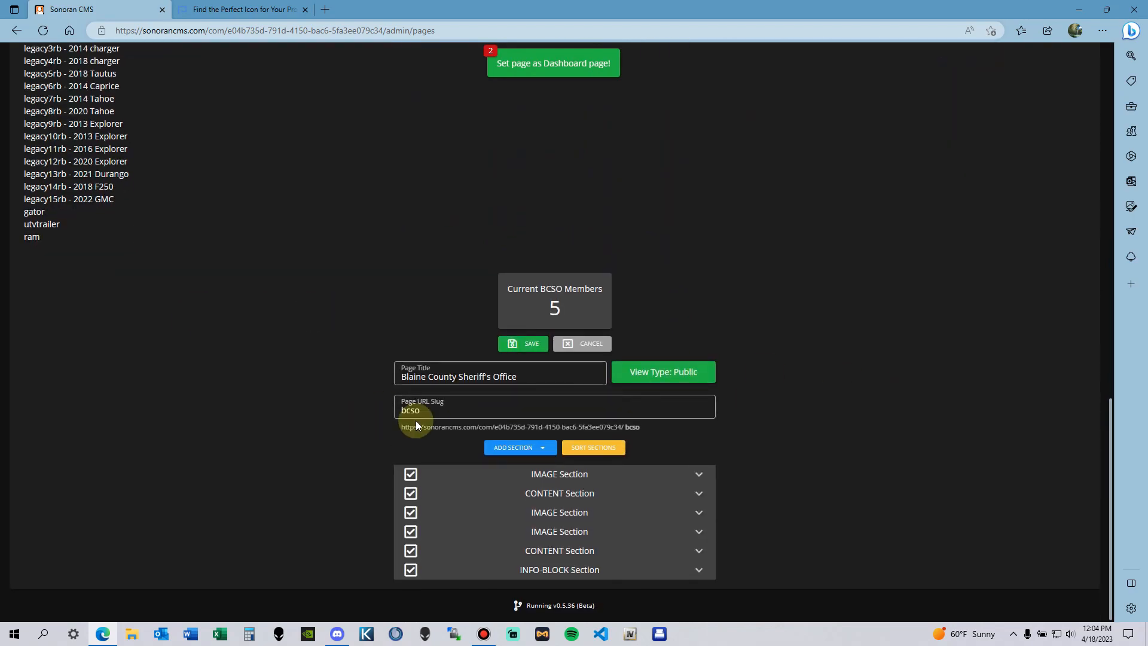
pyautogui.scroll(15, 673, 390)
pyautogui.scroll(-15, 602, 349)
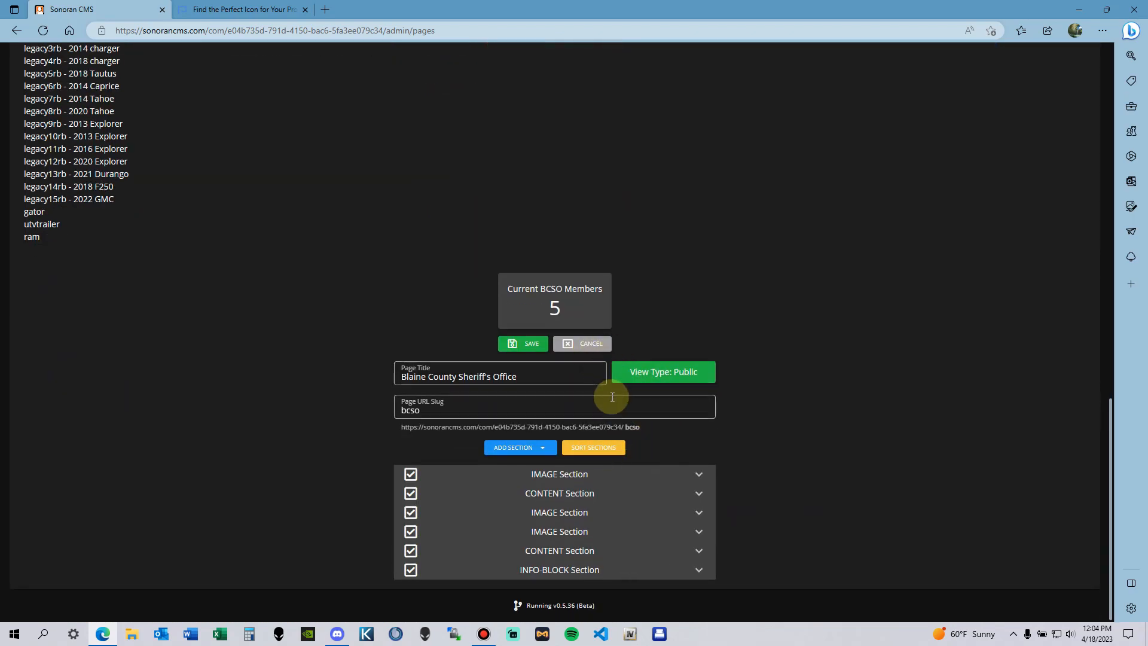
pyautogui.click(599, 346)
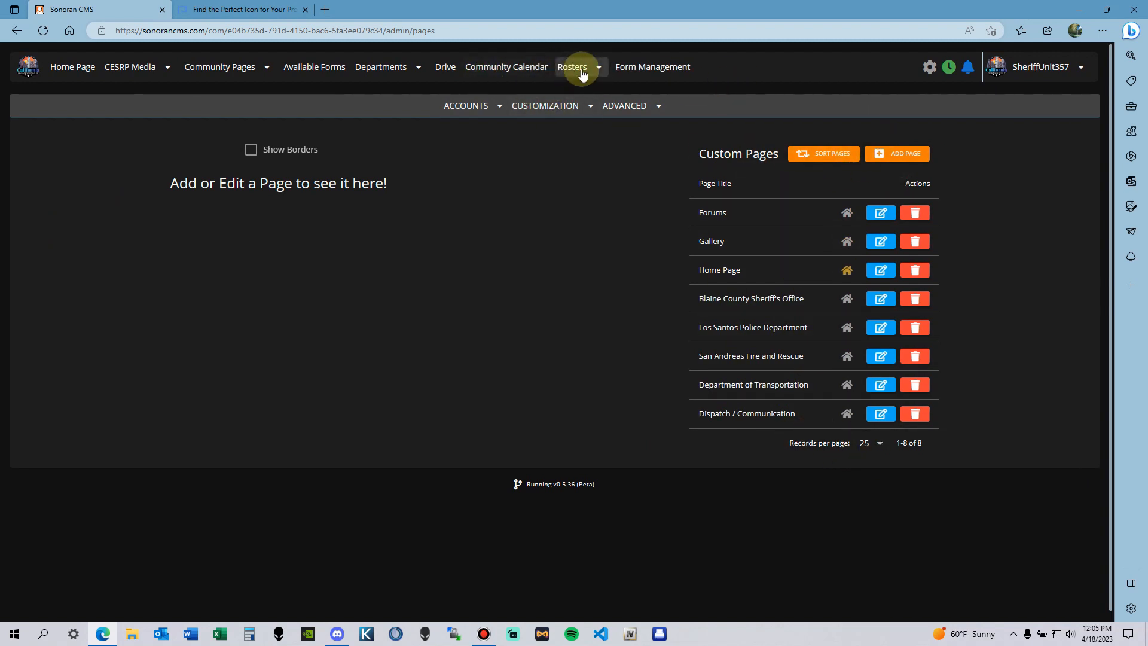
# Step: Open the Gallery page from the community pages menu and scroll through it
pyautogui.click(245, 68)
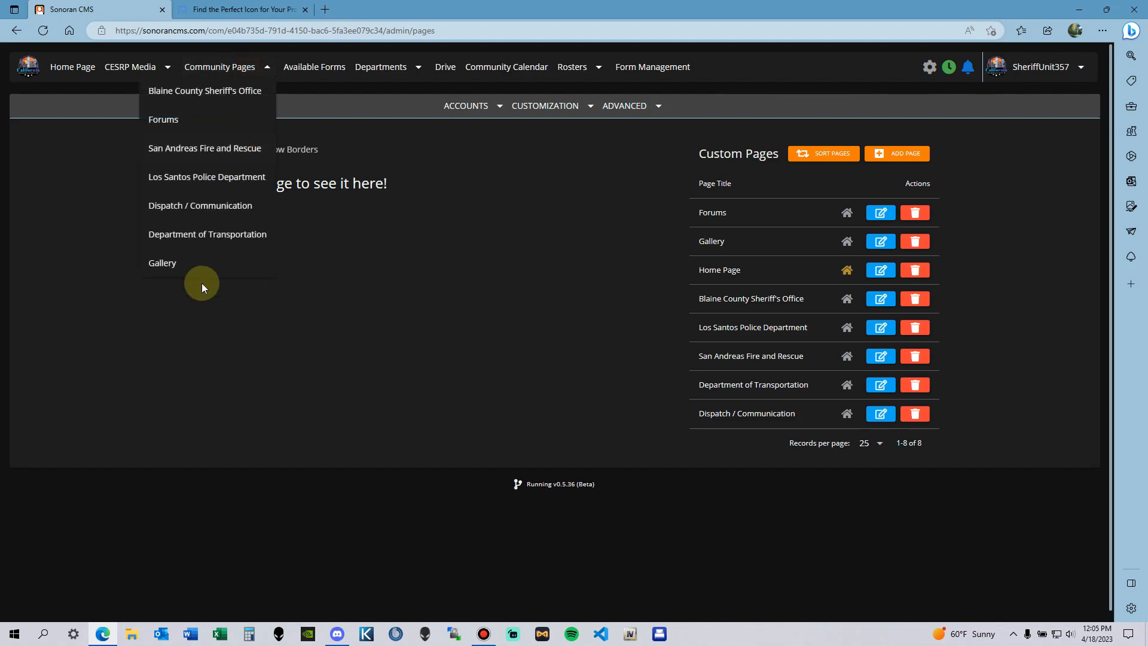
pyautogui.click(179, 264)
pyautogui.scroll(-2, 1009, 339)
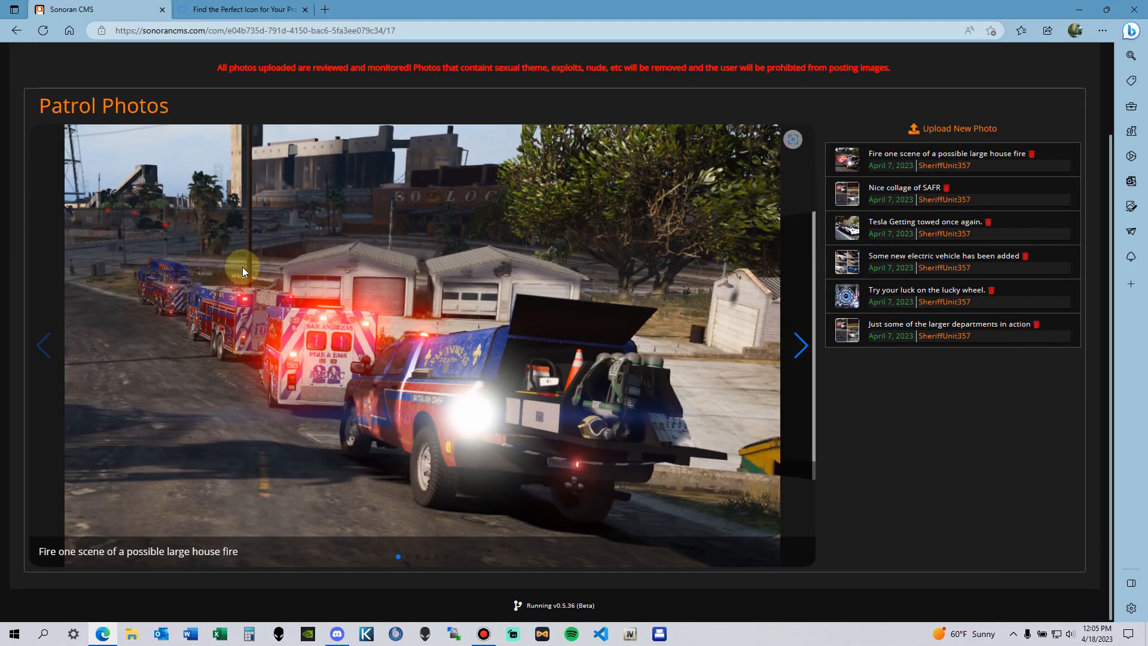
pyautogui.scroll(2, 501, 244)
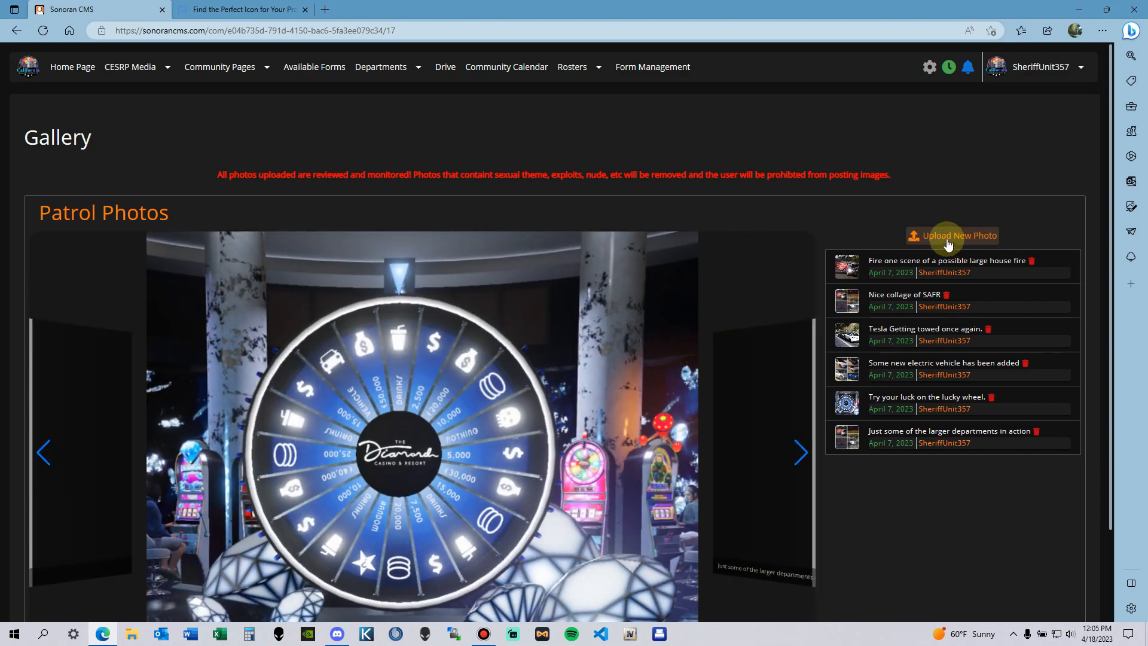
pyautogui.scroll(-3, 849, 280)
pyautogui.scroll(3, 622, 246)
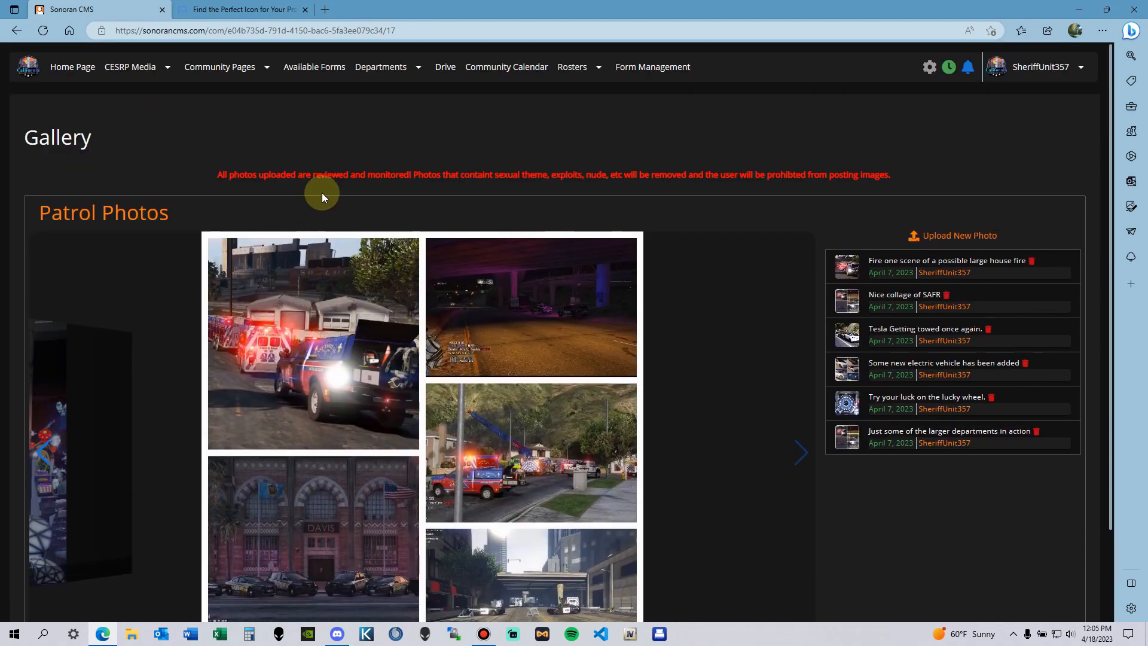
# Step: Visit the Forums page, then bring up the admin panel's Customization options
pyautogui.click(201, 68)
pyautogui.click(228, 121)
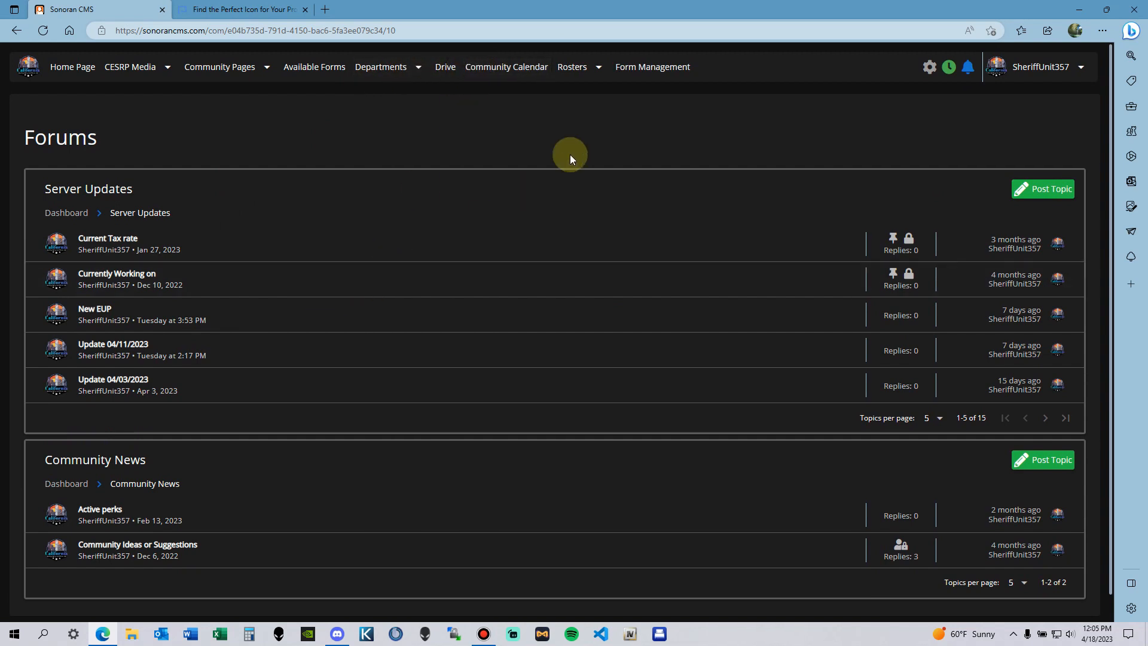
pyautogui.click(932, 72)
pyautogui.click(568, 106)
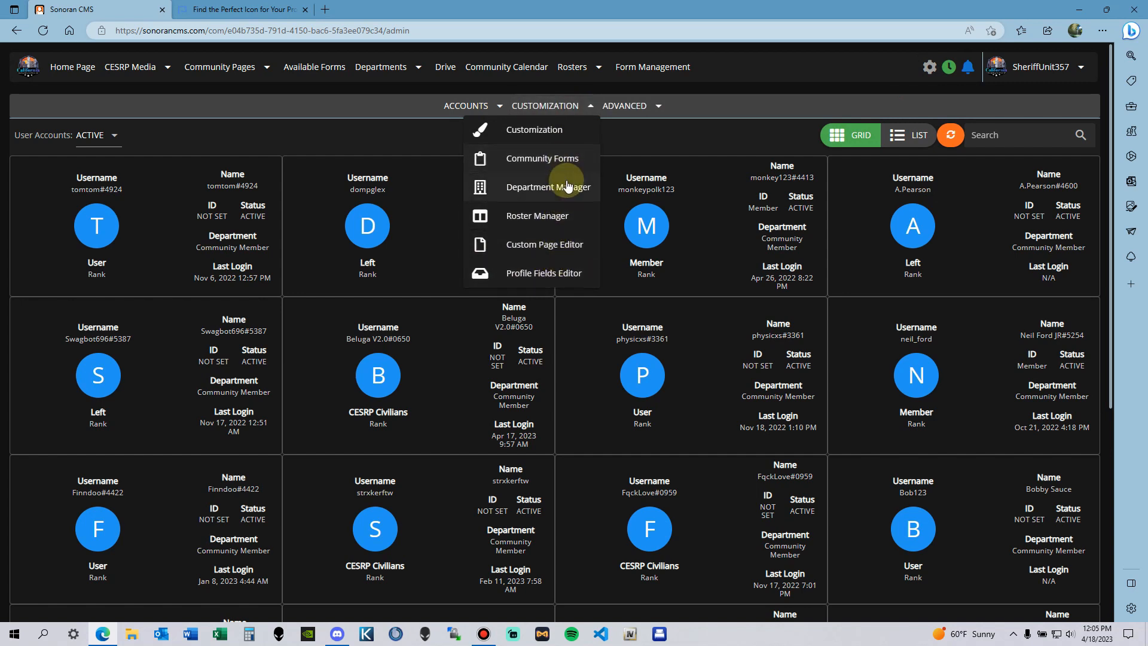
# Step: Add a Gallery section to the Forums page in the Custom Page Editor
pyautogui.click(573, 253)
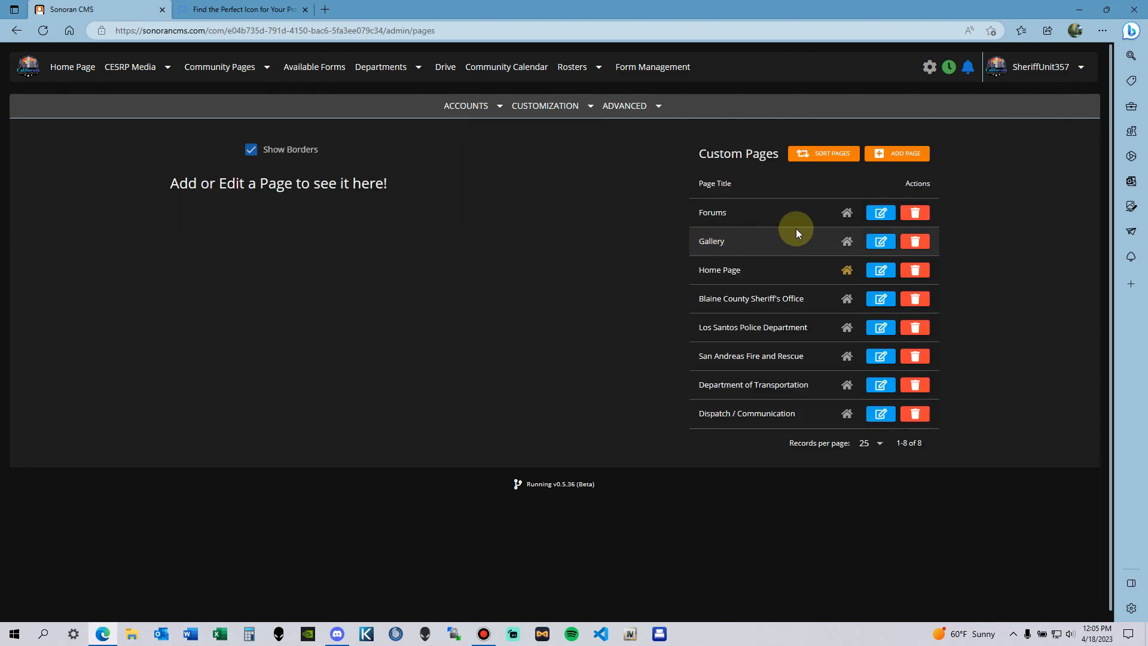
pyautogui.click(879, 213)
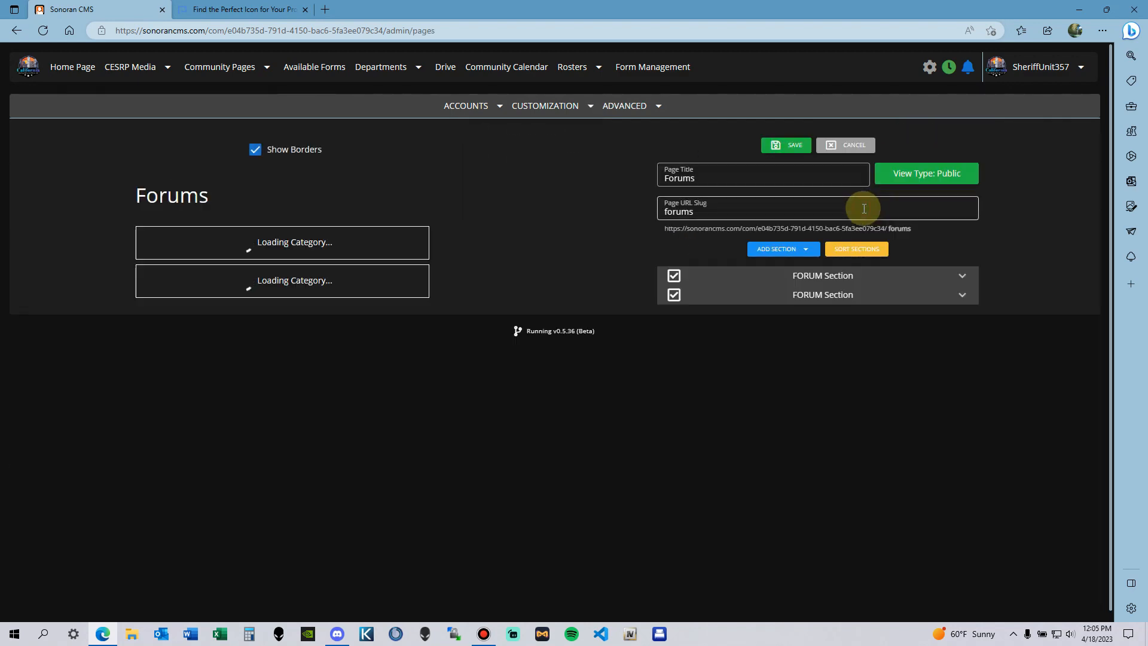
pyautogui.scroll(-5, 795, 245)
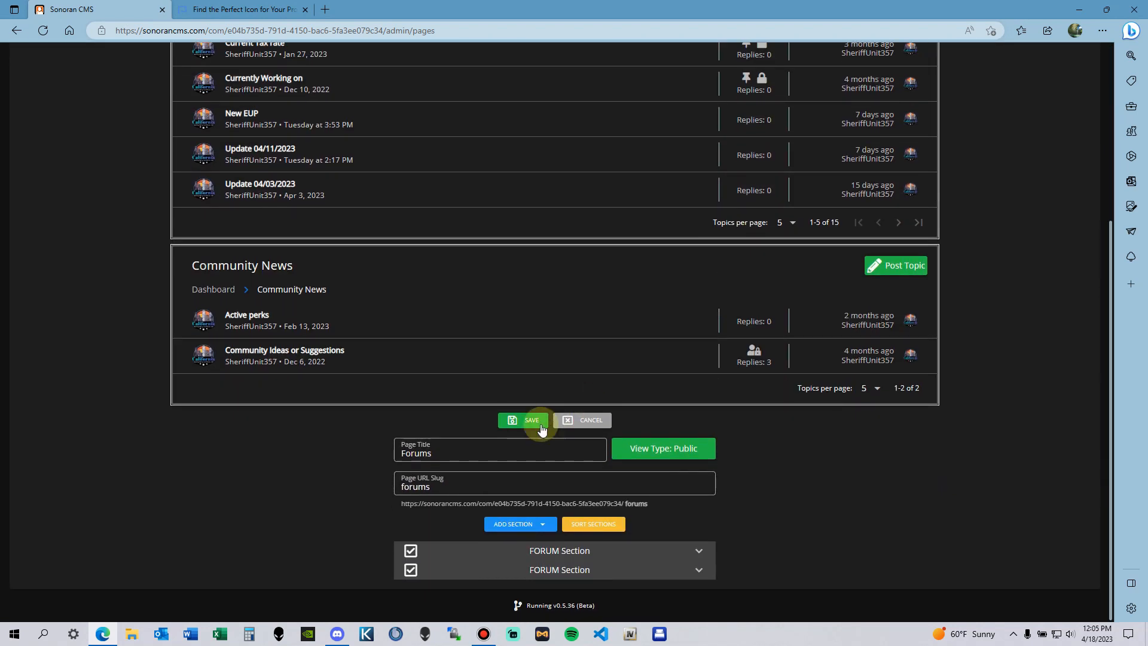
pyautogui.click(526, 524)
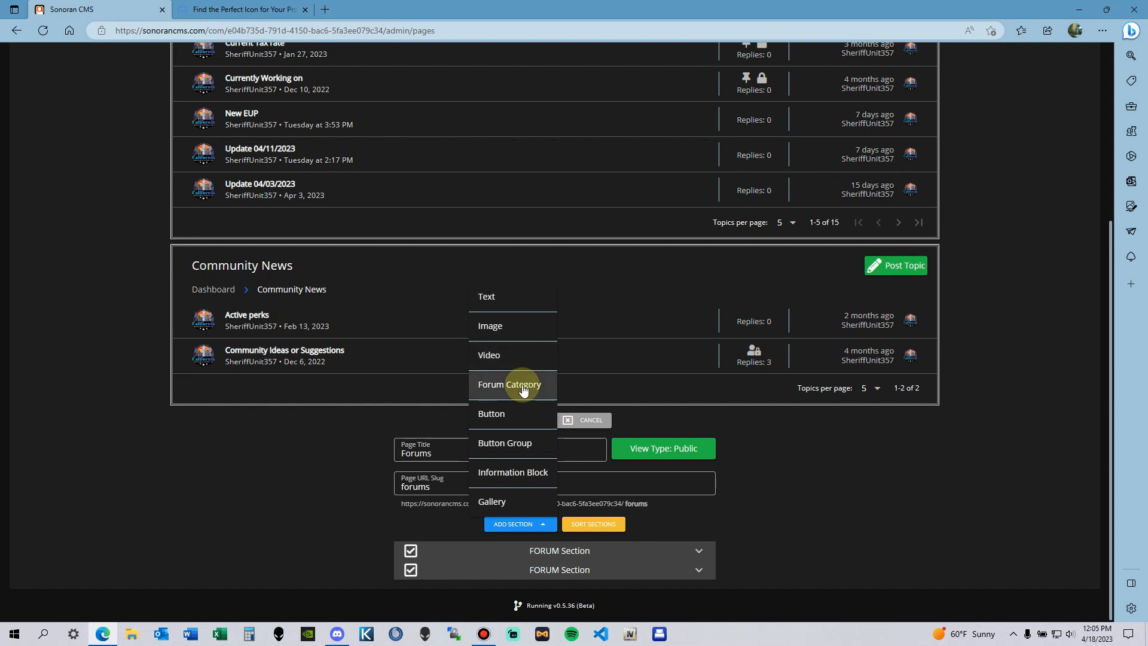
pyautogui.scroll(2, 359, 286)
pyautogui.scroll(-2, 430, 282)
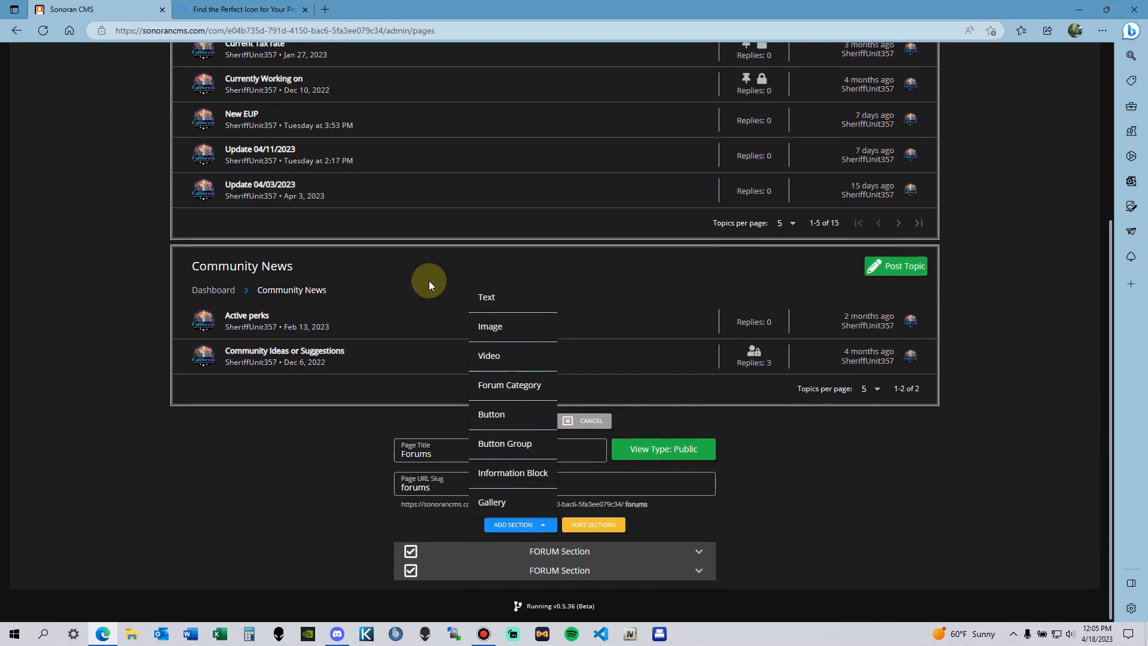
pyautogui.click(518, 507)
pyautogui.scroll(5, 453, 389)
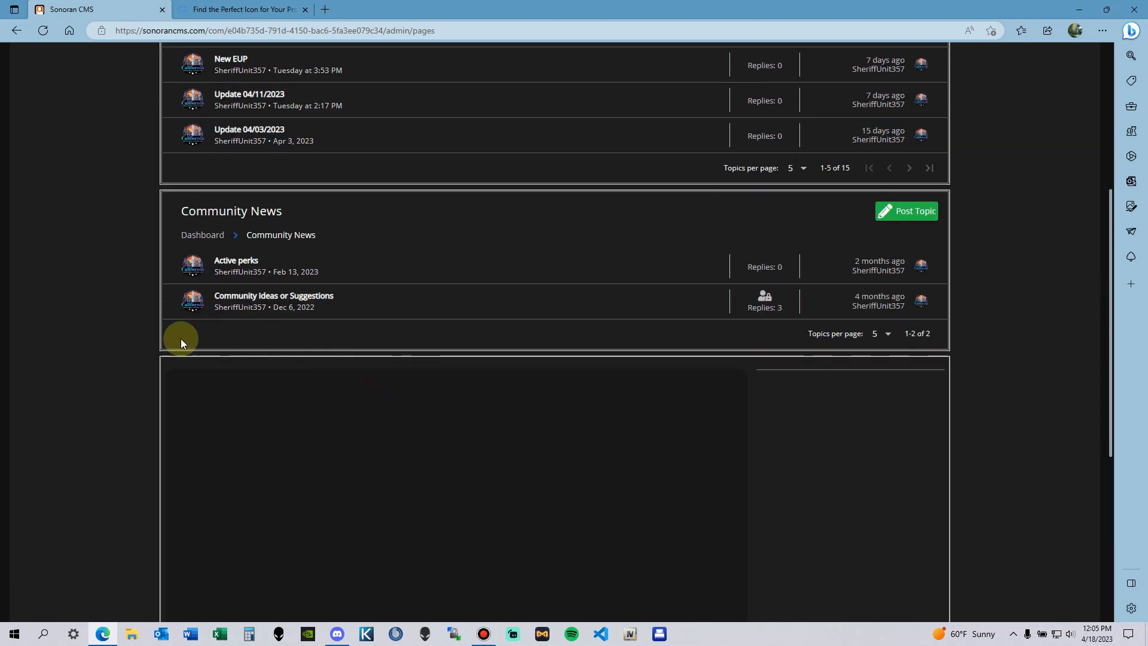
pyautogui.scroll(2, 215, 335)
pyautogui.scroll(-3, 397, 379)
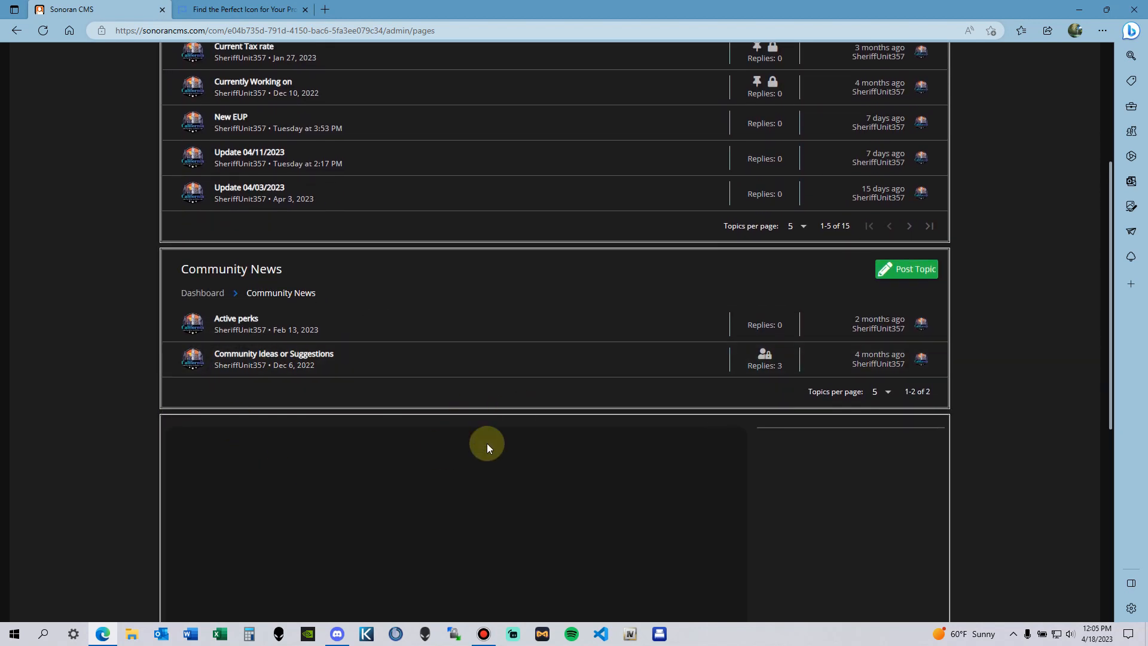
pyautogui.scroll(-3, 846, 435)
pyautogui.scroll(-1, 501, 522)
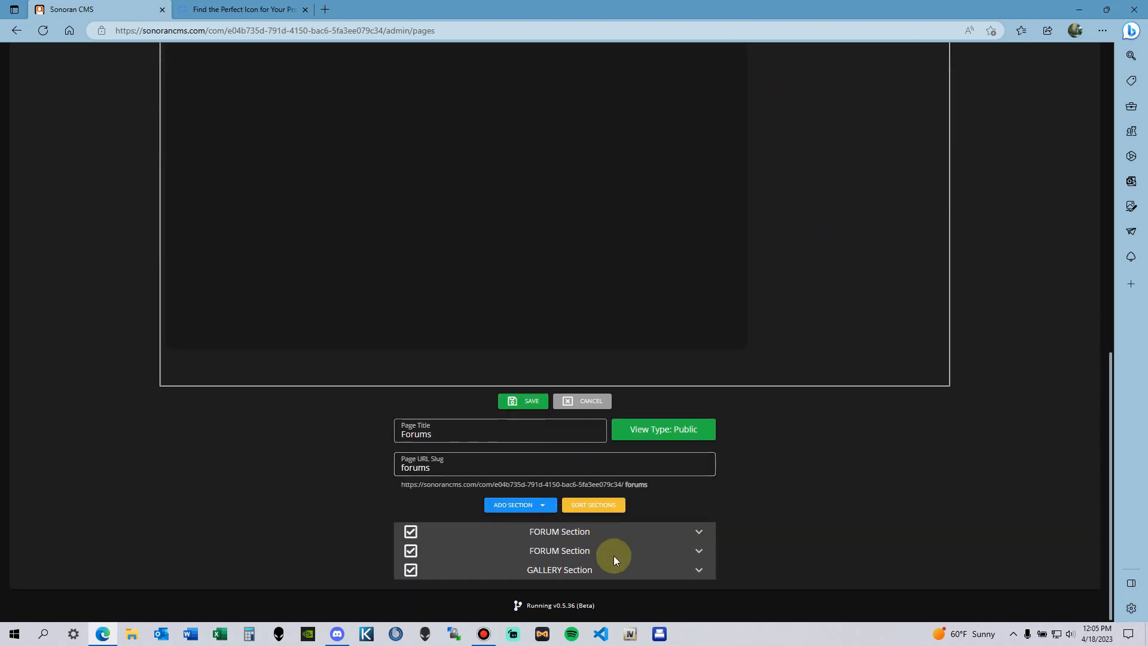
# Step: Select Patrol Photos as the gallery category, inspect its settings unchanged, then discard the Forums edits
pyautogui.click(699, 570)
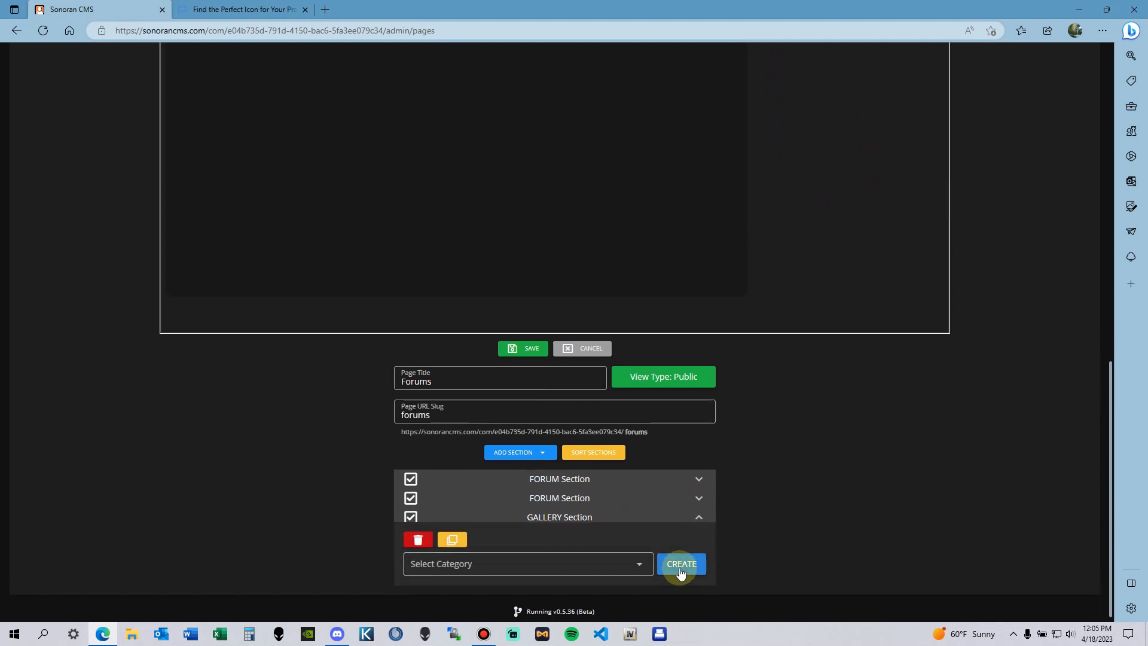
pyautogui.click(649, 566)
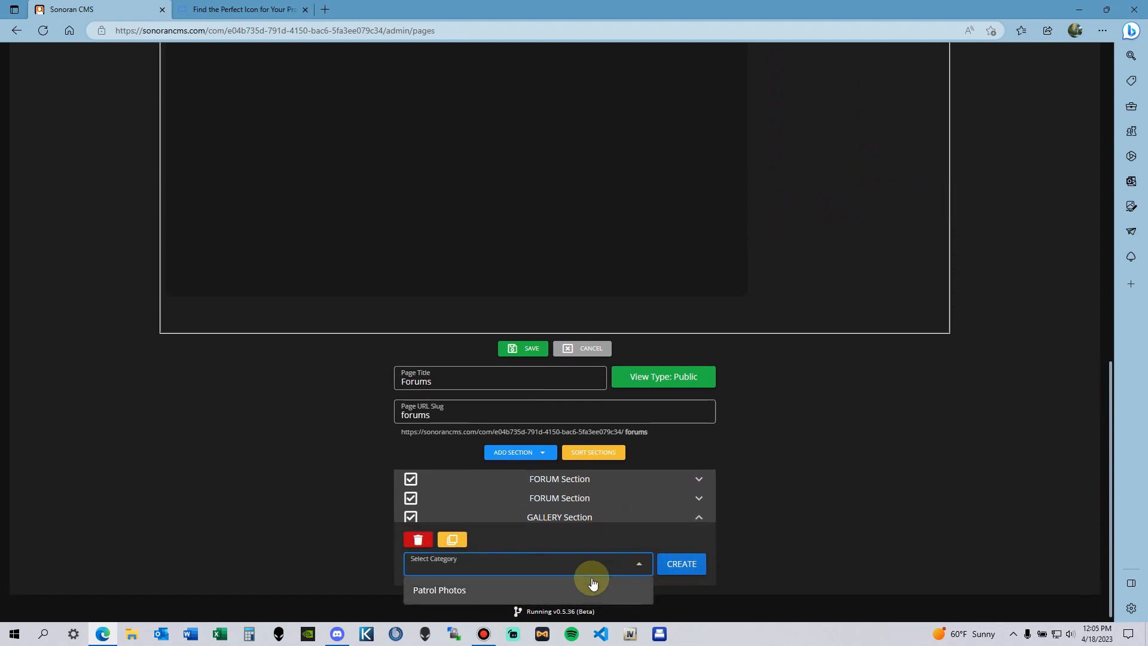
pyautogui.click(556, 590)
pyautogui.click(689, 587)
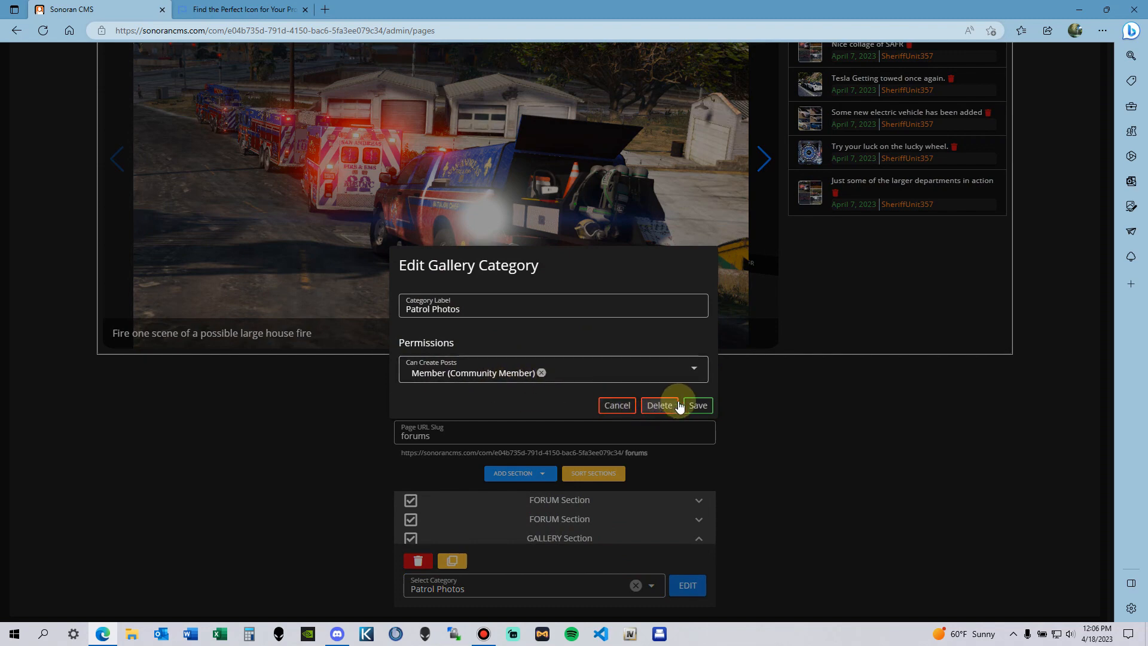
pyautogui.click(619, 407)
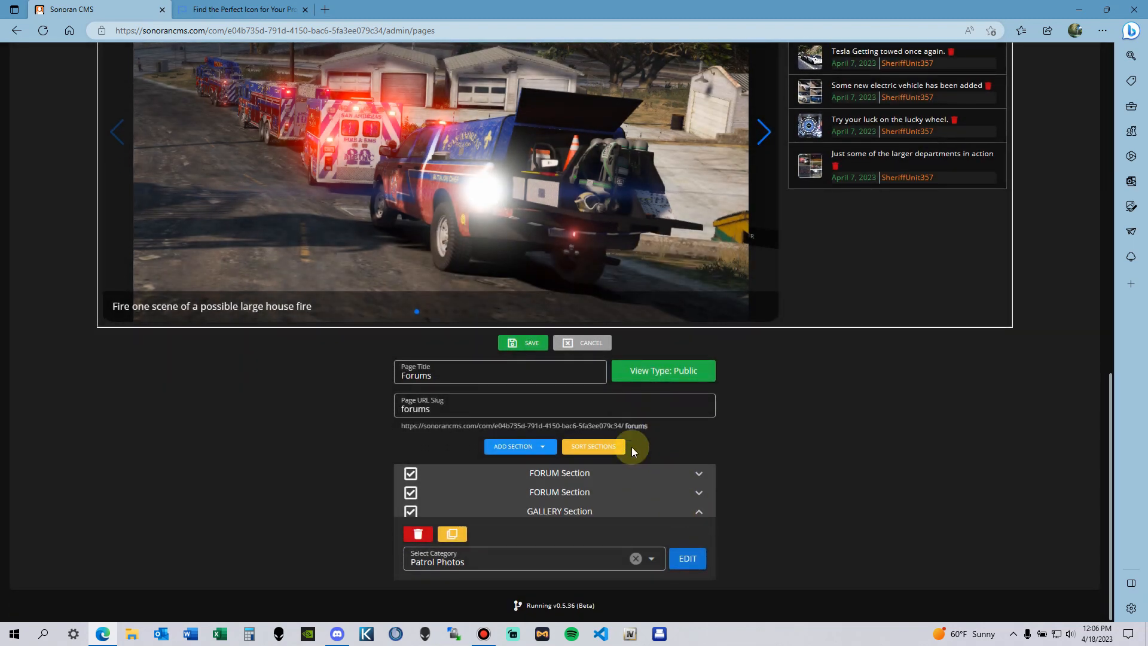
pyautogui.click(572, 349)
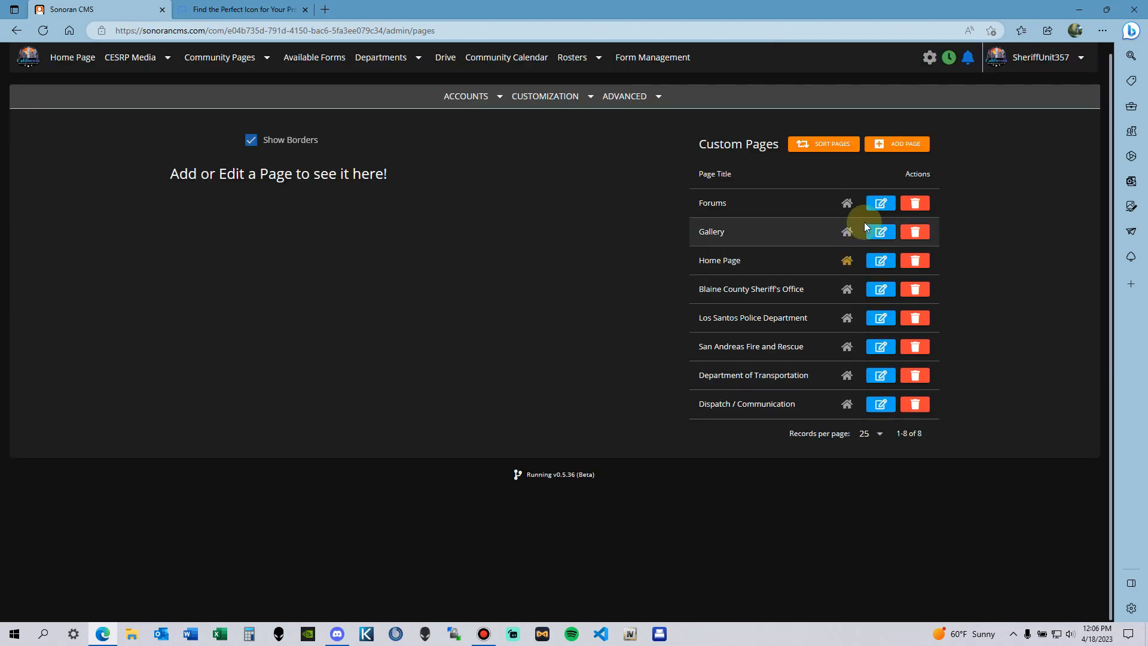
# Step: Reopen the Forums page editor, cancel without saving, and go to the Home Page
pyautogui.click(880, 203)
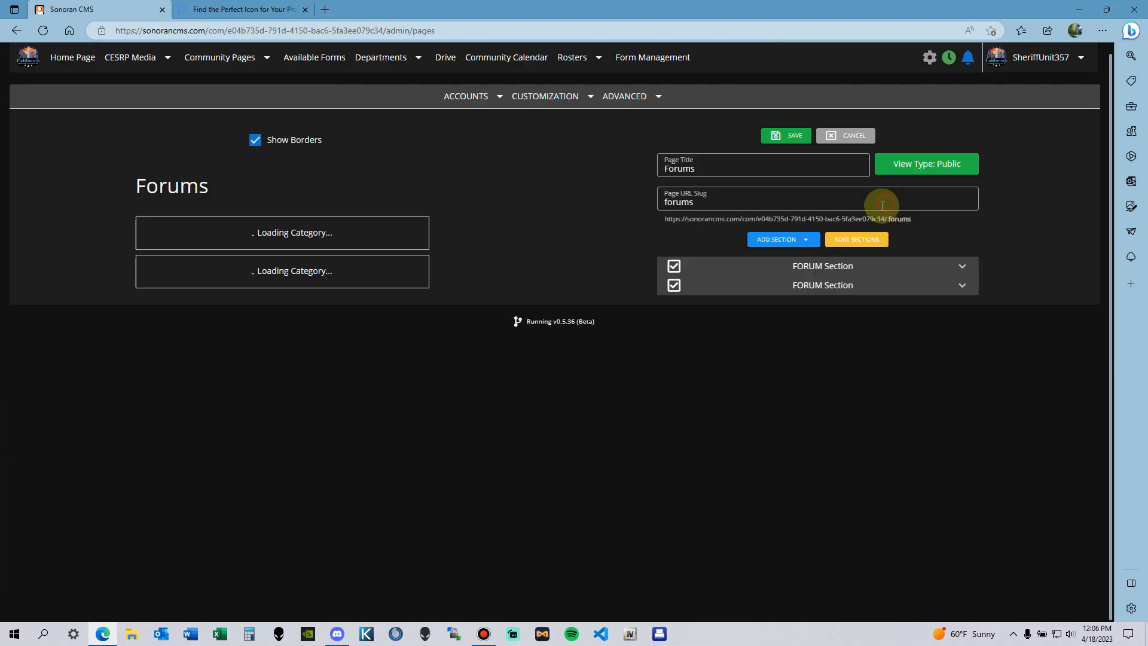
pyautogui.scroll(-5, 669, 415)
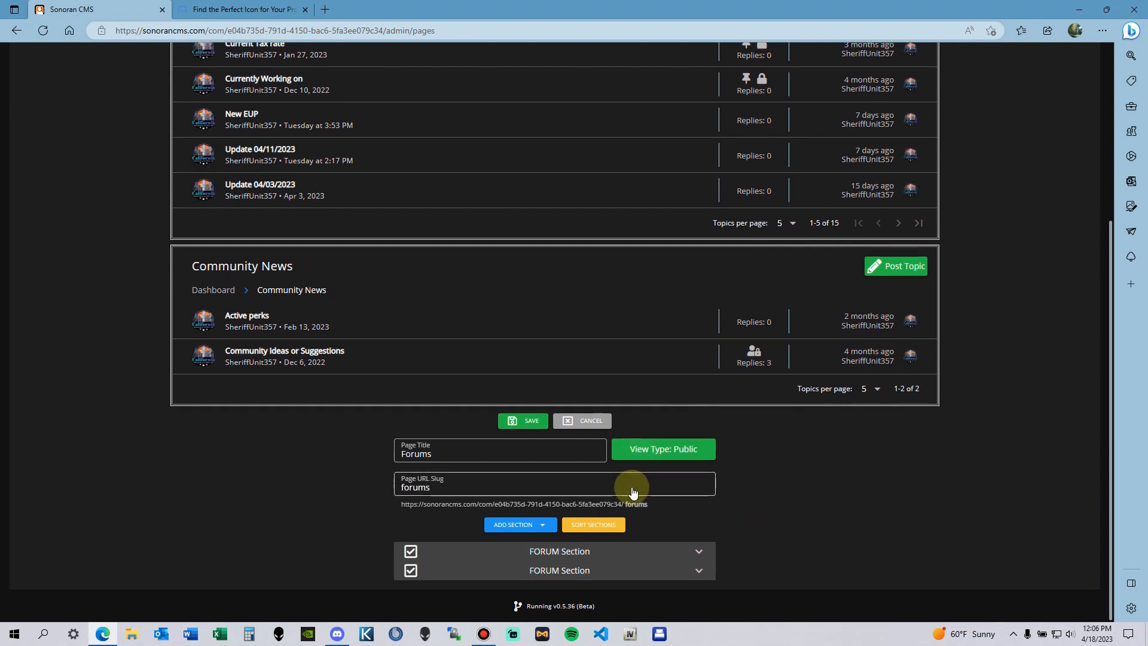
pyautogui.scroll(3, 616, 514)
pyautogui.click(574, 590)
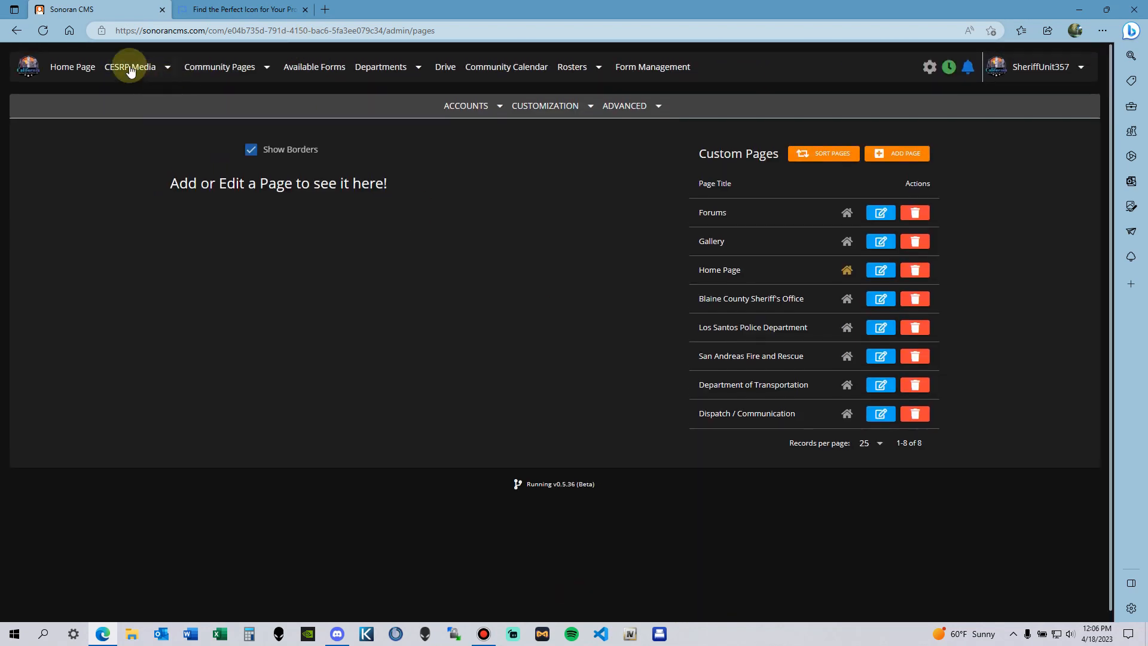
pyautogui.click(72, 66)
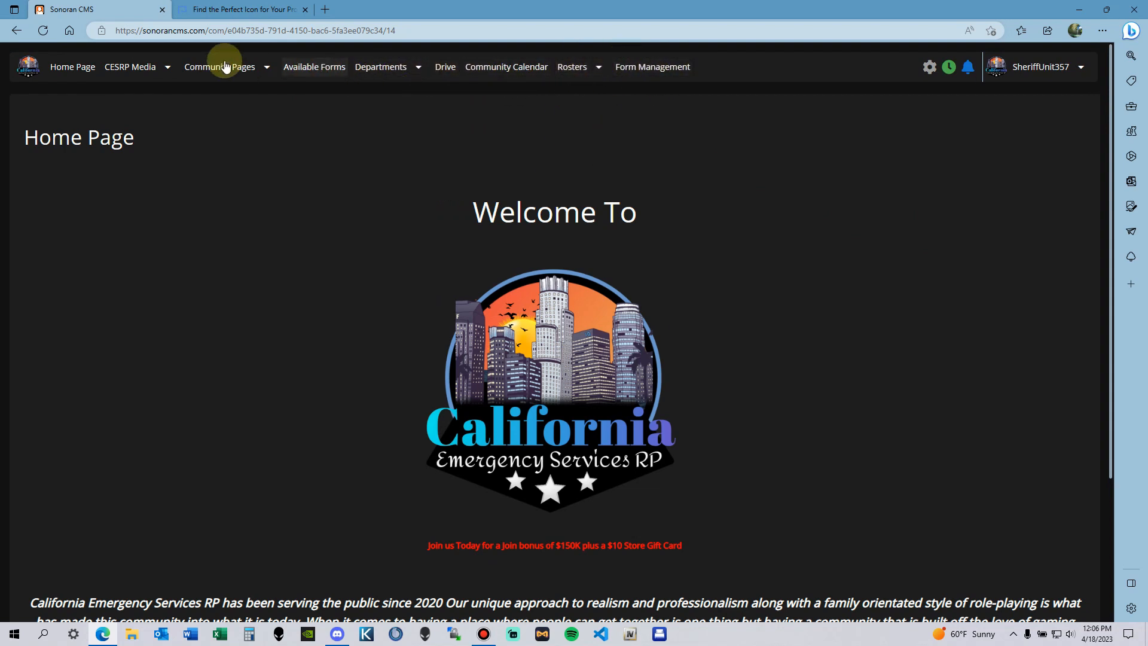
pyautogui.scroll(-2, 657, 191)
pyautogui.scroll(2, 771, 201)
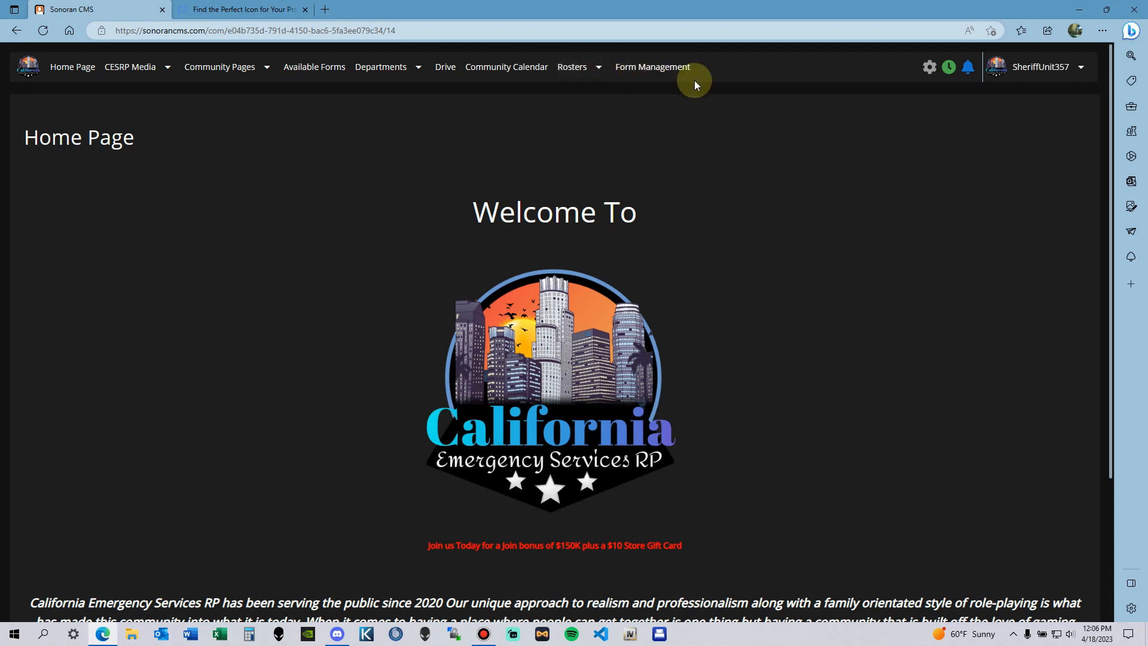
pyautogui.scroll(-1, 717, 147)
pyautogui.scroll(1, 709, 154)
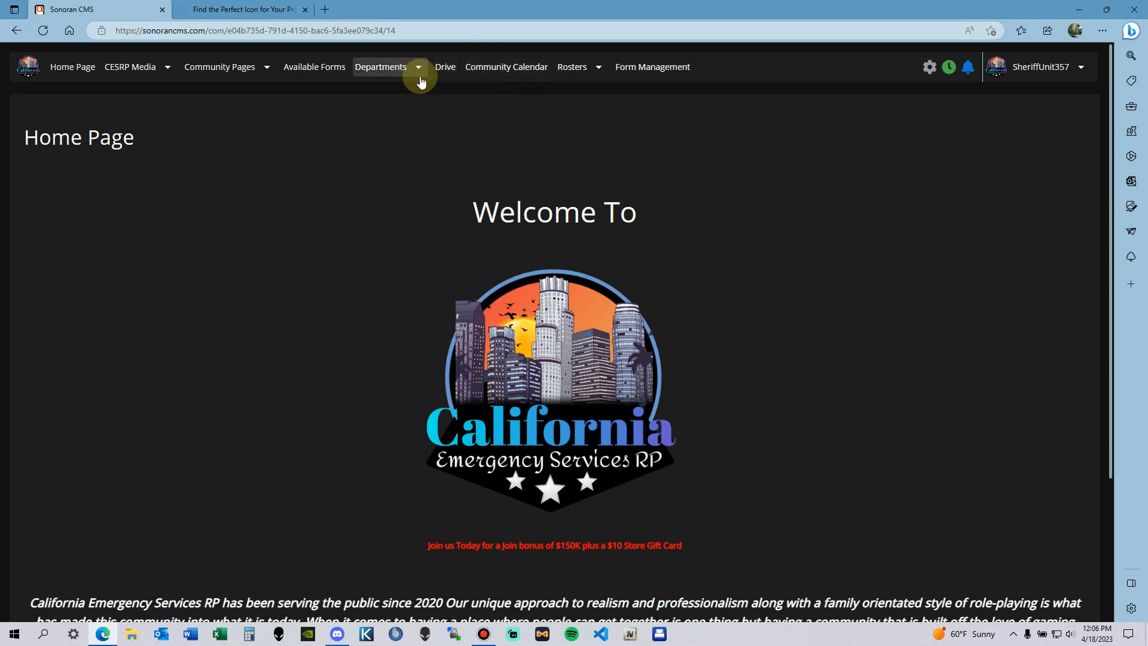
pyautogui.click(599, 67)
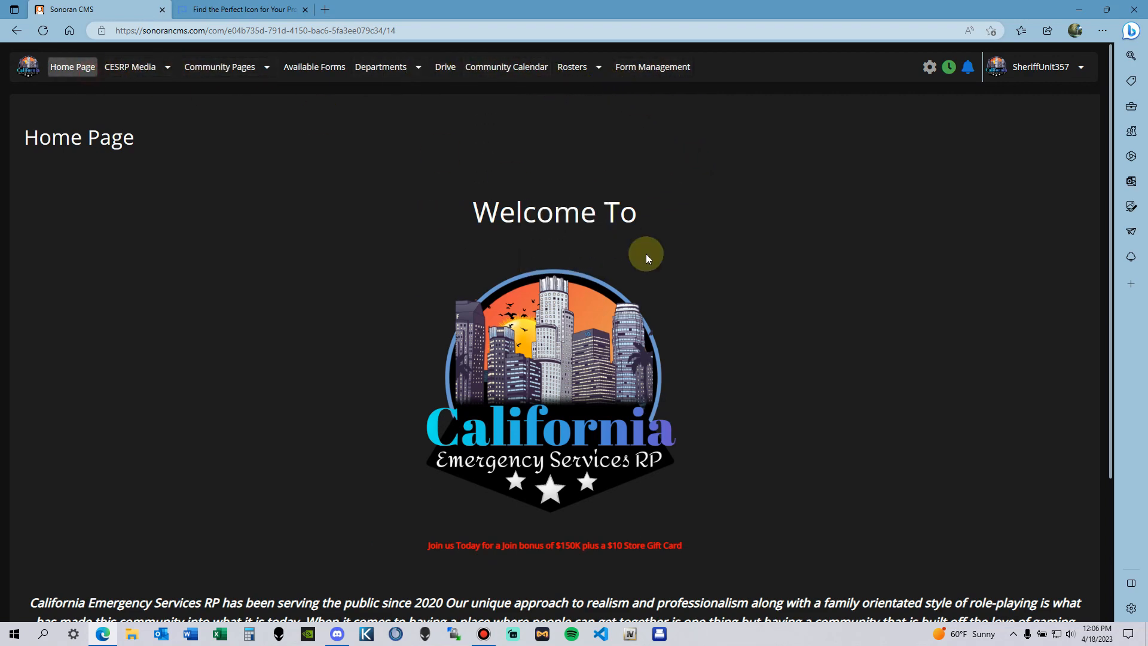
pyautogui.scroll(-3, 645, 259)
pyautogui.scroll(3, 735, 256)
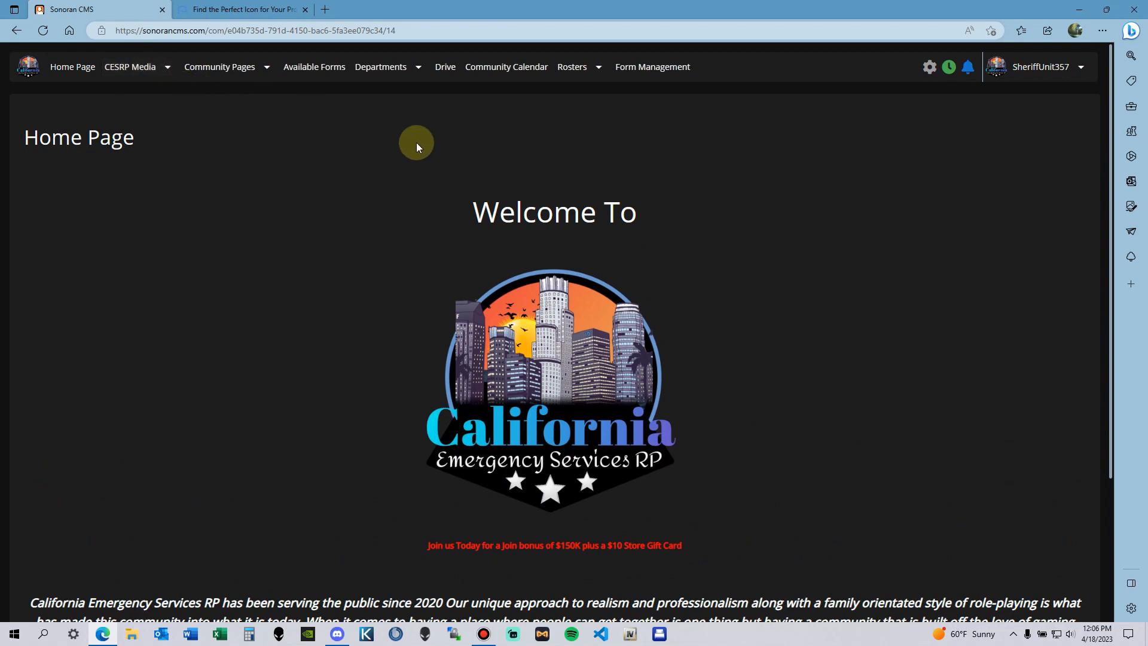
pyautogui.moveTo(227, 66)
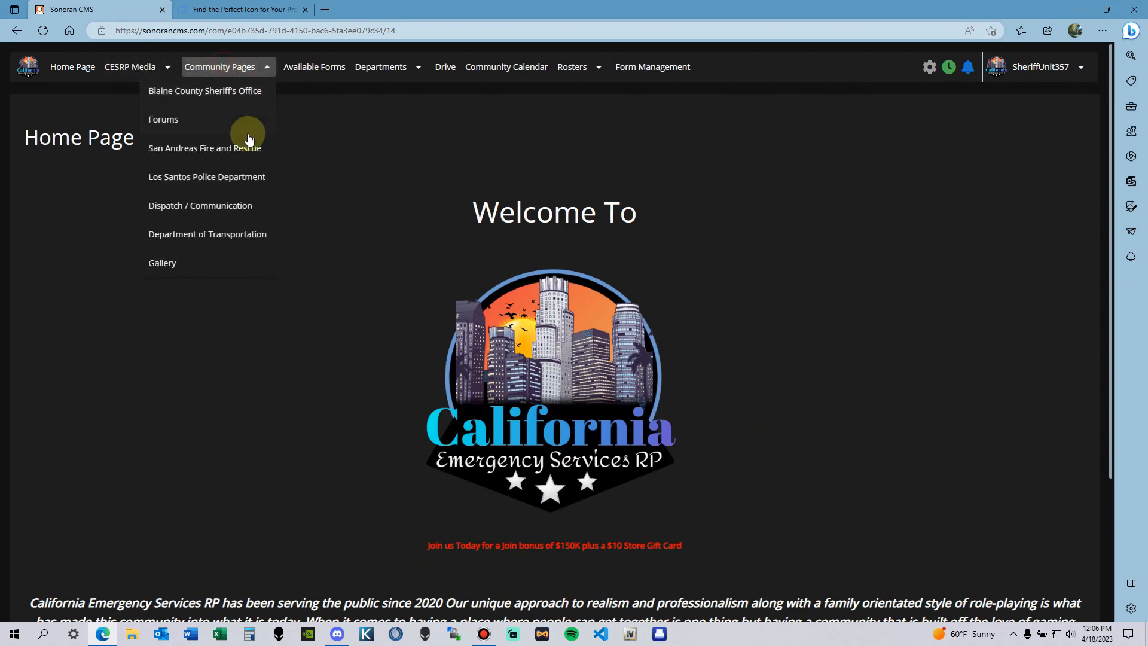
pyautogui.click(235, 299)
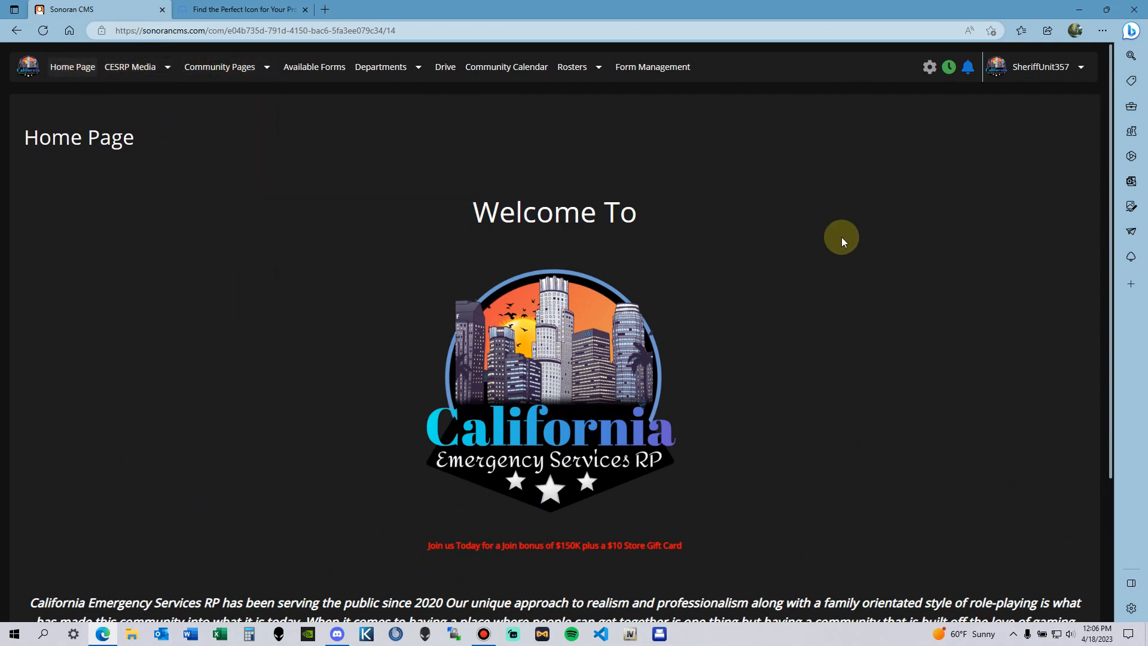
pyautogui.click(418, 69)
pyautogui.click(735, 167)
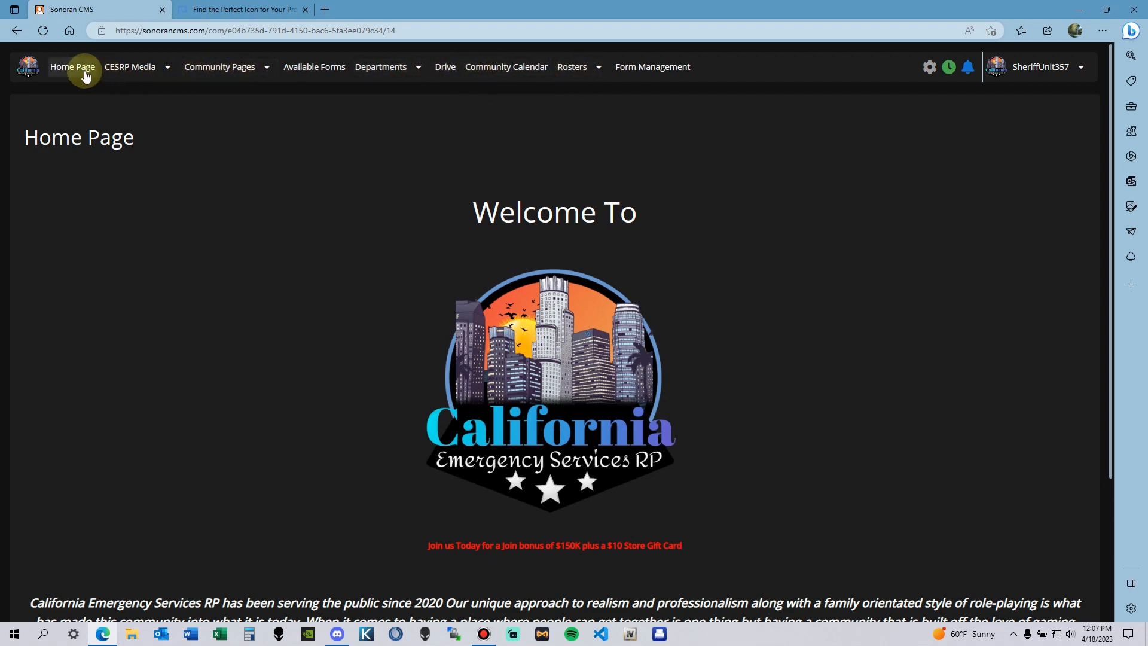
pyautogui.scroll(-3, 741, 239)
pyautogui.scroll(3, 738, 233)
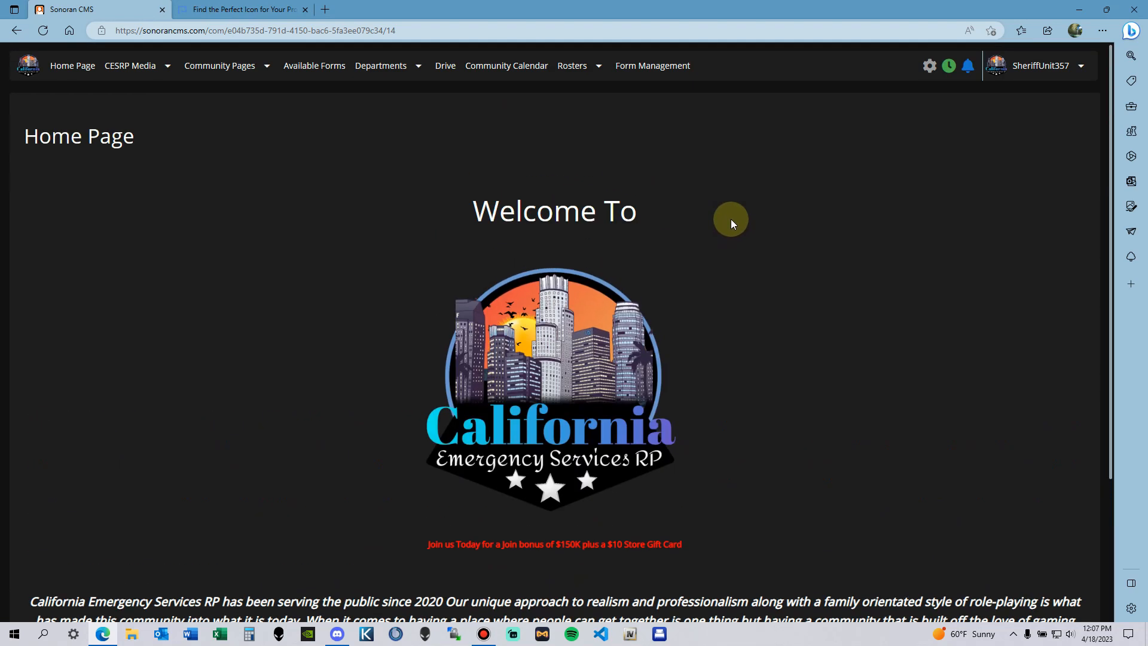